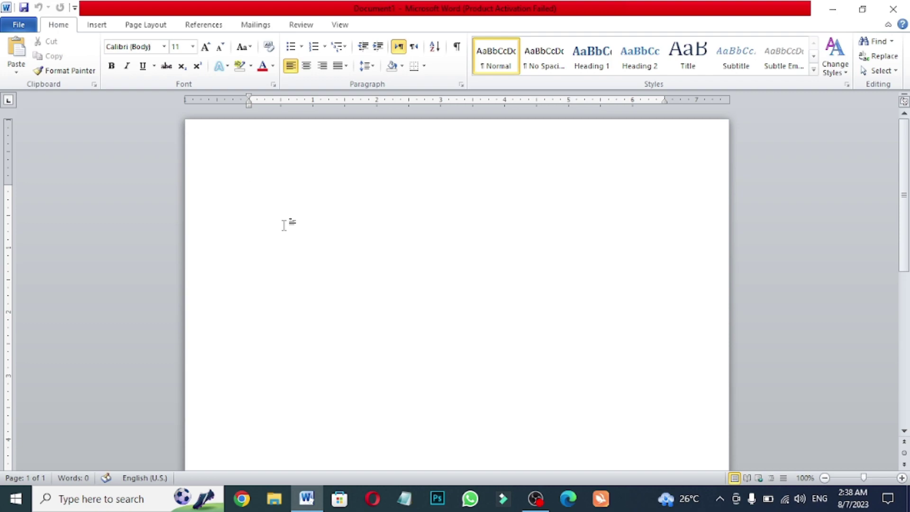
Enter "Pakistan" on the blank page and try the Arial and Times New Roman fonts on it, ending with Times New Roman.
{"action": "type", "text": "Pakistan"}
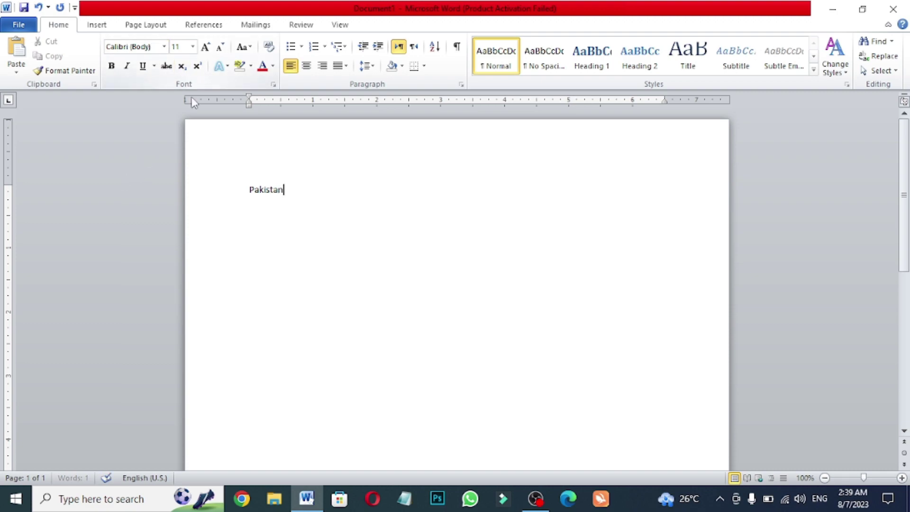
{"action": "left_click_drag", "start_coordinate": [286, 190], "coordinate": [192, 188]}
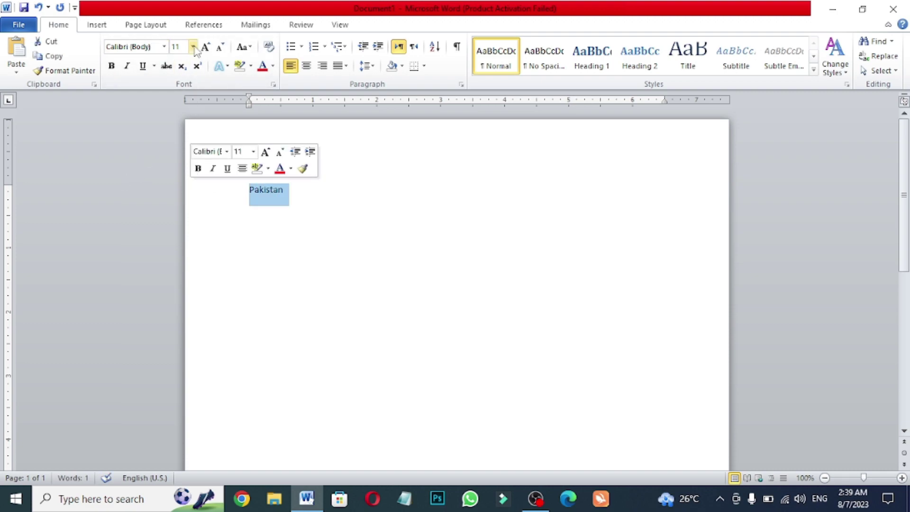
{"action": "left_click", "coordinate": [164, 46]}
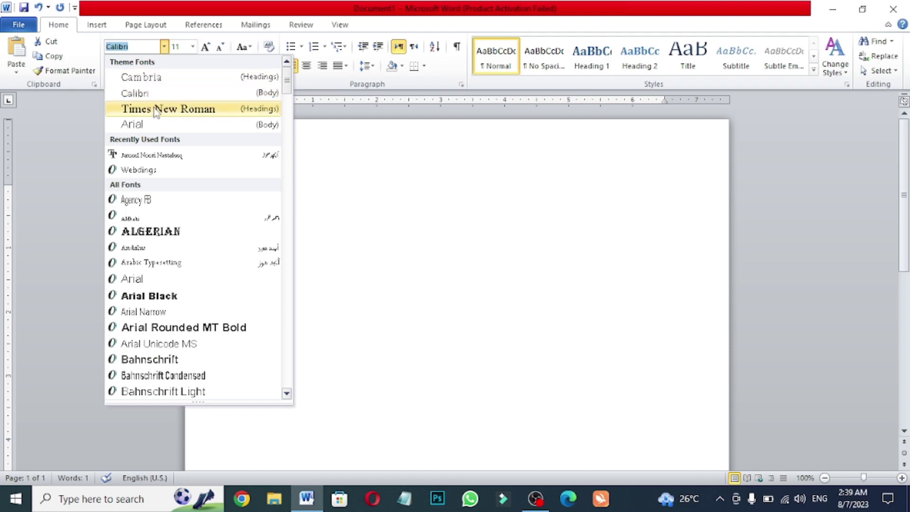
{"action": "left_click", "coordinate": [132, 124]}
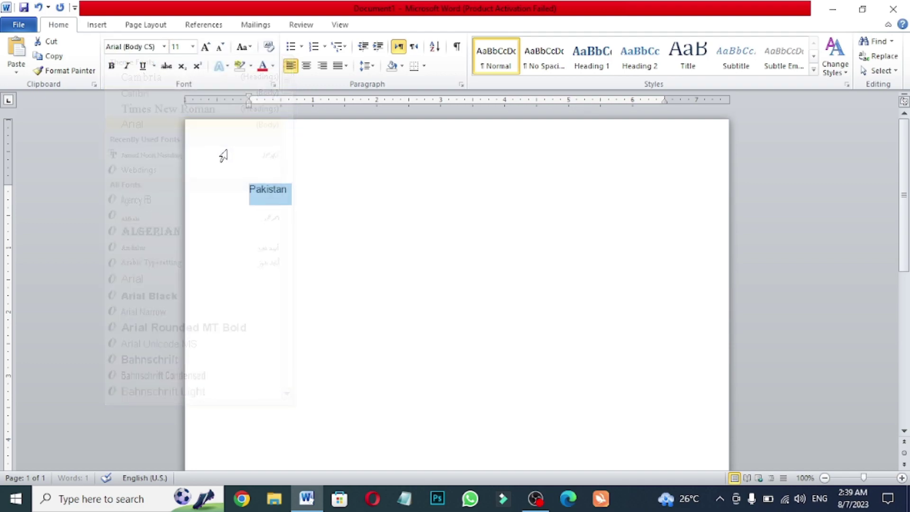
{"action": "left_click", "coordinate": [164, 46]}
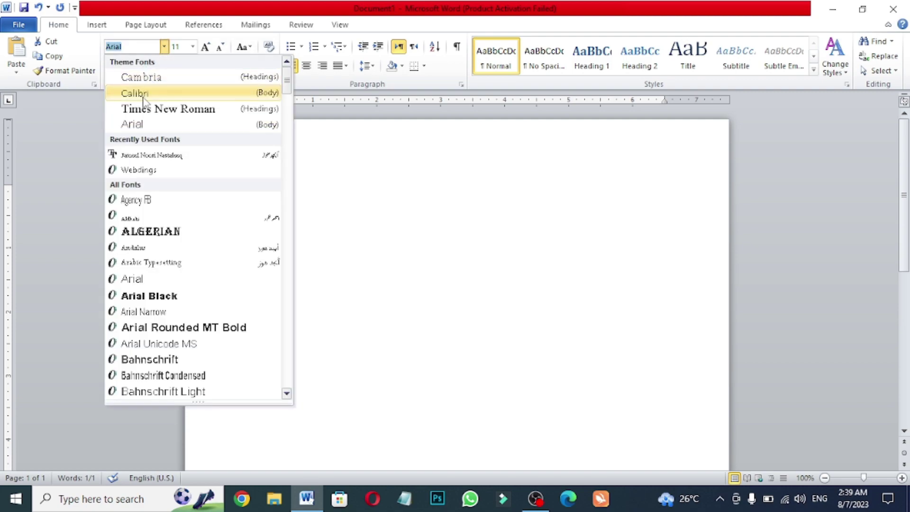
{"action": "left_click", "coordinate": [168, 109]}
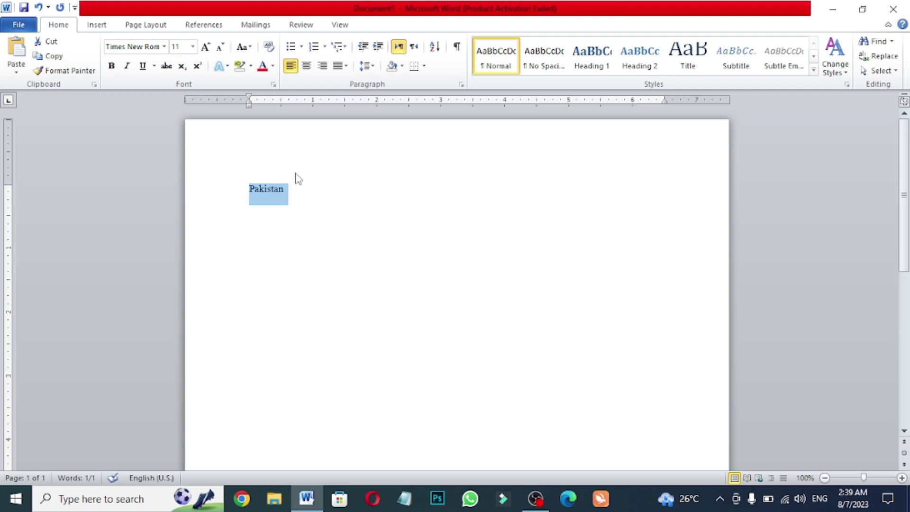
Enlarge the selected word "Pakistan" one point at a time to font size 15.
{"action": "key", "text": "ctrl+bracketright"}
{"action": "key", "text": "ctrl+bracketright"}
{"action": "key", "text": "ctrl+bracketright"}
{"action": "key", "text": "ctrl+bracketright"}
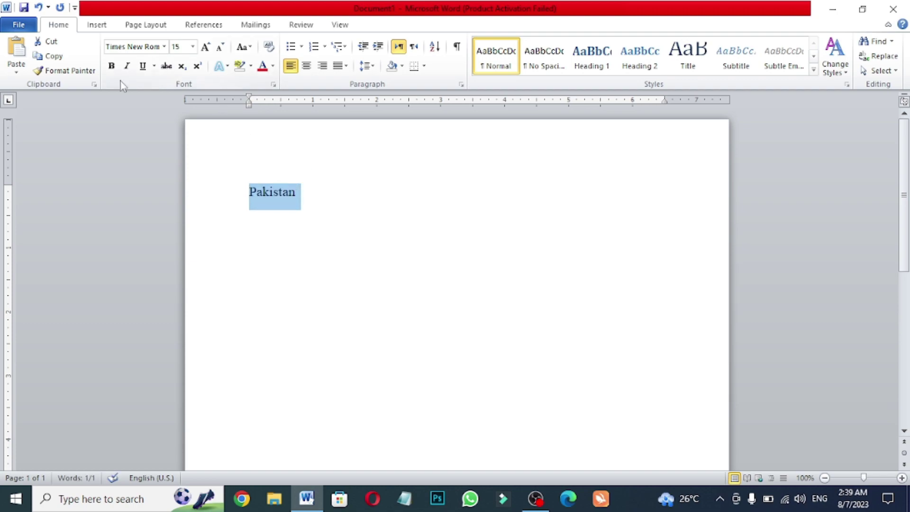
Try the Algerian font on "Pakistan", finally set it to Calibri (Body), and deselect the word.
{"action": "left_click", "coordinate": [164, 46]}
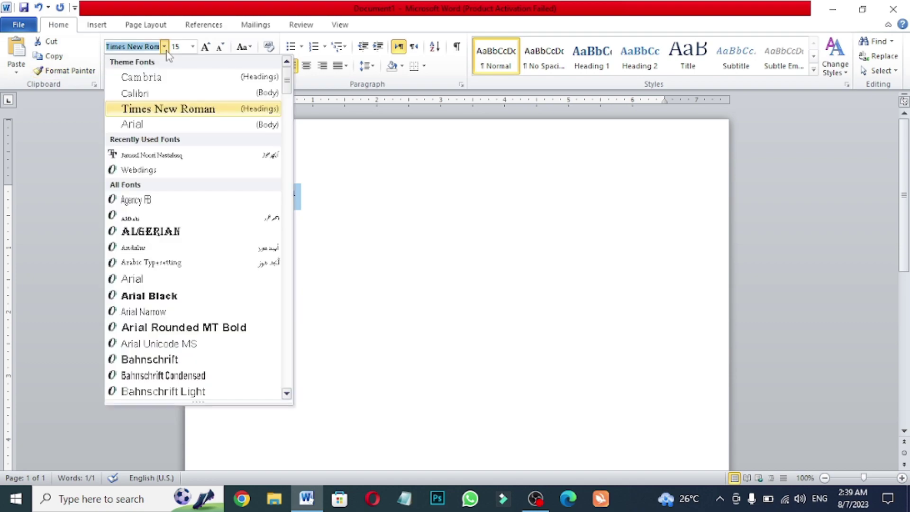
{"action": "left_click", "coordinate": [151, 231]}
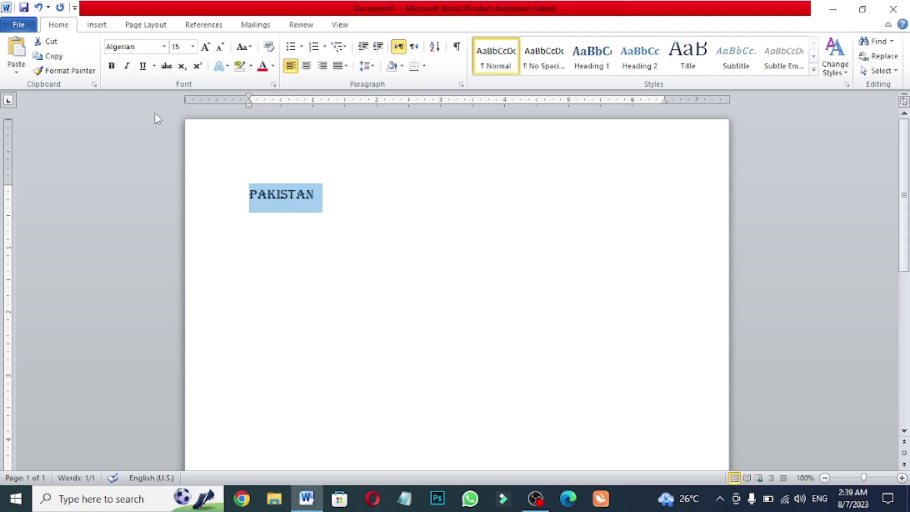
{"action": "left_click", "coordinate": [164, 49]}
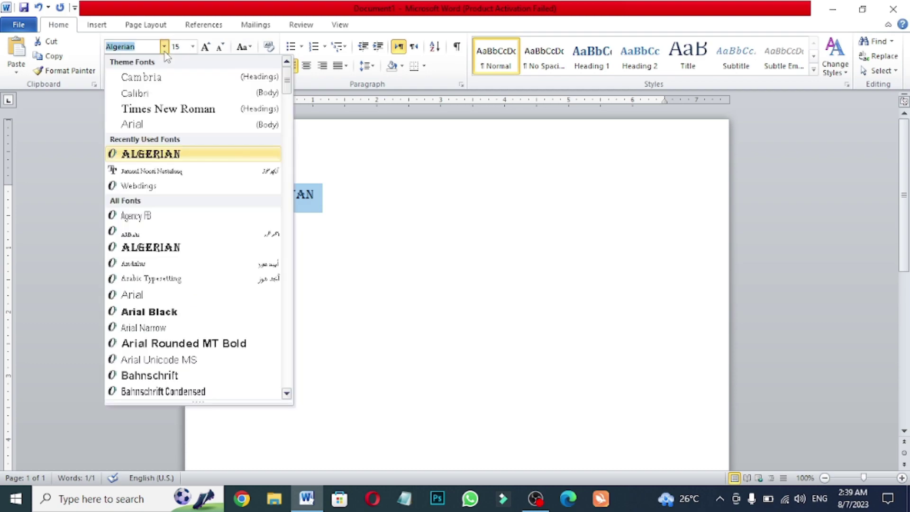
{"action": "left_click", "coordinate": [133, 93]}
{"action": "left_click", "coordinate": [339, 207]}
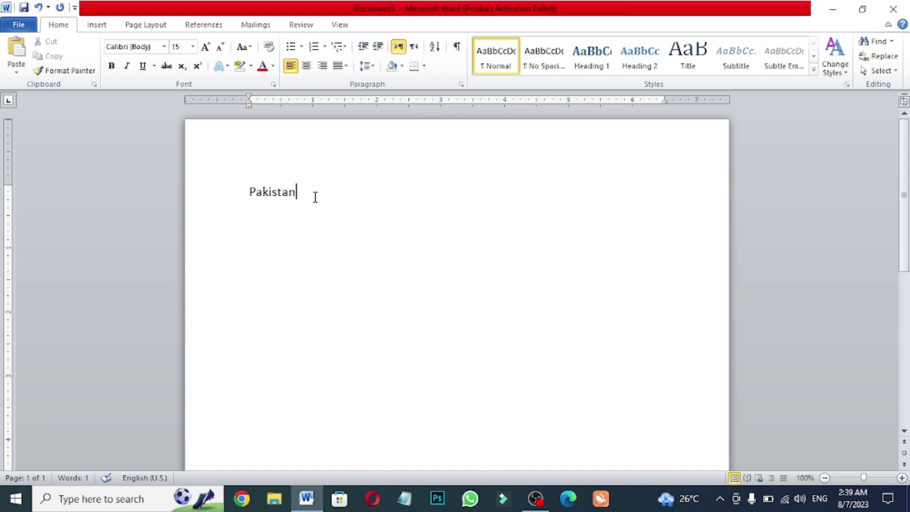
Select "Pakistan" letter by letter from its end, extend the selection to the whole document, and make the text bold.
{"action": "key", "text": "shift+Left"}
{"action": "key", "text": "shift+Left"}
{"action": "key", "text": "shift+Left"}
{"action": "key", "text": "shift+Left"}
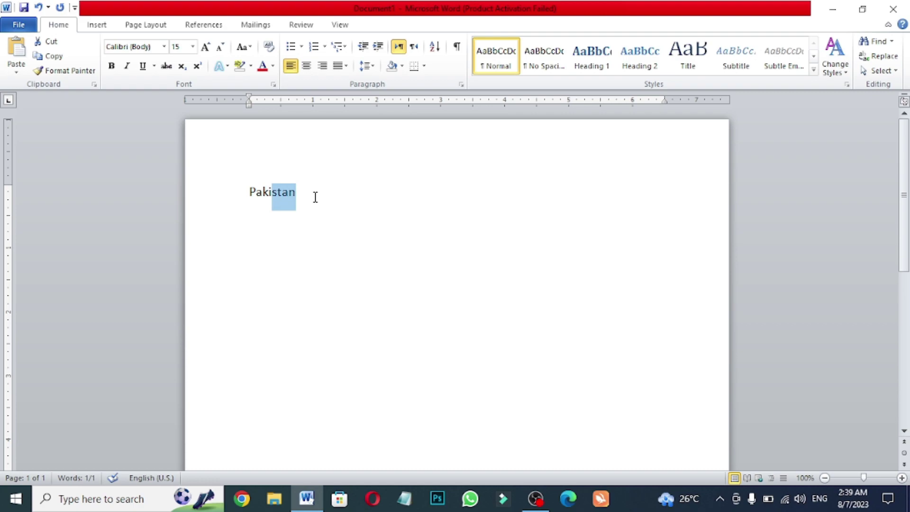
{"action": "key", "text": "shift+Left"}
{"action": "key", "text": "shift+Left"}
{"action": "key", "text": "ctrl+a"}
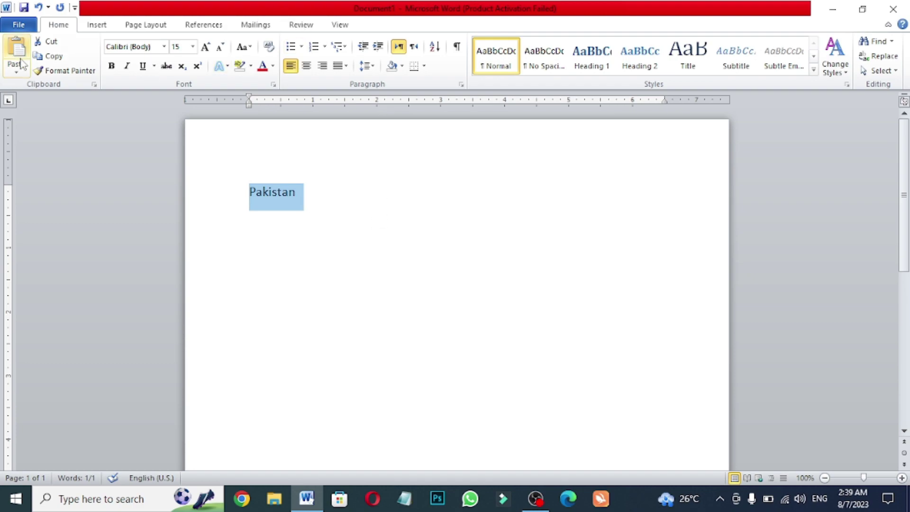
{"action": "left_click", "coordinate": [117, 68]}
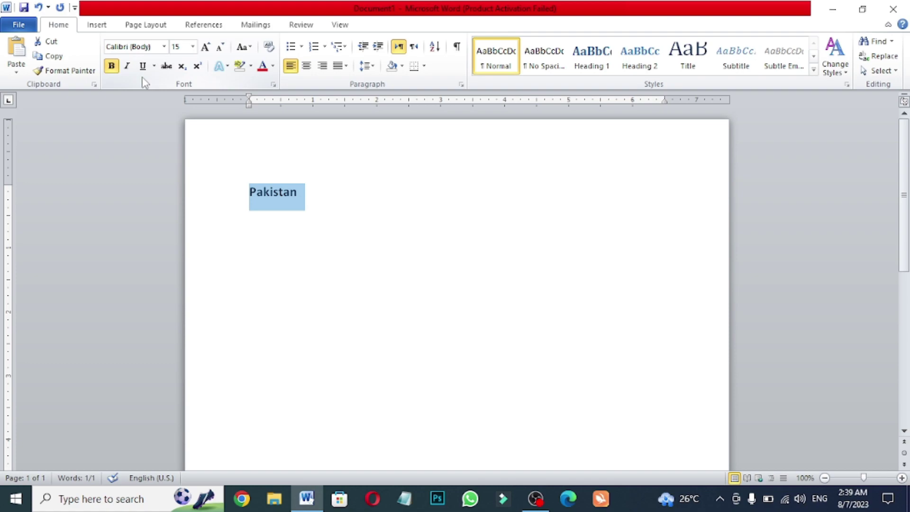
Add the text "Bold: Ctrl + b" after "Pakistan" on the same line.
{"action": "left_click", "coordinate": [438, 222]}
{"action": "key", "text": "Return"}
{"action": "type", "text": "B"}
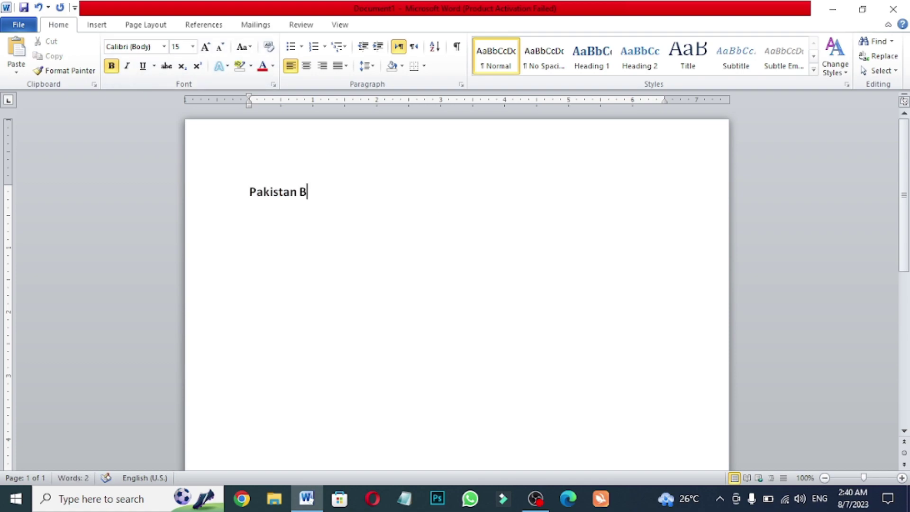
{"action": "type", "text": "old: Ctrl + b"}
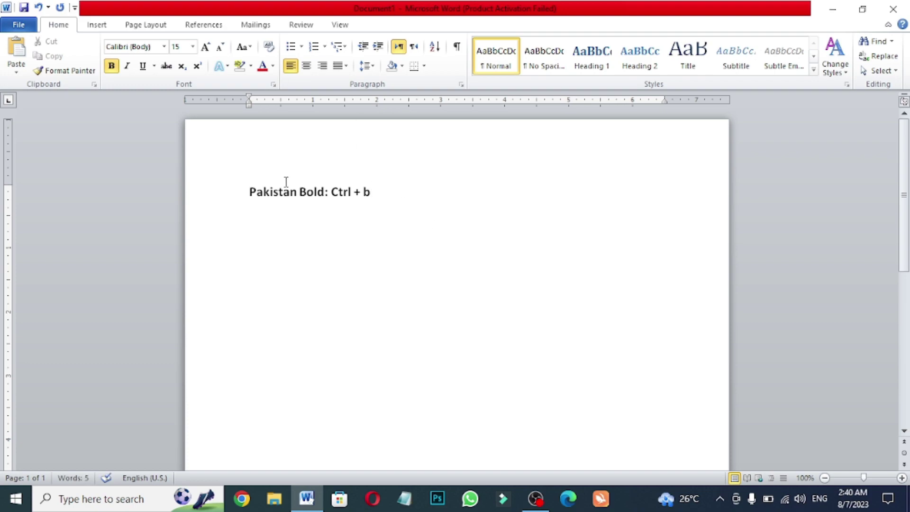
{"action": "left_click_drag", "start_coordinate": [325, 191], "coordinate": [318, 191]}
{"action": "type", "text": "t"}
{"action": "left_click_drag", "start_coordinate": [387, 192], "coordinate": [323, 195]}
{"action": "type", "text": "d"}
Select the whole line, toggle its bold formatting off, on and off again, and deselect it.
{"action": "left_click_drag", "start_coordinate": [252, 189], "coordinate": [384, 195]}
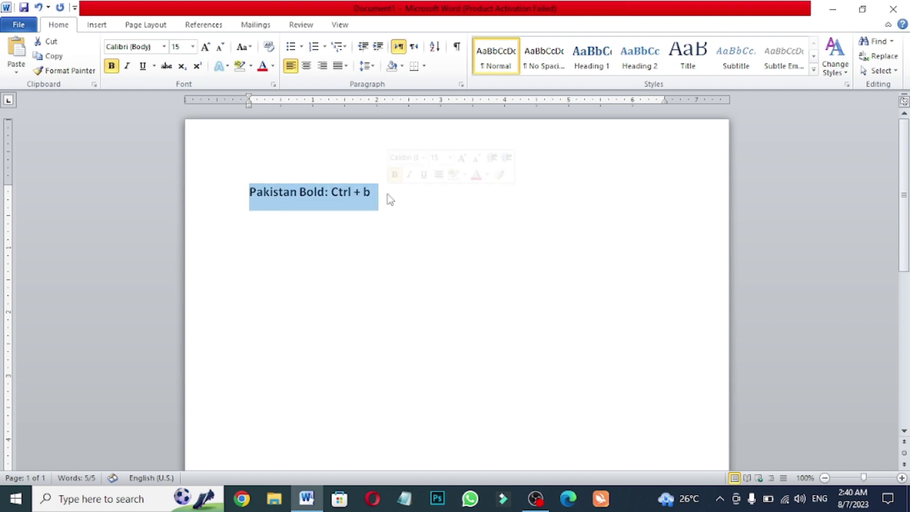
{"action": "left_click", "coordinate": [115, 68]}
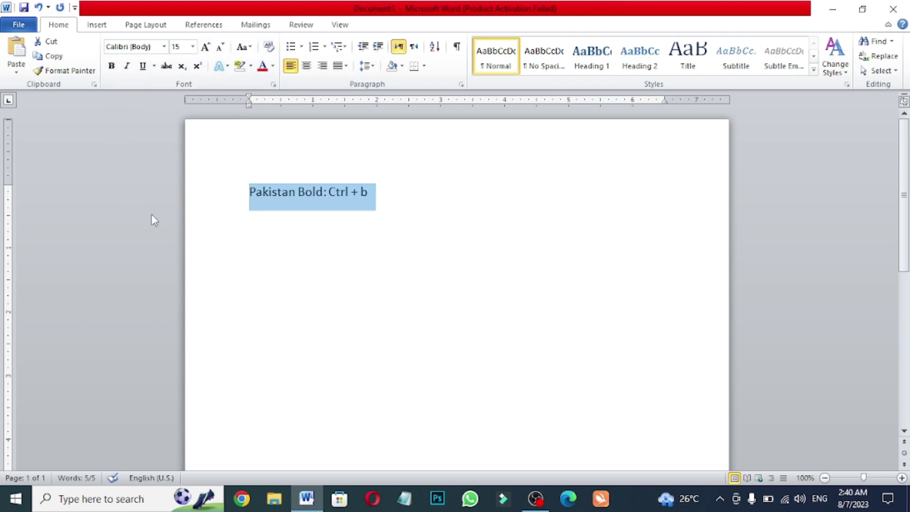
{"action": "key", "text": "ctrl+b"}
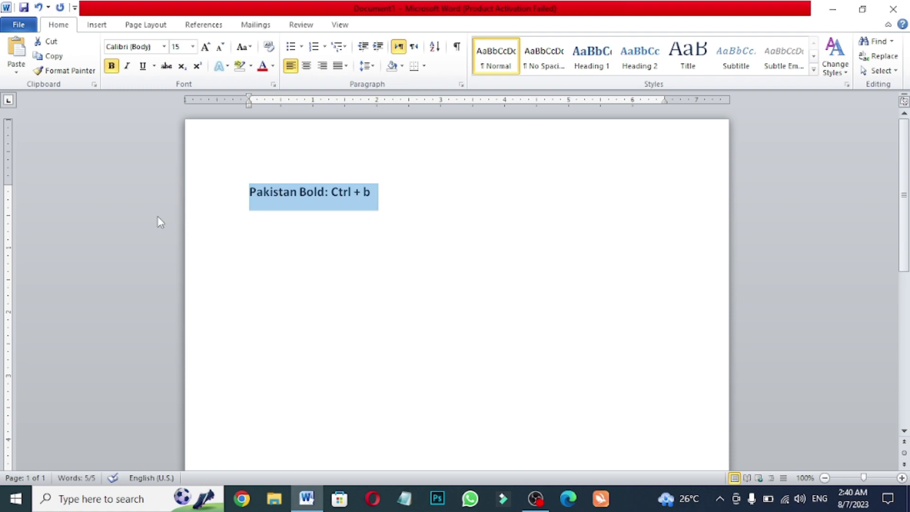
{"action": "key", "text": "ctrl+b"}
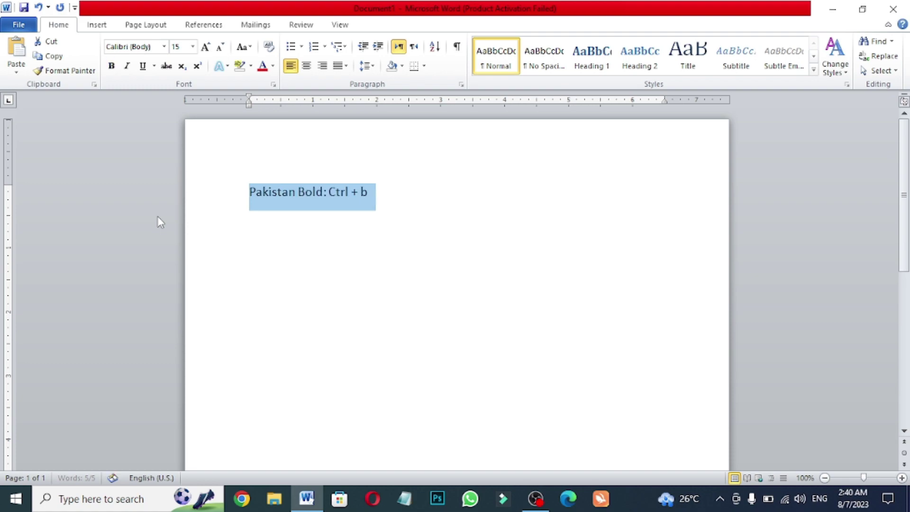
{"action": "left_click", "coordinate": [341, 255]}
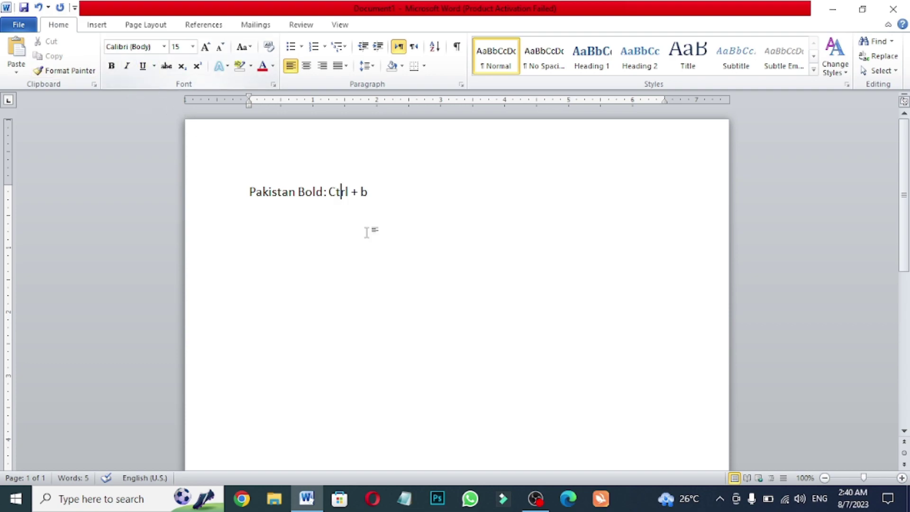
Underline the whole line "Pakistan Bold: Ctrl + b" and remove the underline again.
{"action": "double_click", "coordinate": [373, 196]}
{"action": "triple_click", "coordinate": [332, 195]}
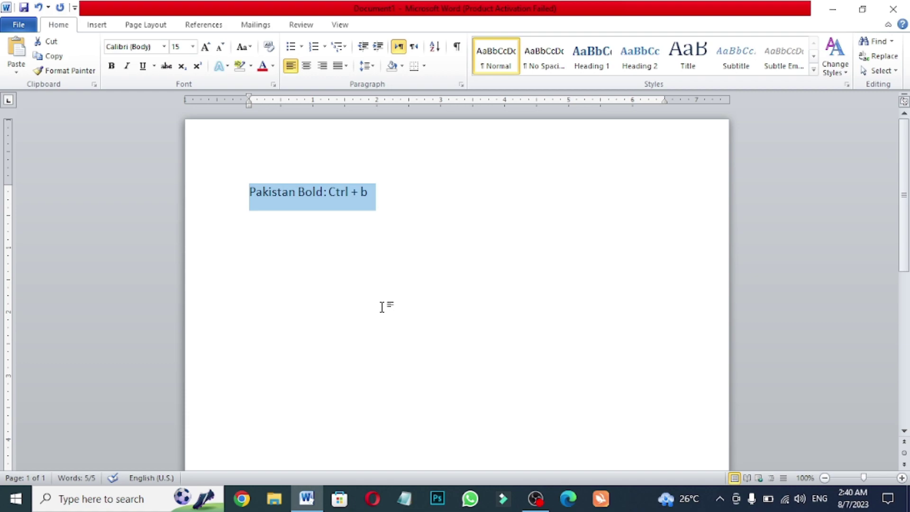
{"action": "key", "text": "ctrl+u"}
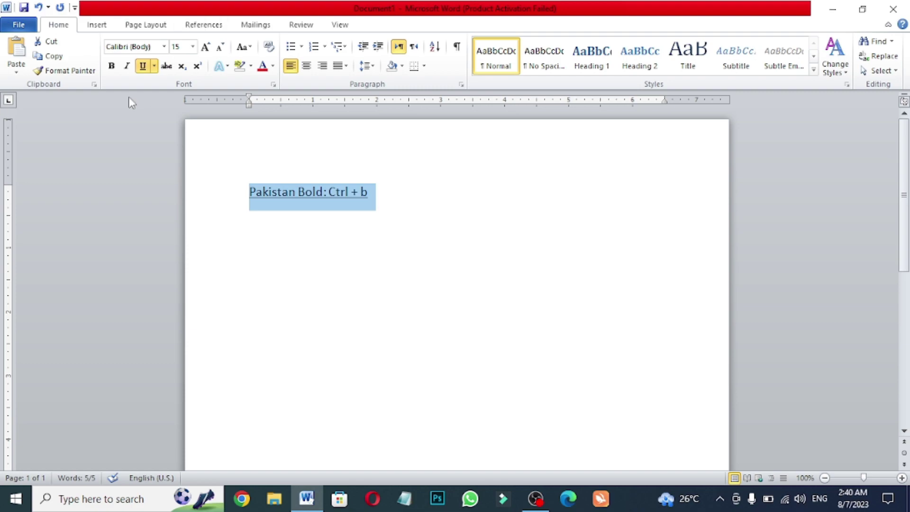
{"action": "left_click", "coordinate": [142, 66]}
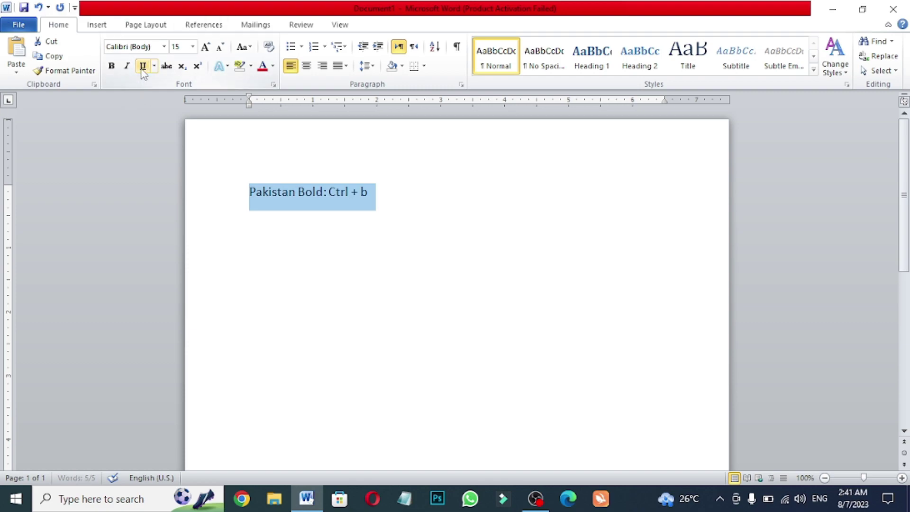
Add the word "Islamabad" on a new line below "Pakistan Bold: Ctrl + b".
{"action": "left_click", "coordinate": [377, 212]}
{"action": "left_click_drag", "start_coordinate": [385, 198], "coordinate": [226, 195]}
{"action": "left_click", "coordinate": [299, 191]}
{"action": "left_click", "coordinate": [390, 190]}
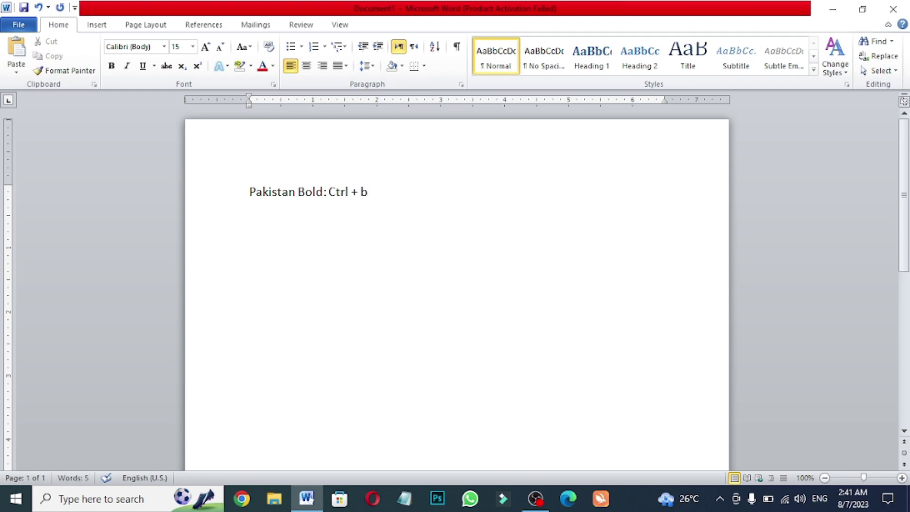
{"action": "type", "text": "Islamabad"}
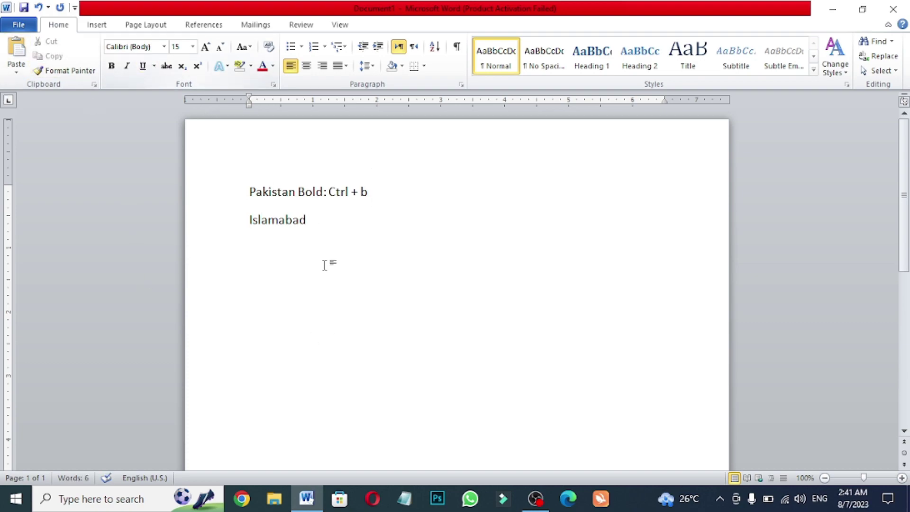
Set the font of the word "Islamabad" to Arial (Body CS) and place the cursor at its end.
{"action": "left_click", "coordinate": [244, 219]}
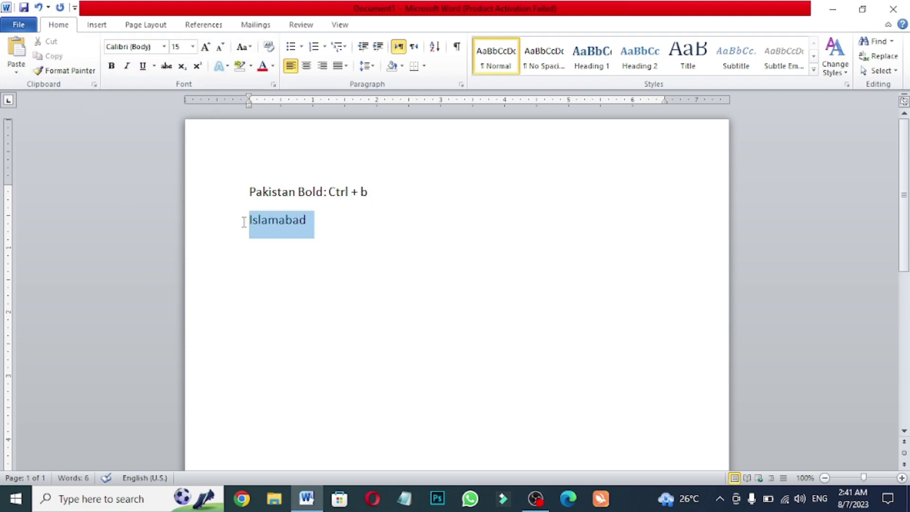
{"action": "left_click", "coordinate": [163, 47]}
{"action": "left_click", "coordinate": [132, 124]}
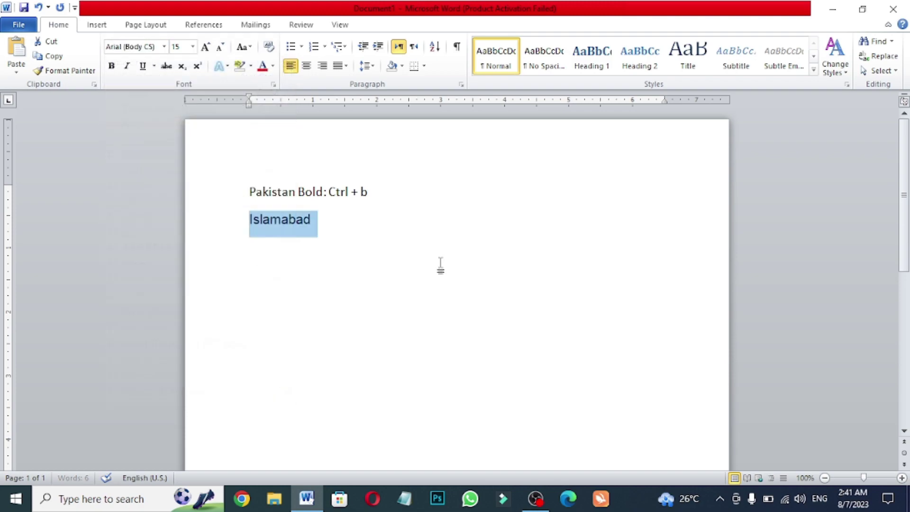
{"action": "left_click", "coordinate": [329, 212]}
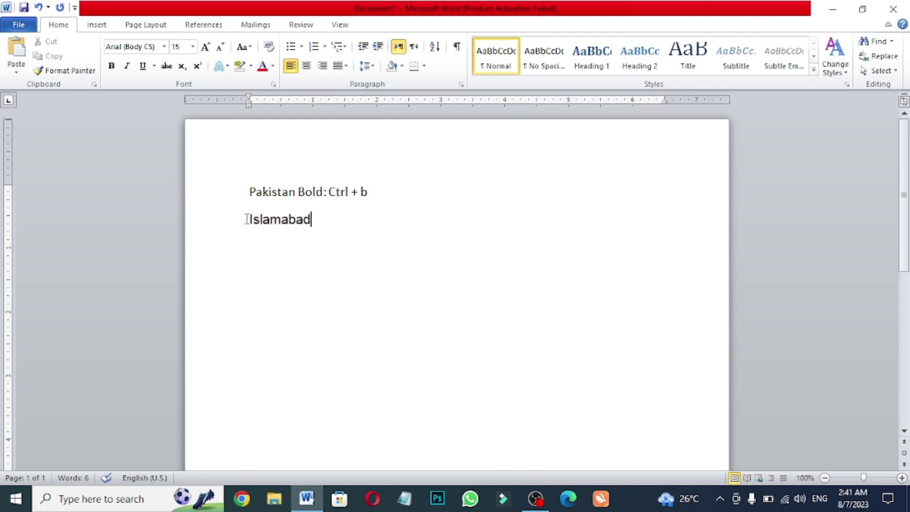
{"action": "left_click", "coordinate": [67, 73]}
{"action": "left_click_drag", "start_coordinate": [251, 219], "coordinate": [315, 229]}
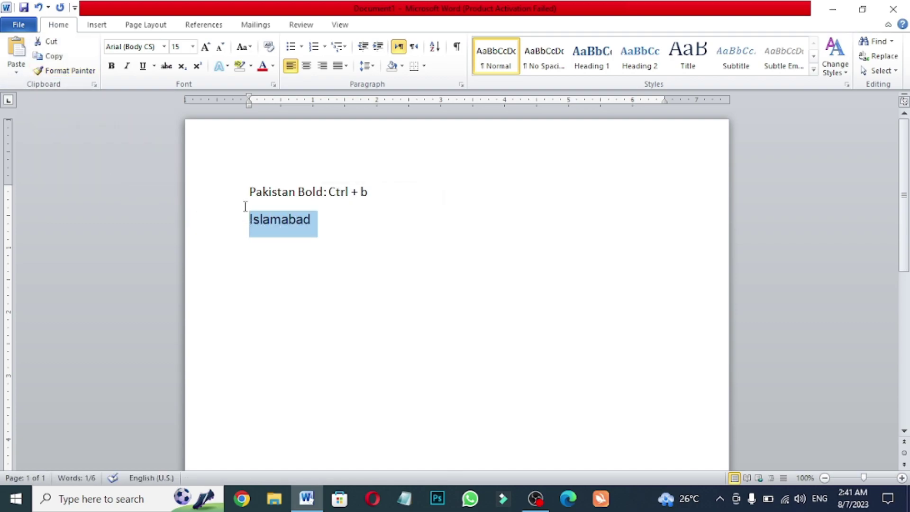
{"action": "left_click_drag", "start_coordinate": [249, 196], "coordinate": [377, 193]}
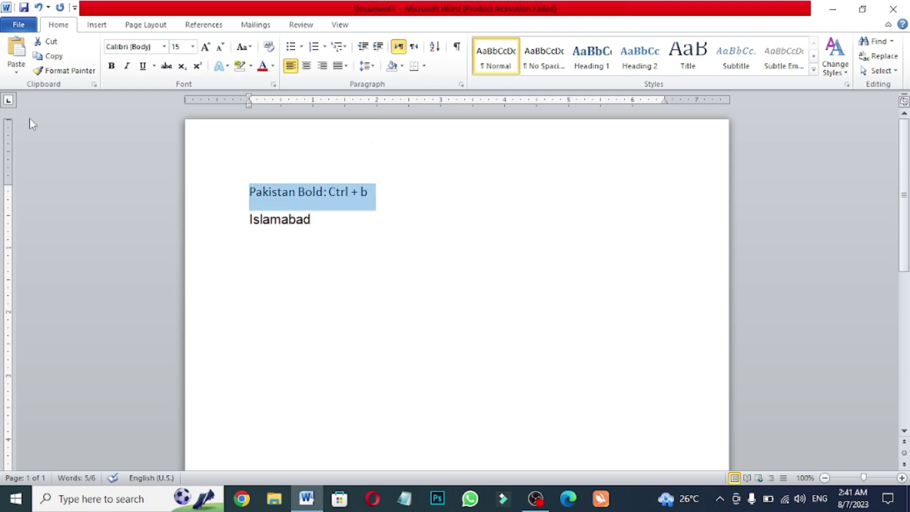
{"action": "left_click", "coordinate": [42, 74]}
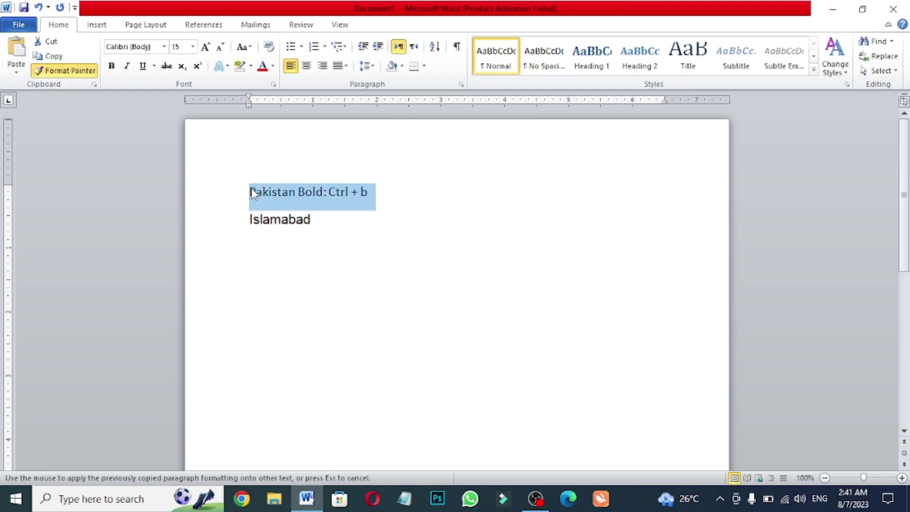
Copy the formatting of "Islamabad" onto the line "Pakistan Bold: Ctrl + b" with Format Painter.
{"action": "left_click", "coordinate": [310, 283]}
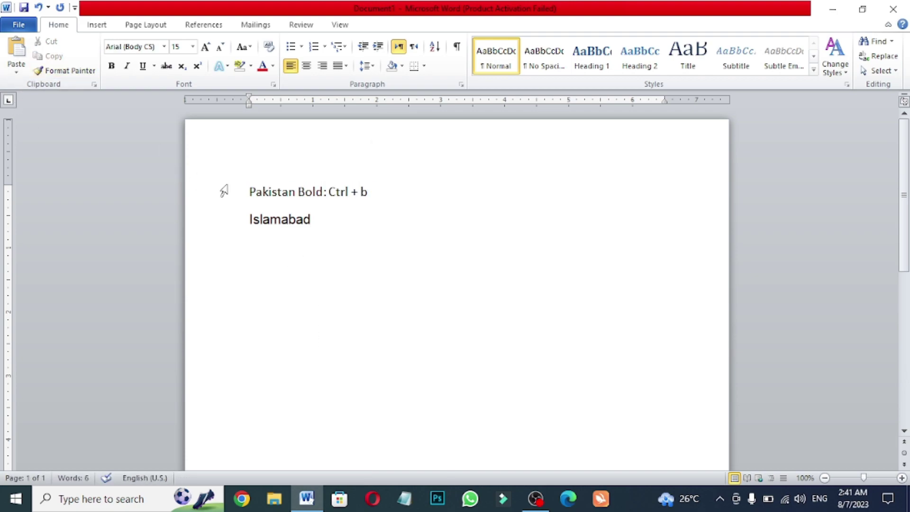
{"action": "left_click", "coordinate": [47, 70]}
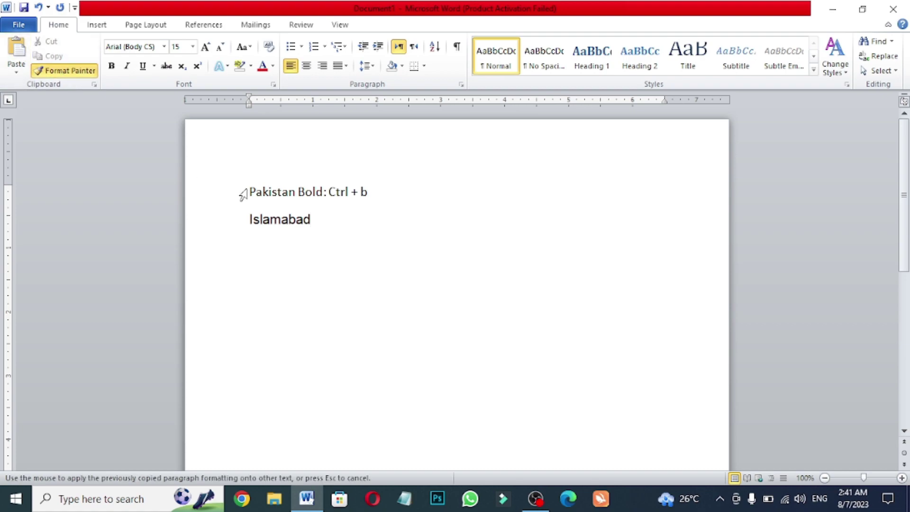
{"action": "mouse_move", "coordinate": [245, 189]}
{"action": "left_mouse_down"}
{"action": "mouse_move", "coordinate": [362, 220]}
{"action": "mouse_move", "coordinate": [363, 199]}
{"action": "mouse_move", "coordinate": [372, 204]}
{"action": "left_mouse_up"}
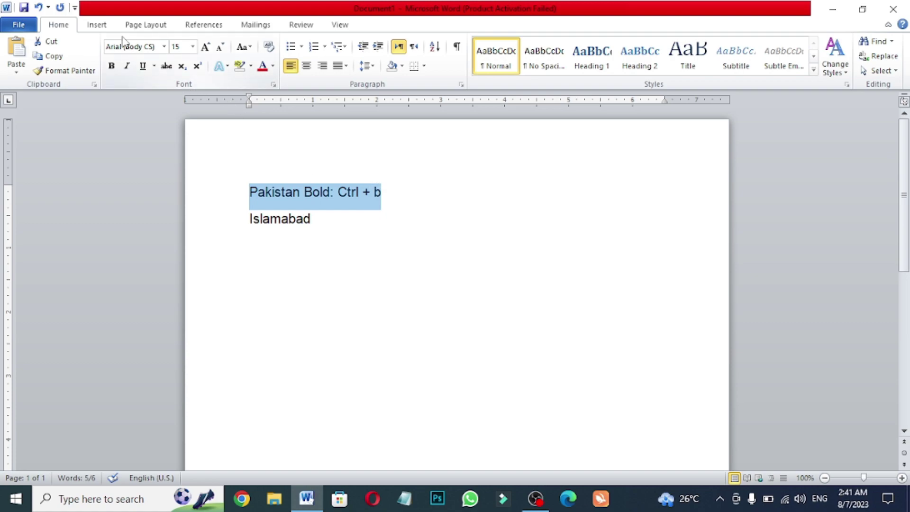
Set the font of the word "Islamabad" to Calibri (Body).
{"action": "left_click_drag", "start_coordinate": [315, 219], "coordinate": [249, 219]}
{"action": "left_click", "coordinate": [164, 46]}
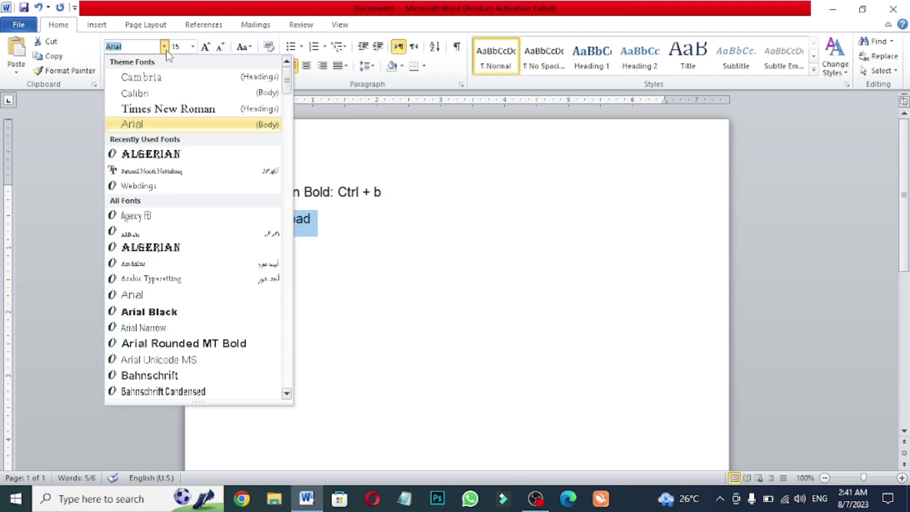
{"action": "left_click", "coordinate": [156, 93]}
{"action": "left_click", "coordinate": [349, 248]}
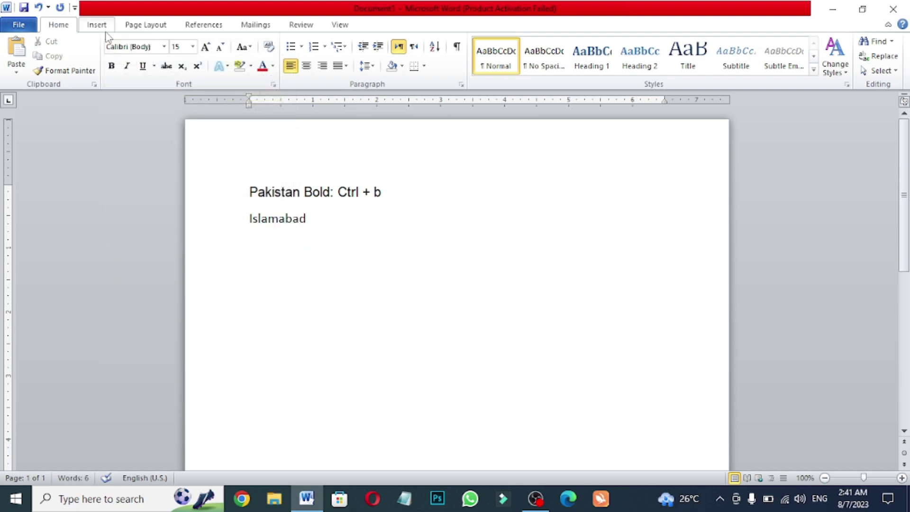
Copy the Calibri formatting of "Islamabad" onto the line "Pakistan Bold: Ctrl + b" with Format Painter.
{"action": "left_click", "coordinate": [70, 70]}
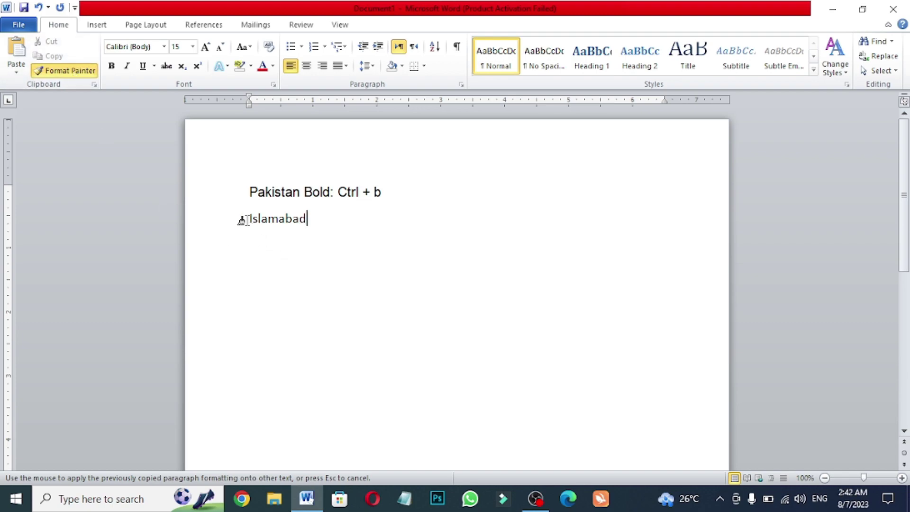
{"action": "mouse_move", "coordinate": [244, 220]}
{"action": "left_mouse_down"}
{"action": "mouse_move", "coordinate": [315, 207]}
{"action": "mouse_move", "coordinate": [301, 215]}
{"action": "mouse_move", "coordinate": [317, 221]}
{"action": "left_mouse_up"}
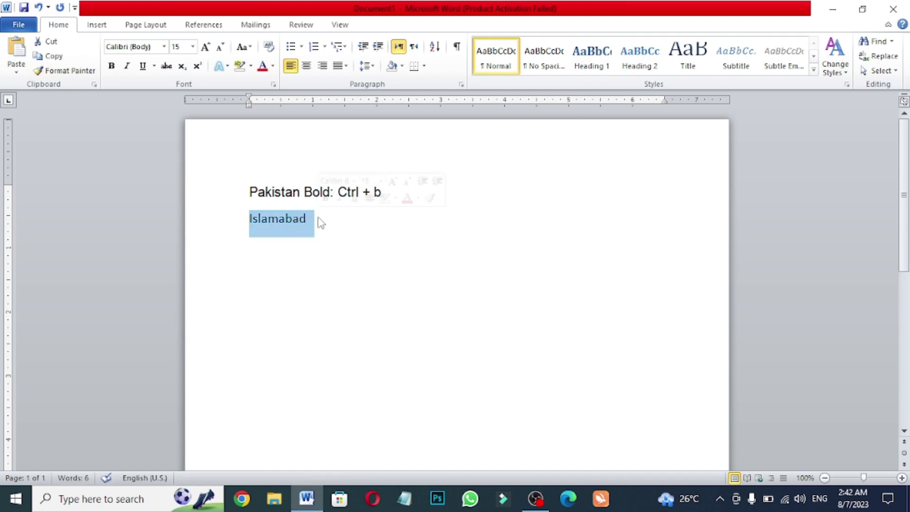
{"action": "left_click", "coordinate": [74, 70]}
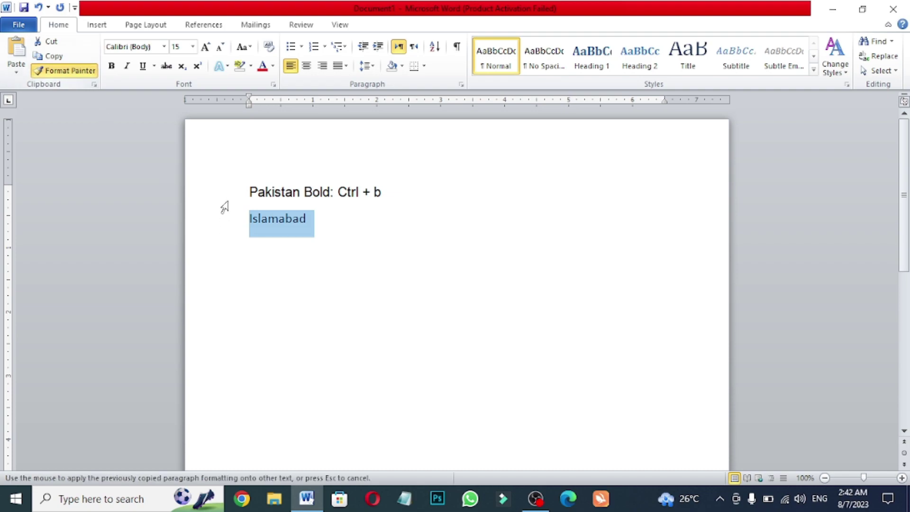
{"action": "left_click_drag", "start_coordinate": [246, 189], "coordinate": [397, 187]}
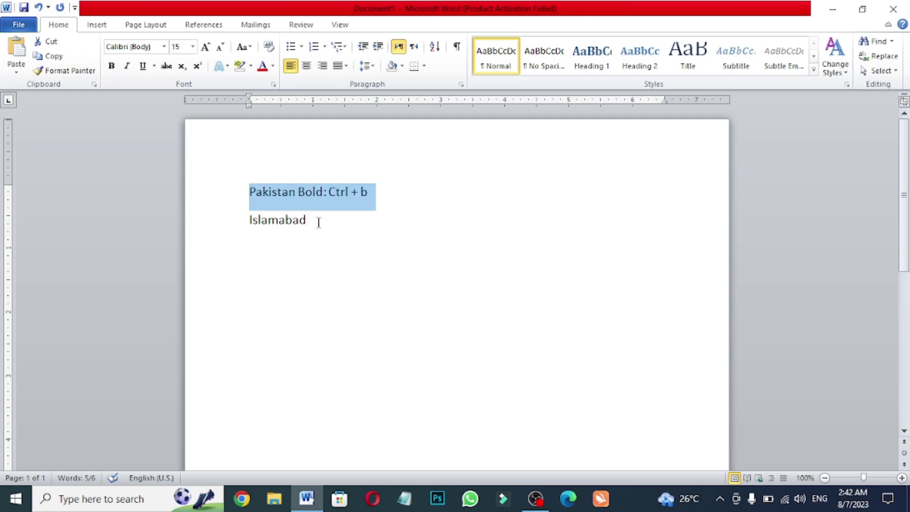
Delete all the text in the document and undo the deletion.
{"action": "key", "text": "ctrl+a"}
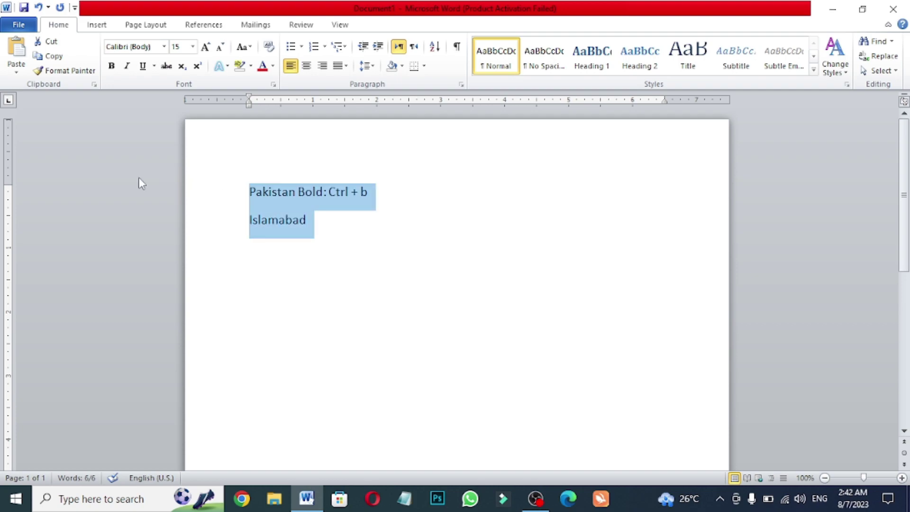
{"action": "key", "text": "Delete"}
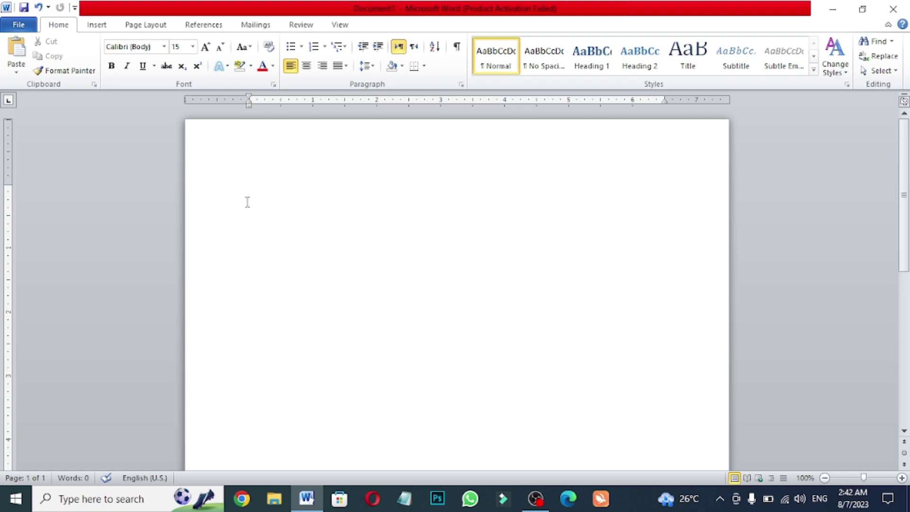
{"action": "key", "text": "ctrl+z"}
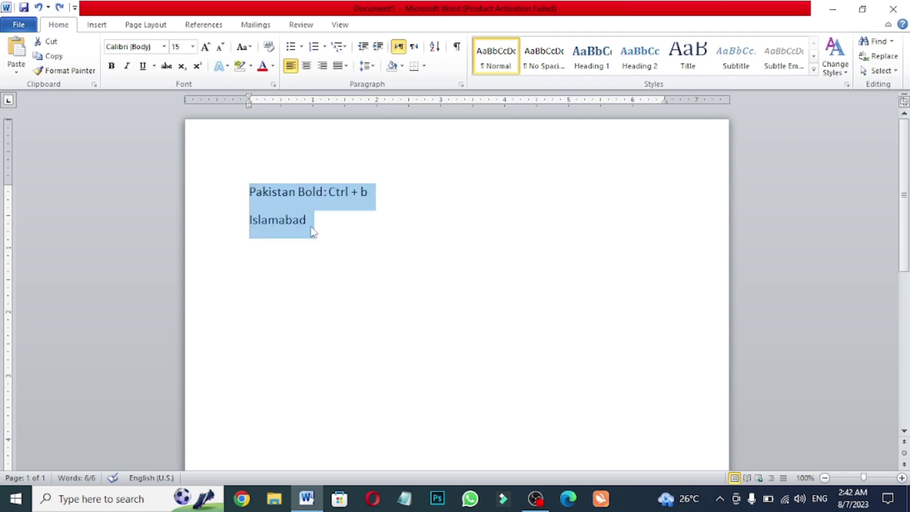
{"action": "left_click", "coordinate": [383, 229]}
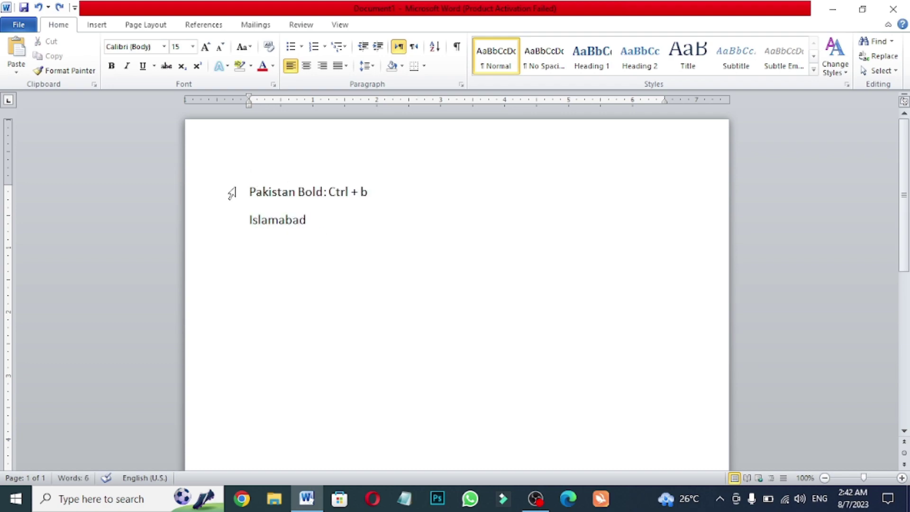
Set the font size of the line "Pakistan Bold: Ctrl + b" to 24.
{"action": "left_click_drag", "start_coordinate": [251, 186], "coordinate": [375, 194]}
{"action": "left_click", "coordinate": [193, 46]}
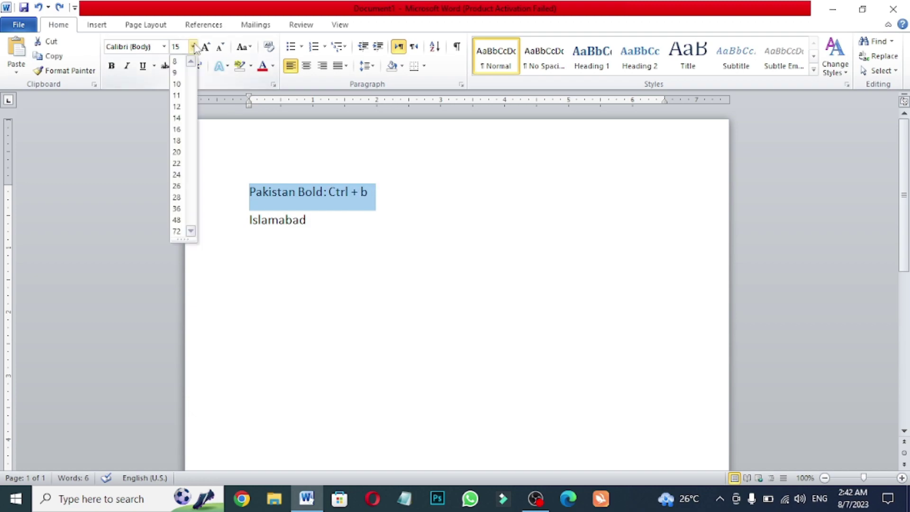
{"action": "left_click", "coordinate": [182, 175]}
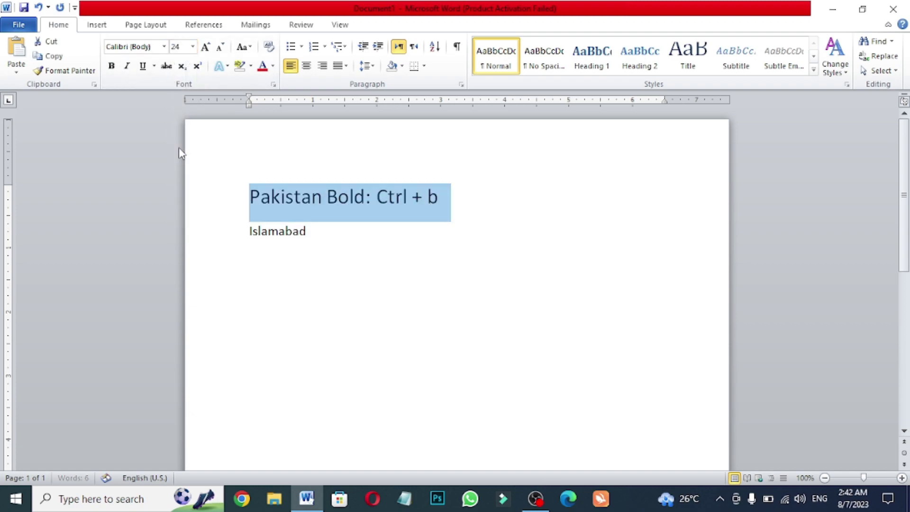
Set the font size of the line "Pakistan Bold: Ctrl + b" to 100 and undo the change.
{"action": "left_click", "coordinate": [176, 47]}
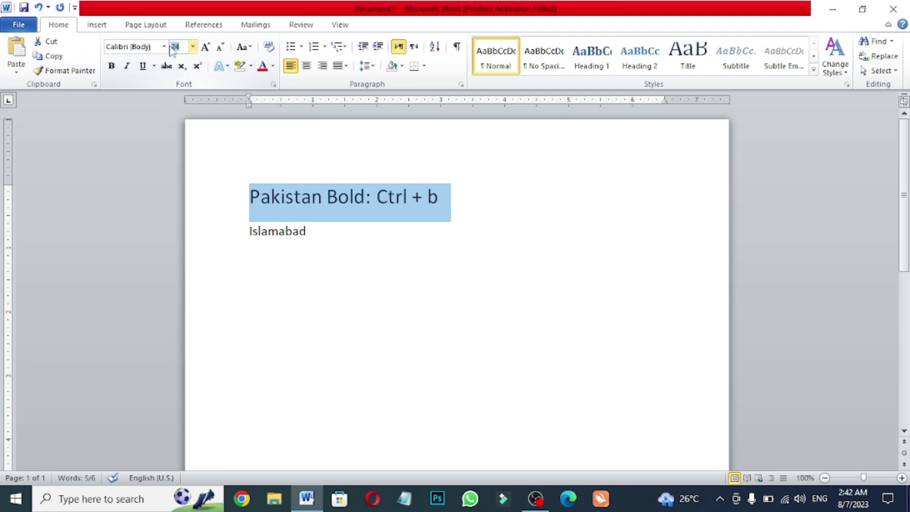
{"action": "type", "text": "100"}
{"action": "key", "text": "Return"}
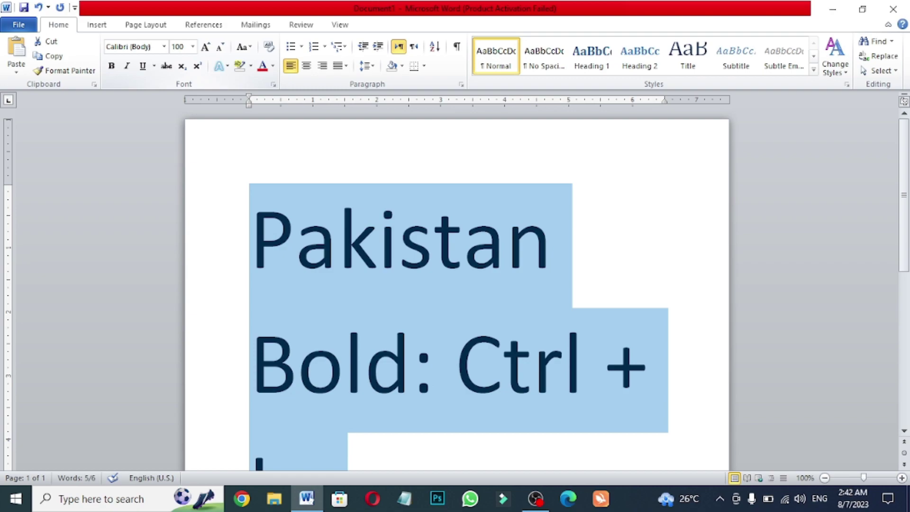
{"action": "left_click", "coordinate": [40, 8]}
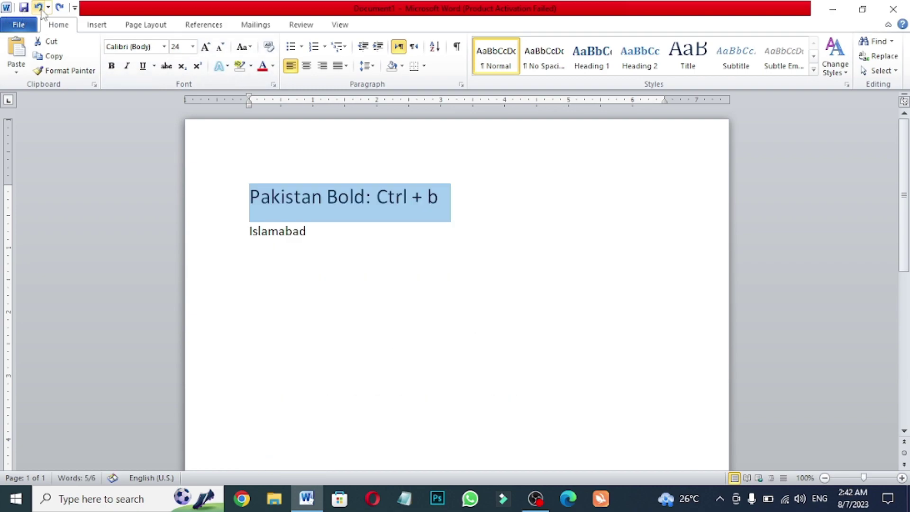
{"action": "left_click", "coordinate": [372, 222]}
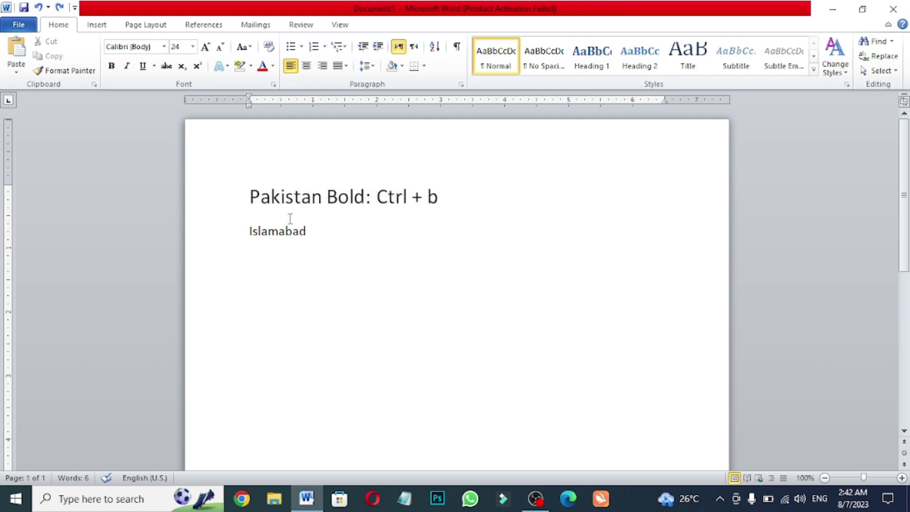
{"action": "key", "text": "ctrl+a"}
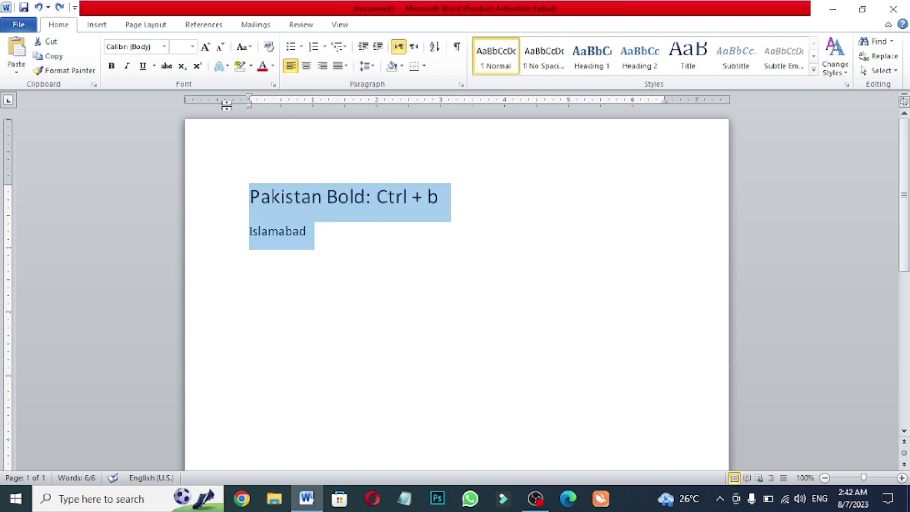
{"action": "left_click", "coordinate": [370, 230]}
{"action": "left_click_drag", "start_coordinate": [468, 191], "coordinate": [230, 197]}
Add the line "To increase size of font: ctrl+]" below the word "Islamabad".
{"action": "left_click", "coordinate": [345, 250]}
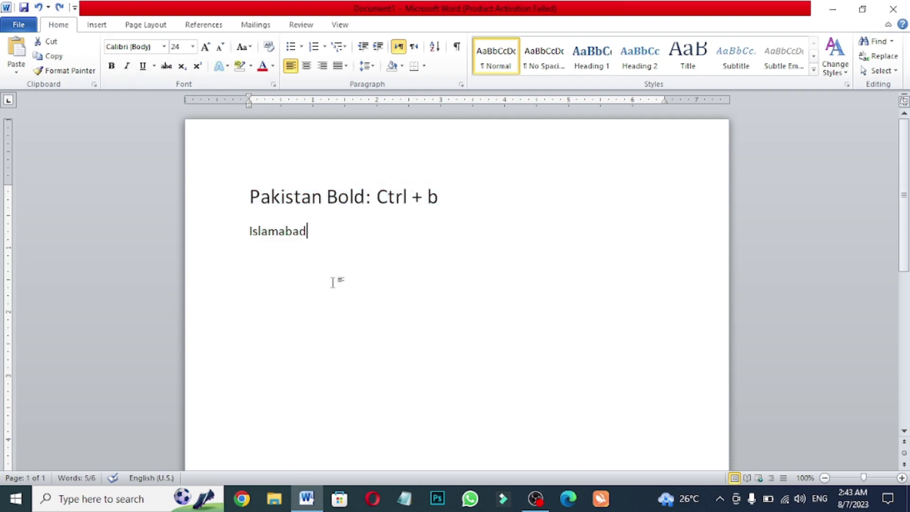
{"action": "key", "text": "Return"}
{"action": "type", "text": "To increase size of fo"}
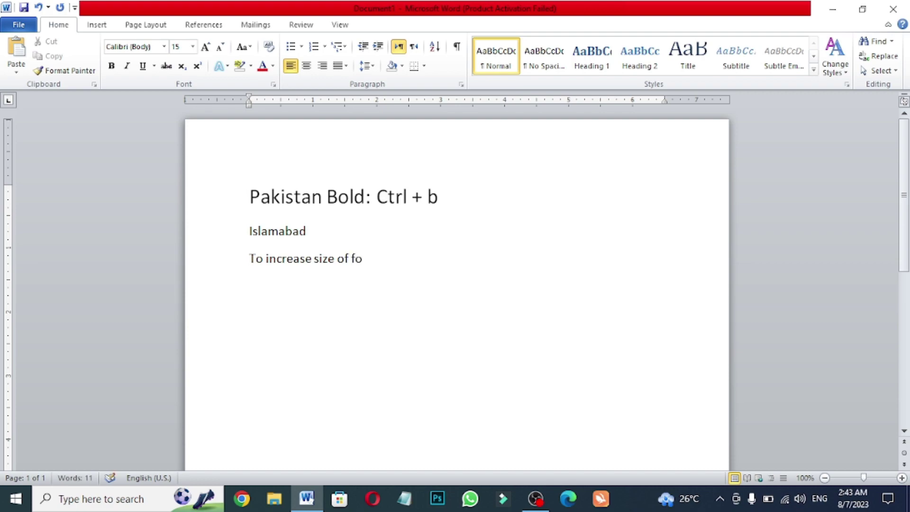
{"action": "type", "text": "nt: ctrl+]"}
Increase the font size of the line "Pakistan Bold: Ctrl + b" in one-point steps to 29.
{"action": "left_click_drag", "start_coordinate": [249, 191], "coordinate": [457, 192]}
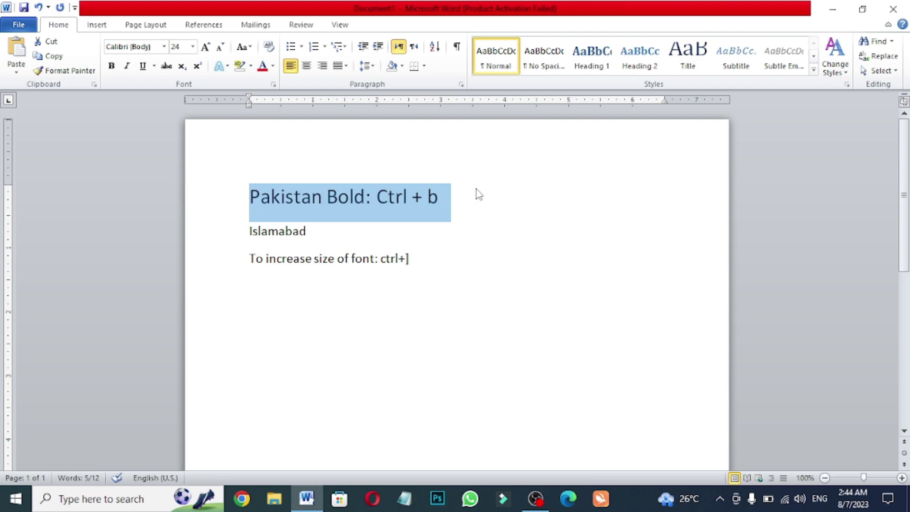
{"action": "key", "text": "ctrl+bracketright"}
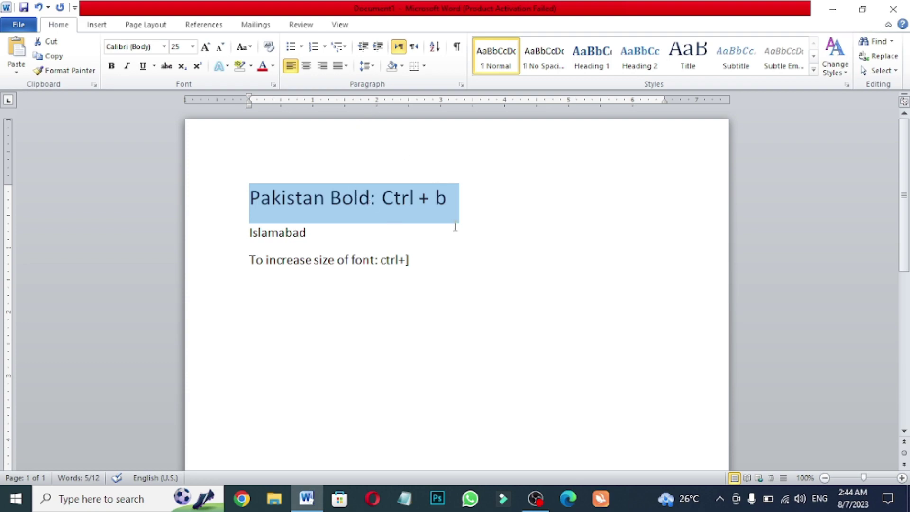
{"action": "key", "text": "ctrl+bracketright"}
{"action": "key", "text": "ctrl+bracketright"}
{"action": "key", "text": "ctrl+bracketright"}
{"action": "key", "text": "ctrl+bracketright"}
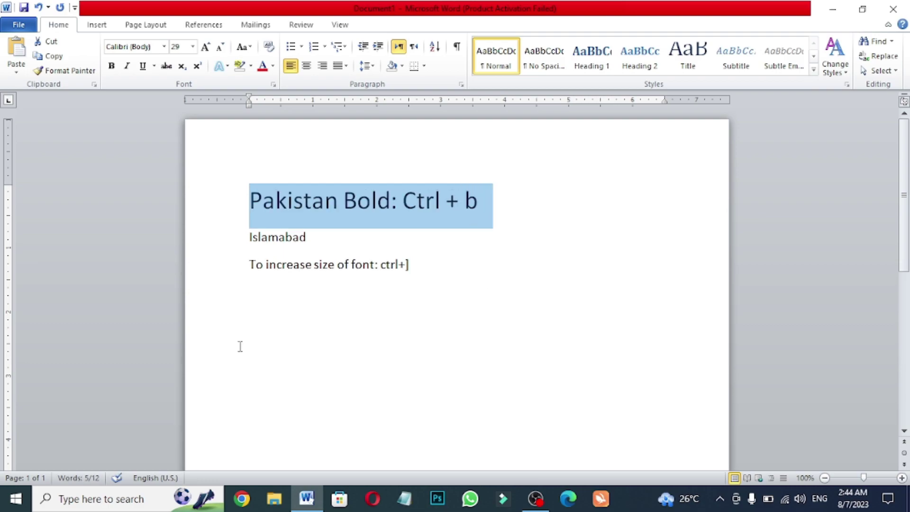
Add the line "To decrease size ctrl+[" below the line about increasing the font size.
{"action": "left_click", "coordinate": [276, 316]}
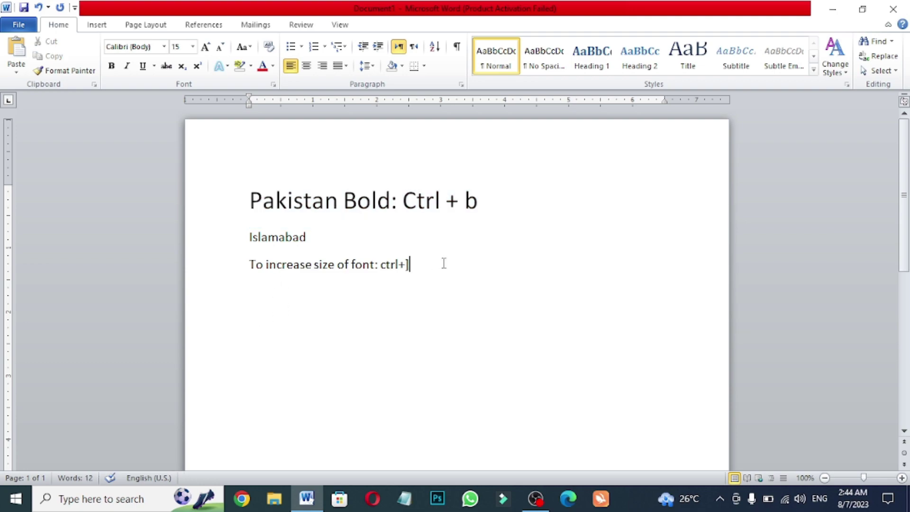
{"action": "key", "text": "Return"}
{"action": "type", "text": "To decrease size "}
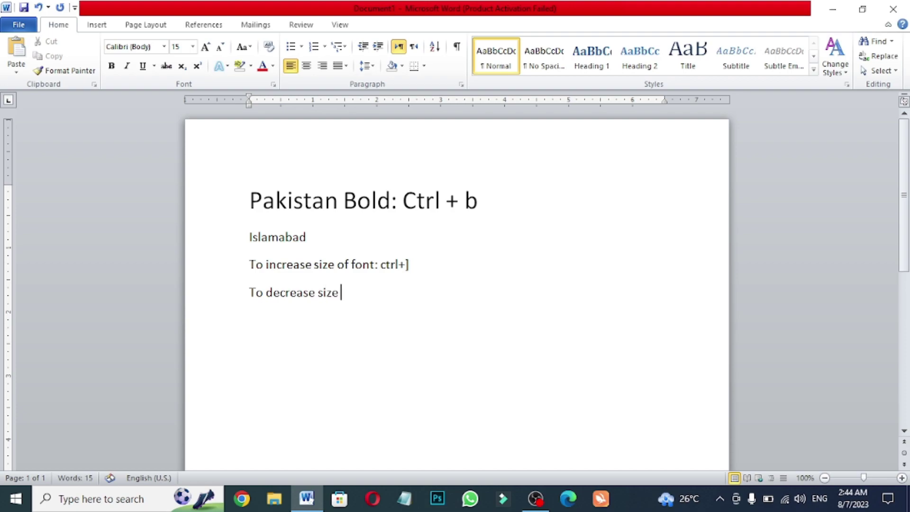
{"action": "type", "text": "ctrl+["}
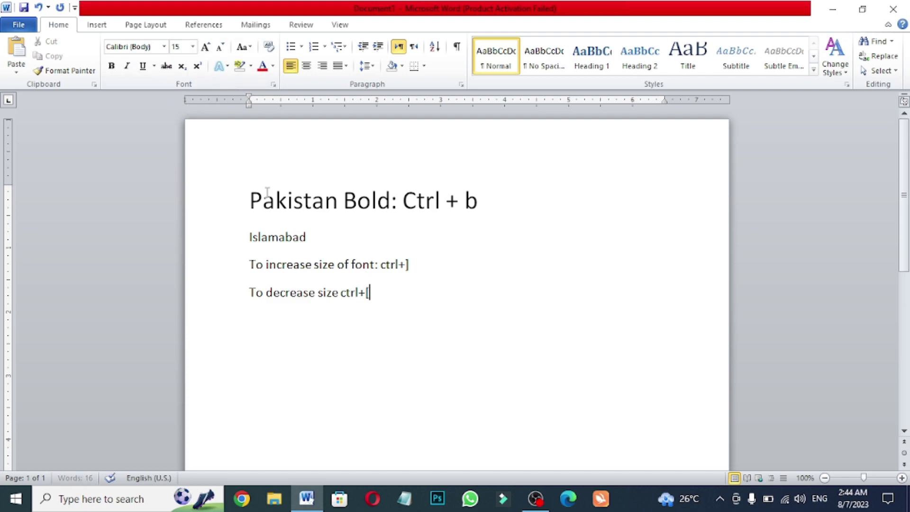
Decrease the font size of the line "Pakistan Bold: Ctrl + b" in one-point steps to 22.
{"action": "left_click_drag", "start_coordinate": [251, 200], "coordinate": [518, 203]}
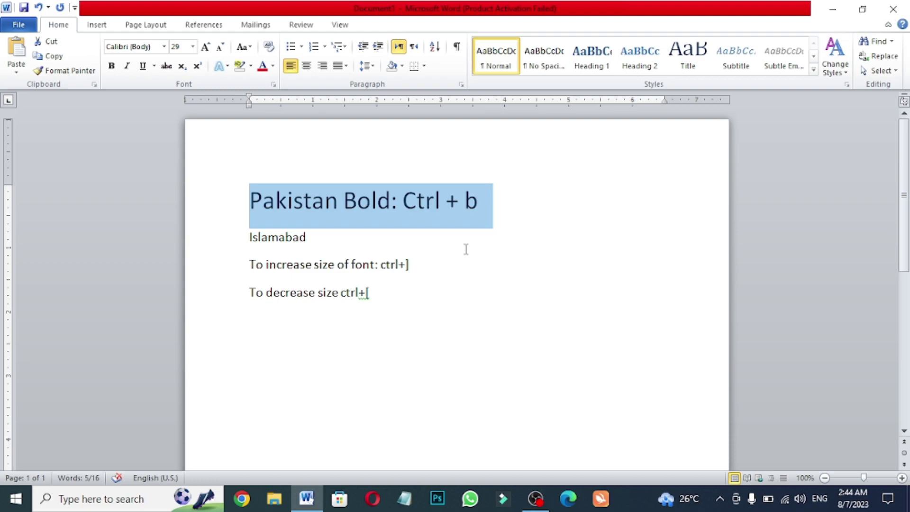
{"action": "key", "text": "ctrl+bracketleft"}
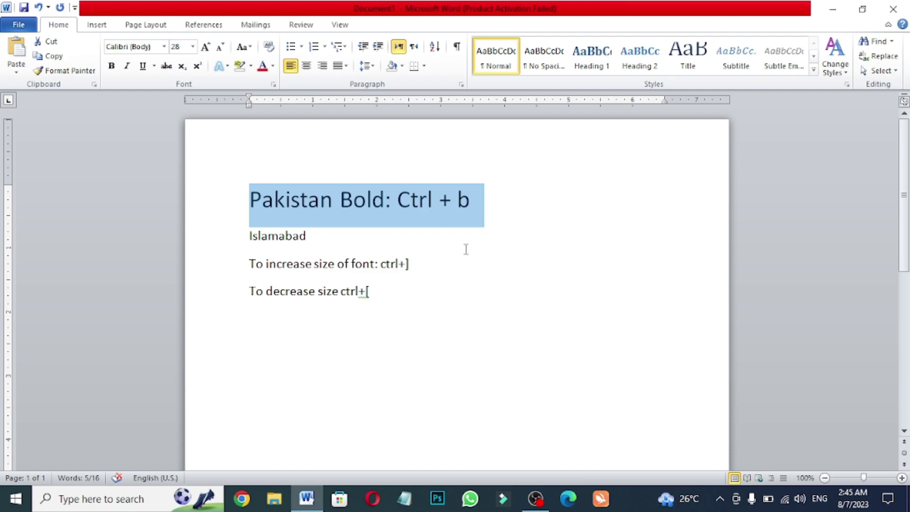
{"action": "key", "text": "ctrl+bracketleft"}
{"action": "key", "text": "ctrl+bracketleft"}
{"action": "key", "text": "ctrl+bracketleft"}
{"action": "key", "text": "ctrl+bracketleft"}
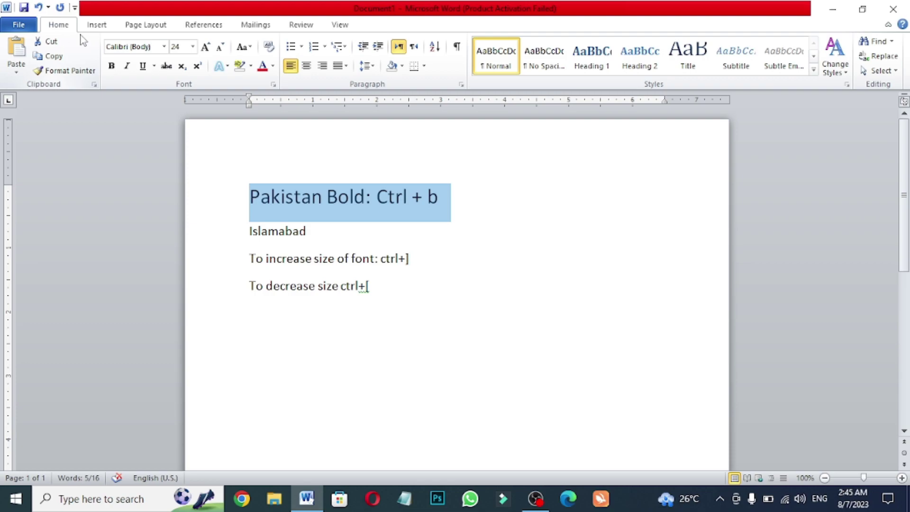
{"action": "key", "text": "ctrl+bracketleft"}
{"action": "key", "text": "ctrl+bracketleft"}
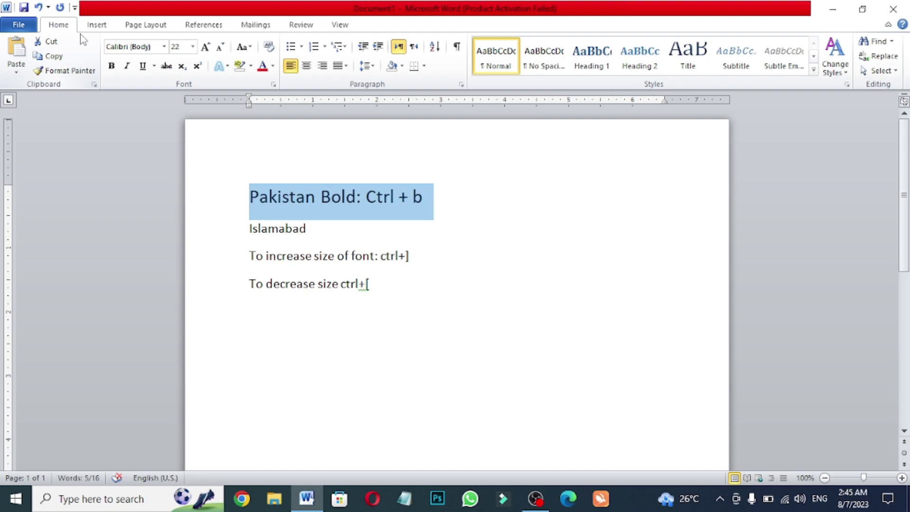
{"action": "left_click", "coordinate": [404, 269]}
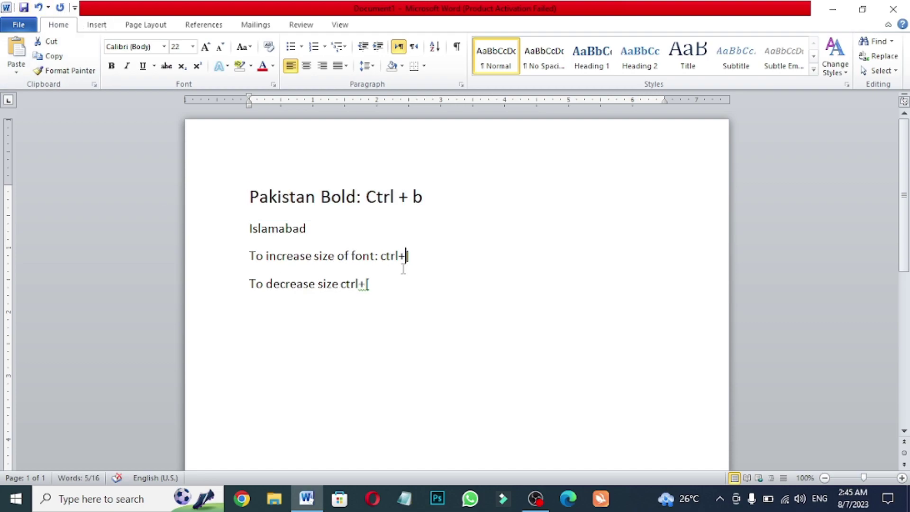
{"action": "left_click_drag", "start_coordinate": [412, 283], "coordinate": [313, 237]}
{"action": "left_click", "coordinate": [267, 223]}
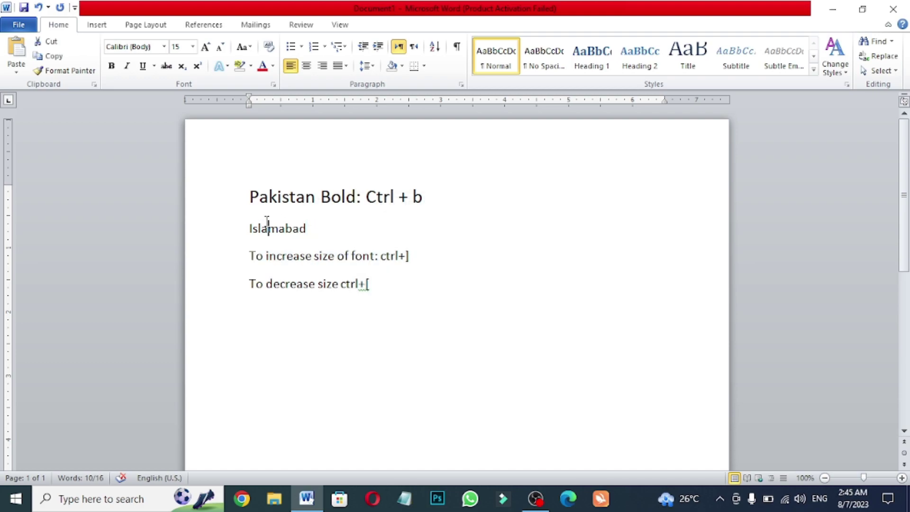
{"action": "left_click_drag", "start_coordinate": [246, 187], "coordinate": [467, 229]}
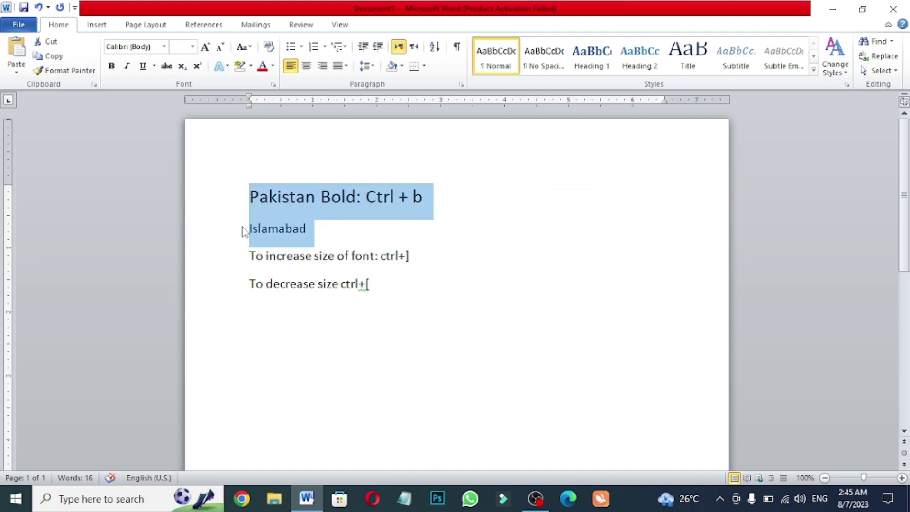
{"action": "left_click", "coordinate": [328, 229]}
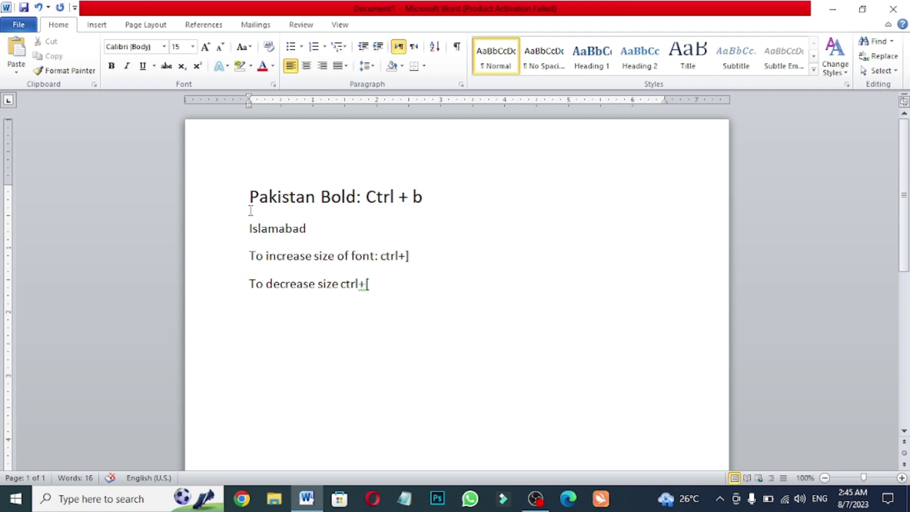
Enlarge the text "Pakistan Bold: Ctrl +" in the first line to size 26 with Grow Font.
{"action": "left_click_drag", "start_coordinate": [250, 199], "coordinate": [413, 199]}
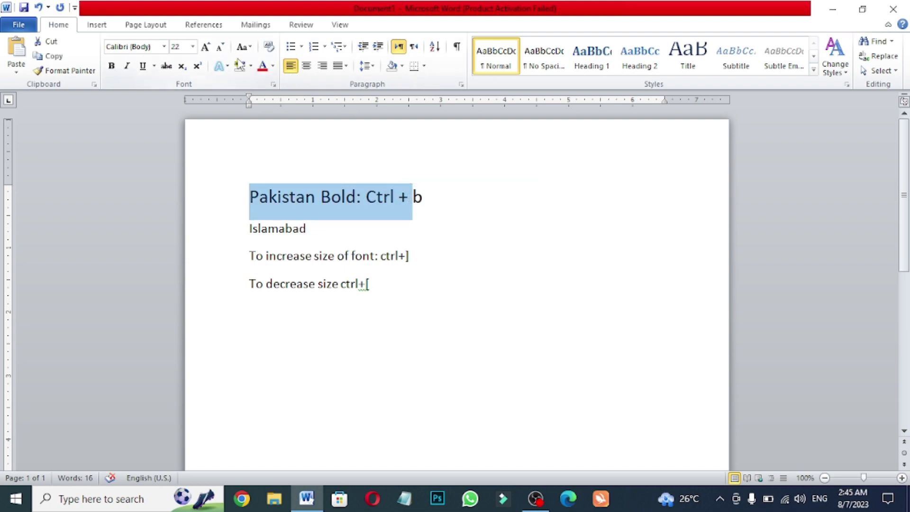
{"action": "left_click", "coordinate": [212, 44]}
{"action": "left_click", "coordinate": [211, 45]}
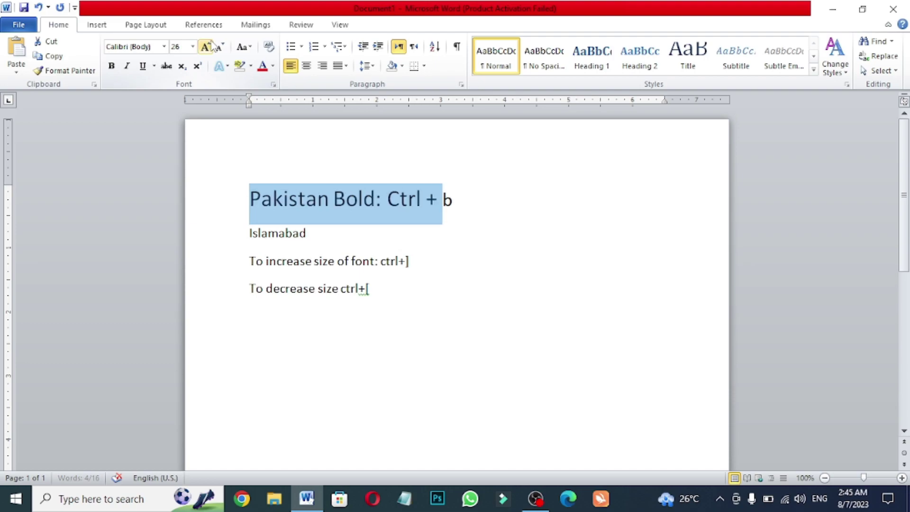
Shrink the line "Pakistan Bold: Ctrl + b" with Shrink Font until the text before the final "b" is size 18.
{"action": "left_click", "coordinate": [487, 207]}
{"action": "left_click_drag", "start_coordinate": [486, 208], "coordinate": [252, 201]}
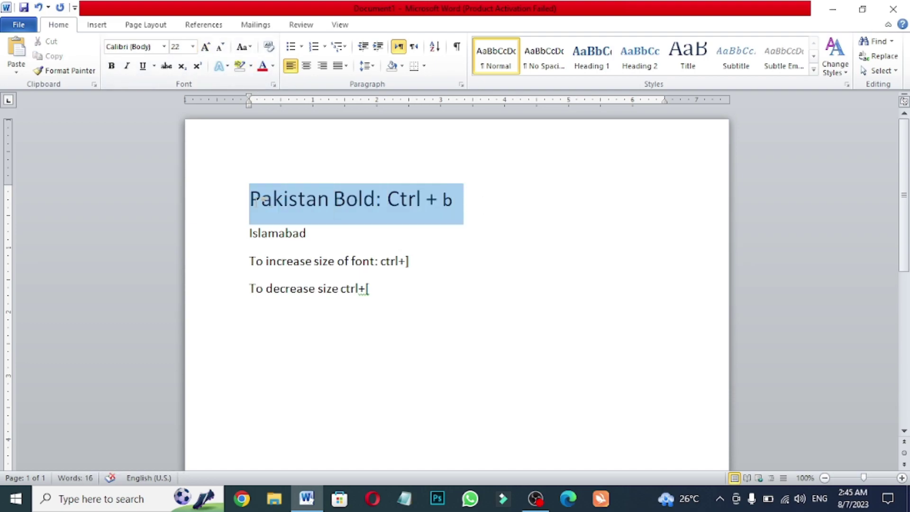
{"action": "left_click", "coordinate": [221, 48]}
{"action": "left_click", "coordinate": [221, 48]}
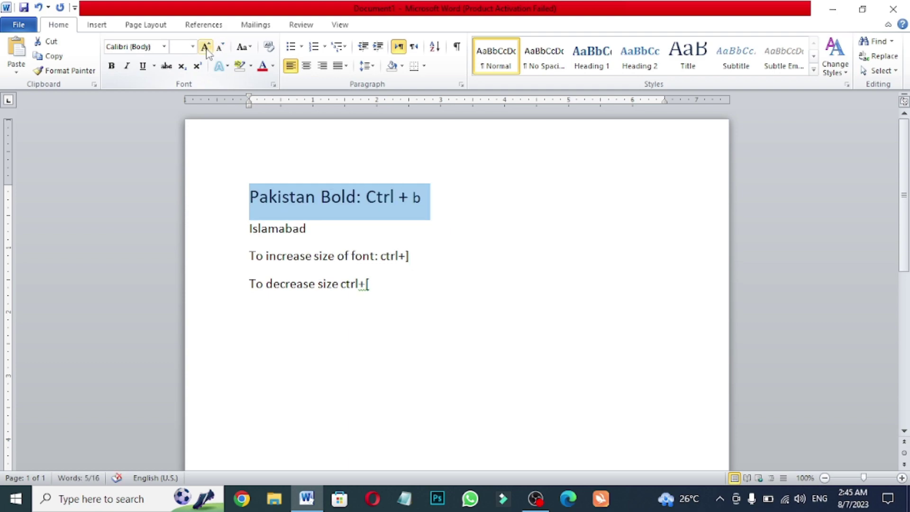
{"action": "left_click", "coordinate": [404, 244]}
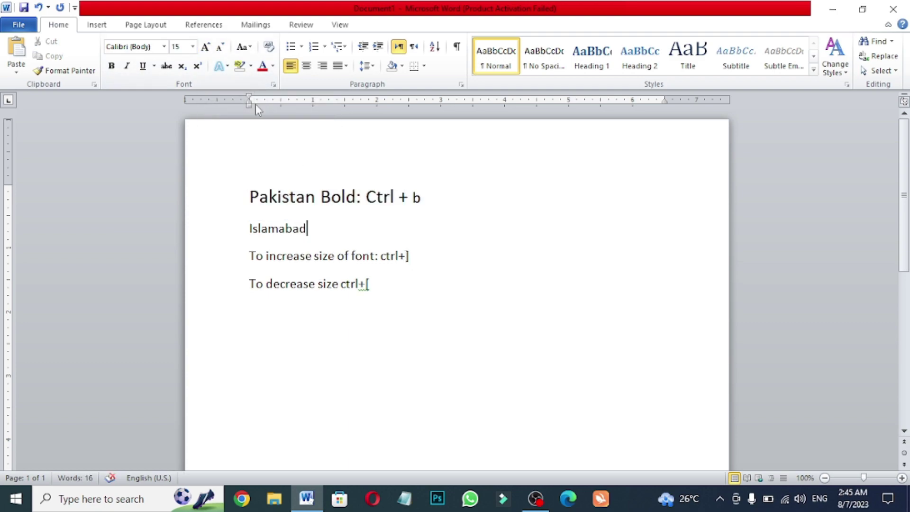
{"action": "left_click_drag", "start_coordinate": [452, 206], "coordinate": [207, 197]}
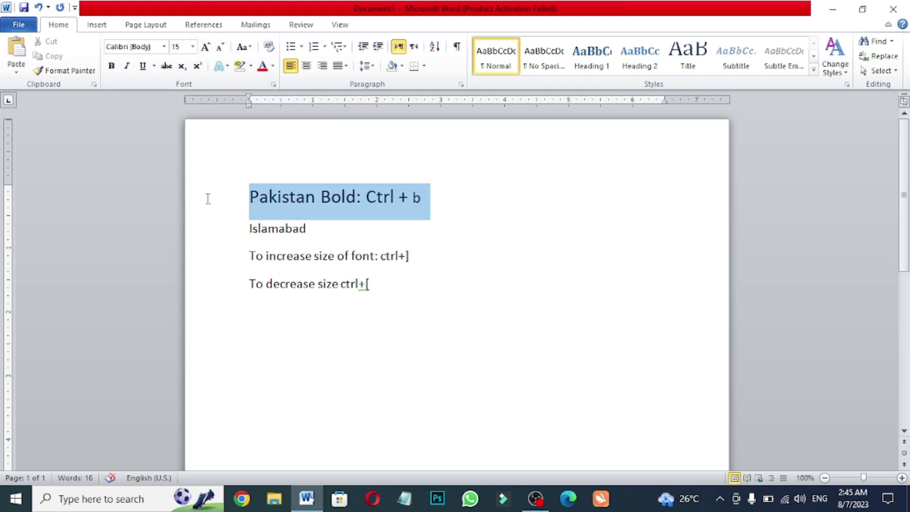
{"action": "left_click", "coordinate": [221, 47]}
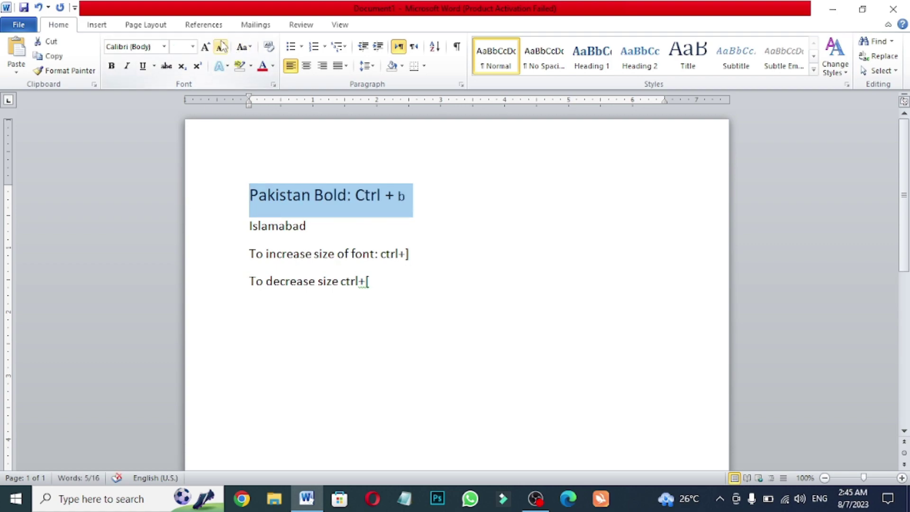
{"action": "left_click", "coordinate": [545, 237]}
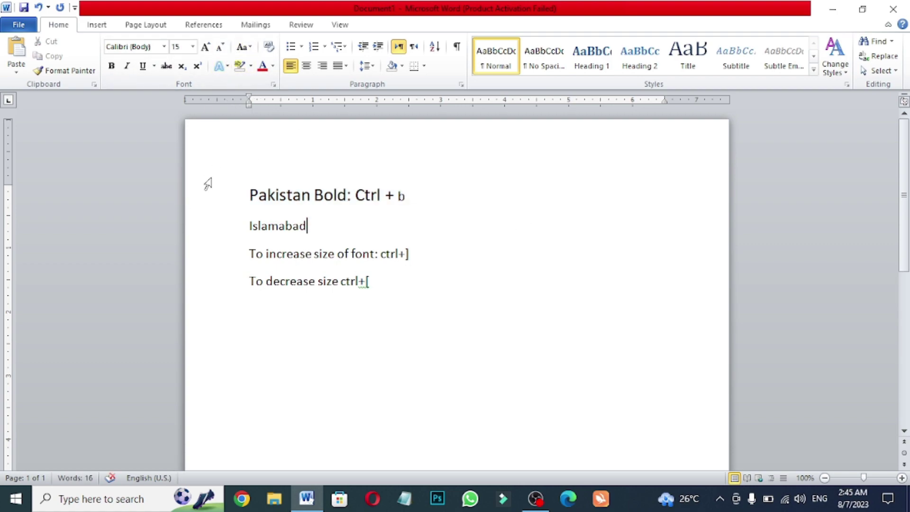
{"action": "left_click_drag", "start_coordinate": [245, 203], "coordinate": [457, 193]}
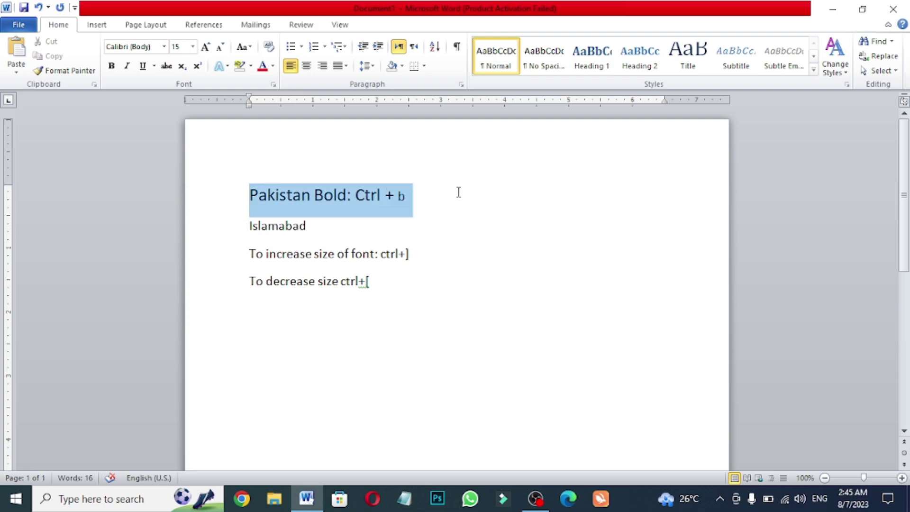
{"action": "left_click", "coordinate": [220, 48]}
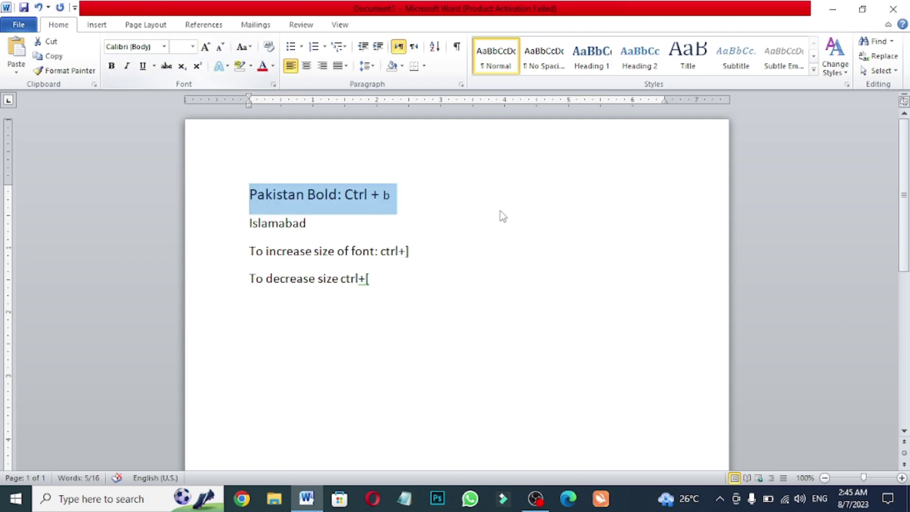
{"action": "left_click", "coordinate": [516, 220]}
{"action": "left_click_drag", "start_coordinate": [250, 194], "coordinate": [384, 207]}
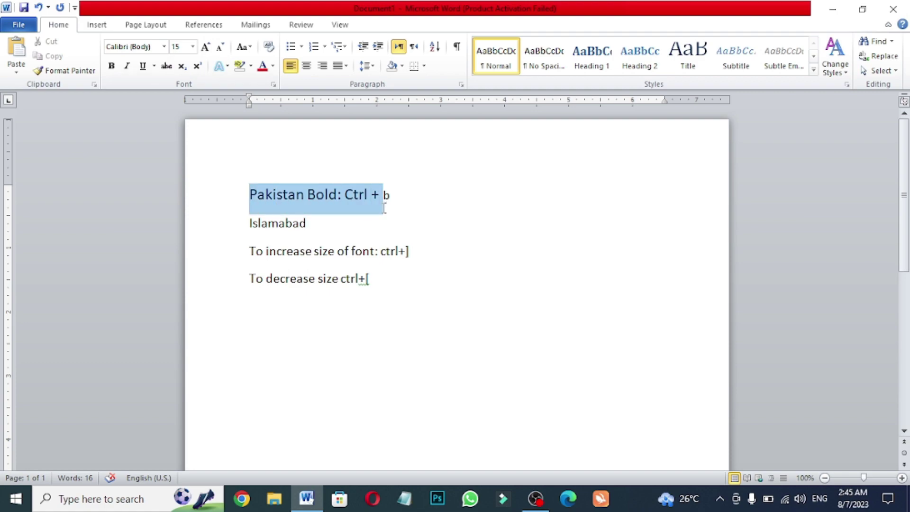
{"action": "left_click", "coordinate": [385, 207]}
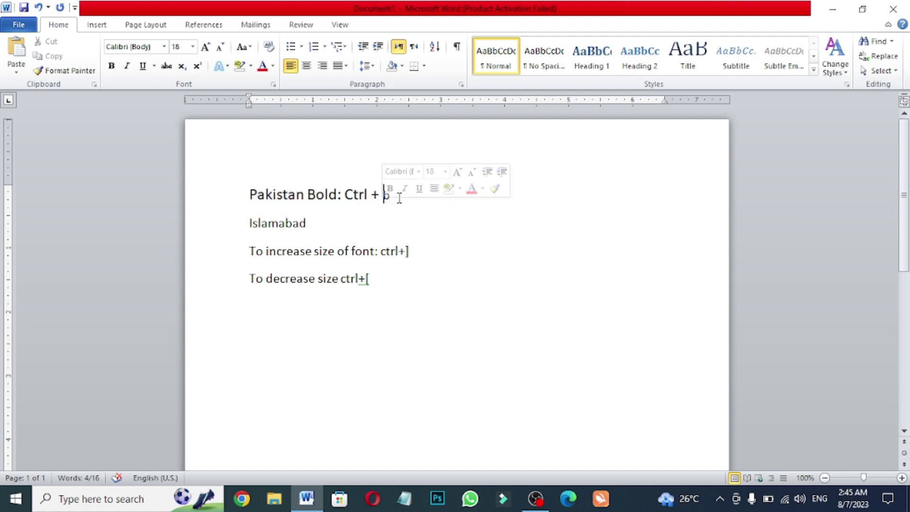
Shrink the word "Islamabad" to size 12 with Shrink Font, and enlarge it to size 16 with Grow Font.
{"action": "left_click", "coordinate": [227, 229]}
{"action": "left_click", "coordinate": [221, 47]}
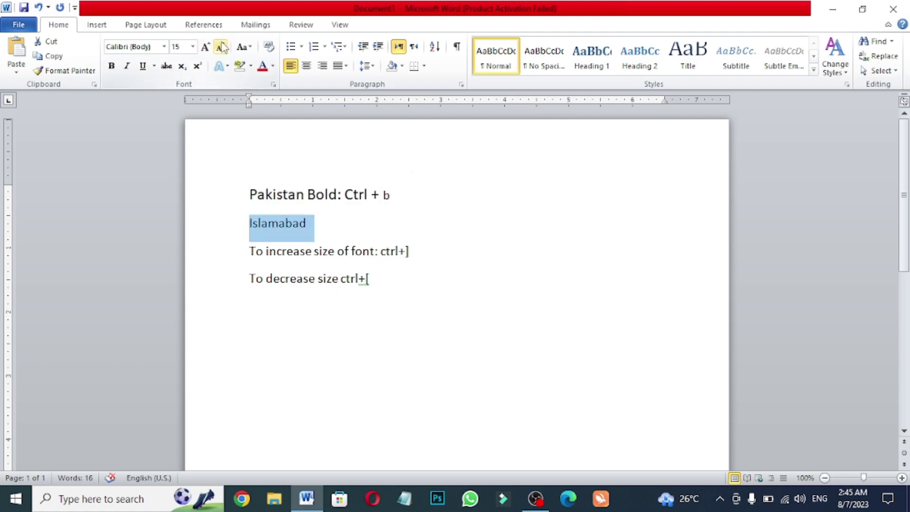
{"action": "left_click", "coordinate": [221, 48]}
{"action": "left_click", "coordinate": [221, 48]}
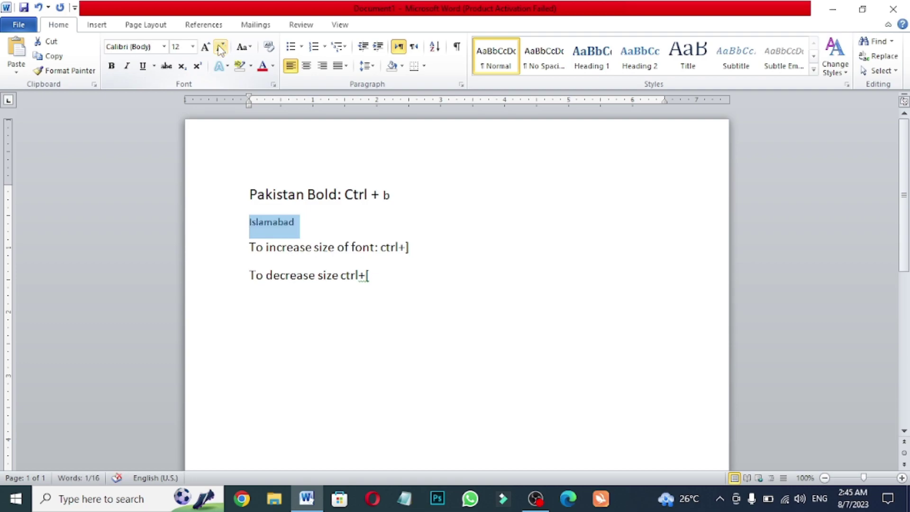
{"action": "left_click", "coordinate": [206, 46]}
{"action": "left_click", "coordinate": [211, 47]}
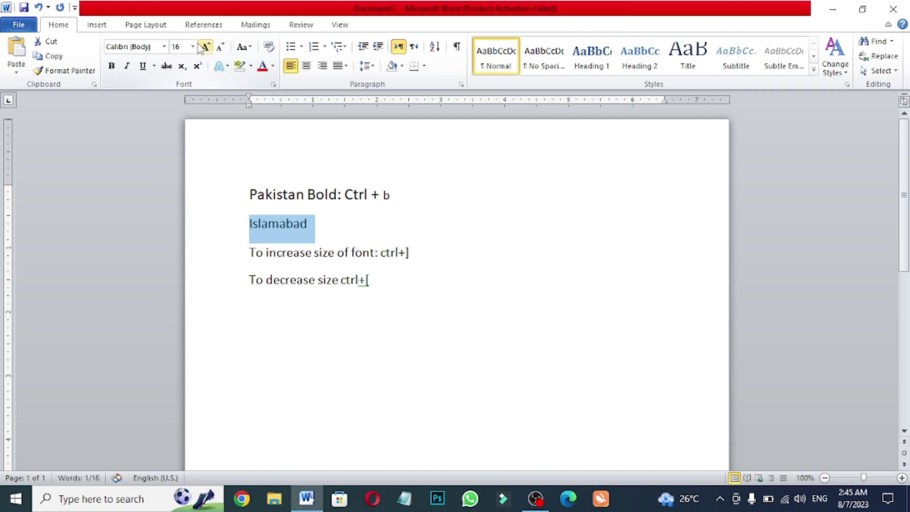
{"action": "left_click", "coordinate": [193, 47]}
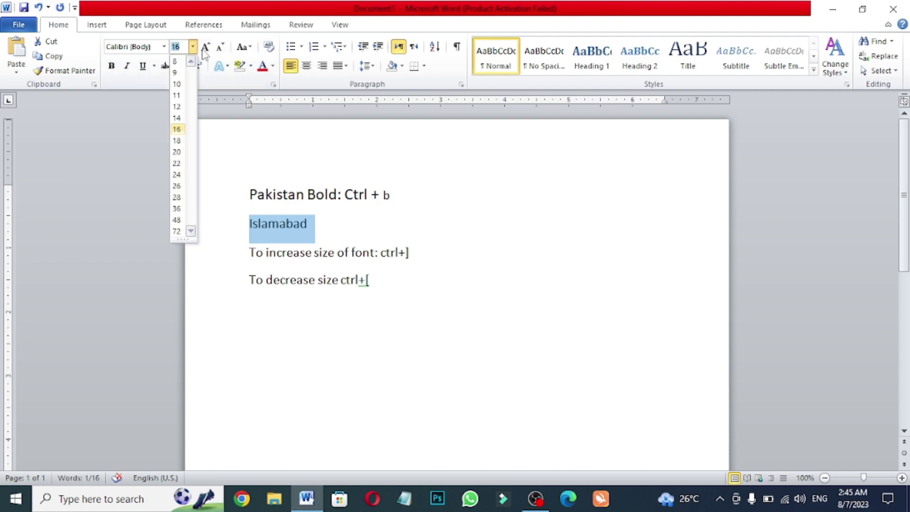
{"action": "left_click", "coordinate": [317, 163]}
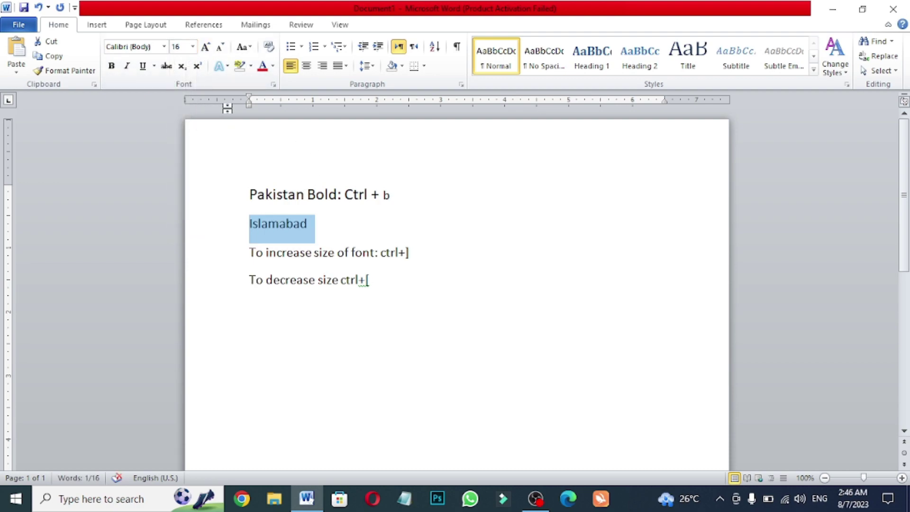
Delete all four lines of text from the document.
{"action": "left_click", "coordinate": [309, 223]}
{"action": "left_click_drag", "start_coordinate": [408, 253], "coordinate": [236, 181]}
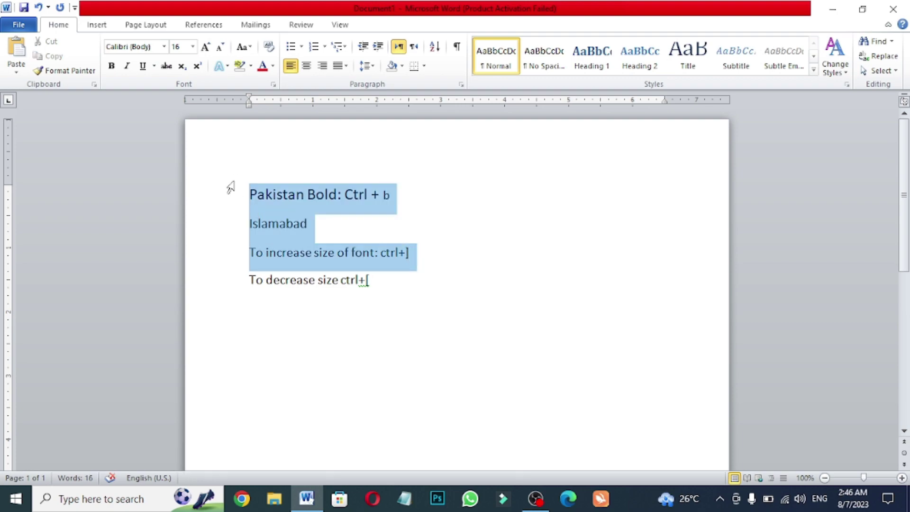
{"action": "left_click", "coordinate": [377, 280]}
{"action": "left_click_drag", "start_coordinate": [378, 280], "coordinate": [231, 183]}
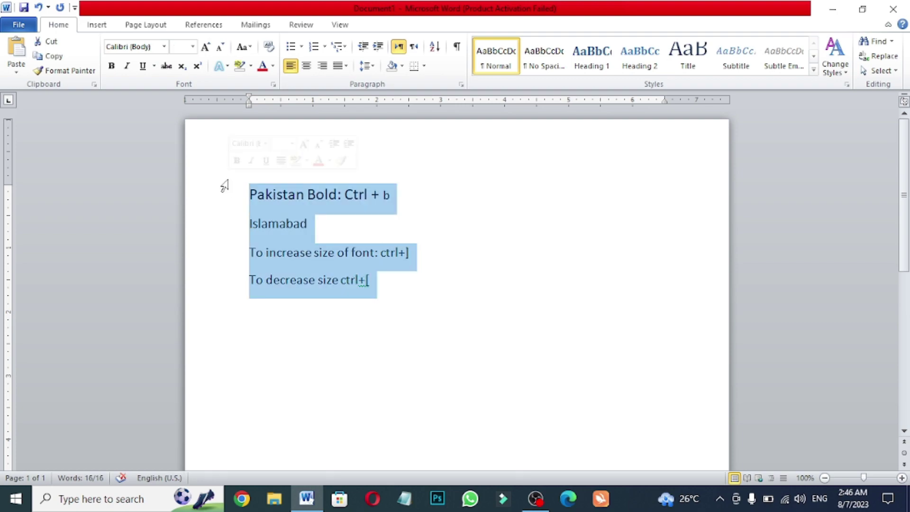
{"action": "key", "text": "Delete"}
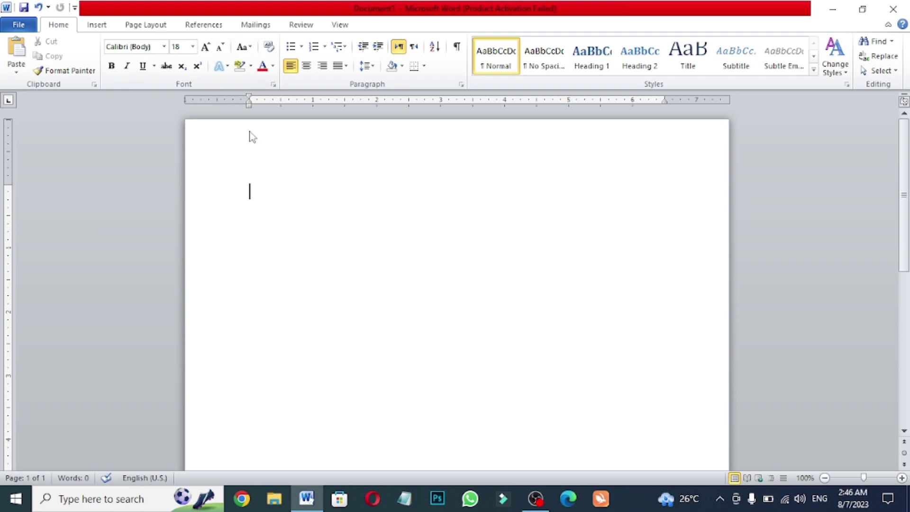
Write "Old price: 450" on the first line of the empty document.
{"action": "type", "text": "sla"}
{"action": "key", "text": "BackSpace"}
{"action": "key", "text": "BackSpace"}
{"action": "type", "text": "old pri"}
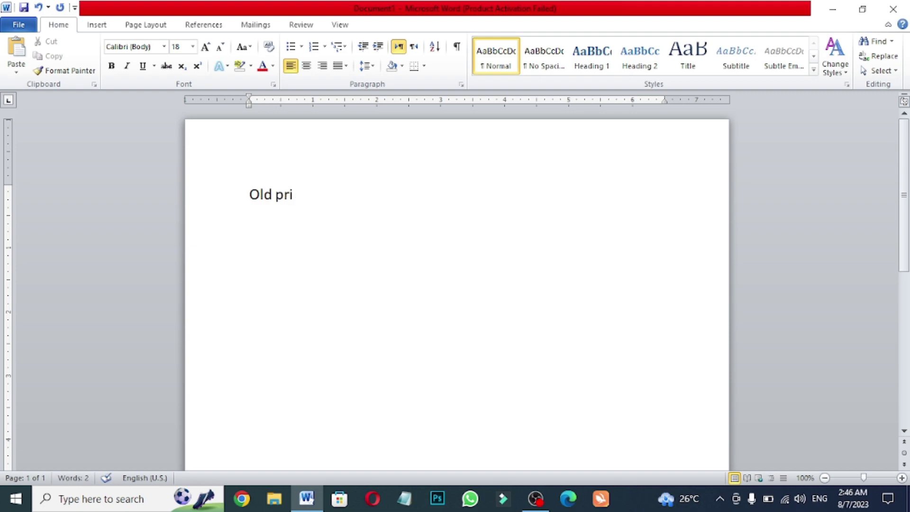
{"action": "type", "text": "ce: 450"}
Apply strikethrough to the line "Old price: 450".
{"action": "left_click_drag", "start_coordinate": [355, 195], "coordinate": [248, 194]}
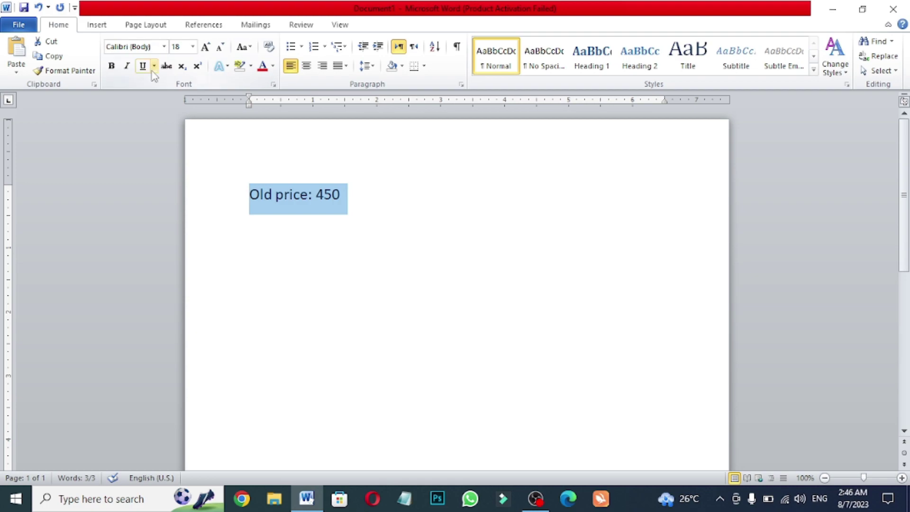
{"action": "left_click", "coordinate": [166, 66]}
{"action": "left_click", "coordinate": [327, 228]}
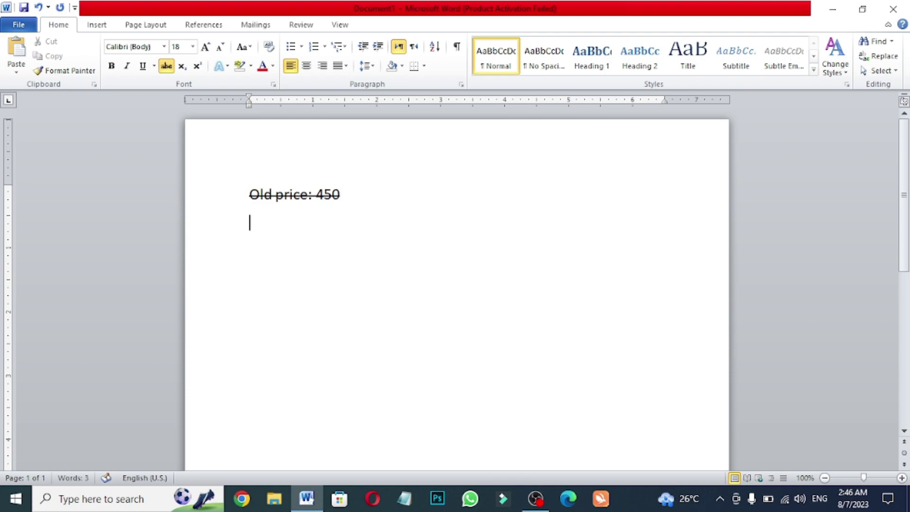
Add the line "New price: 400" without strikethrough below the old price line.
{"action": "key", "text": "Return"}
{"action": "type", "text": "new"}
{"action": "left_click", "coordinate": [166, 66]}
{"action": "type", "text": "ner"}
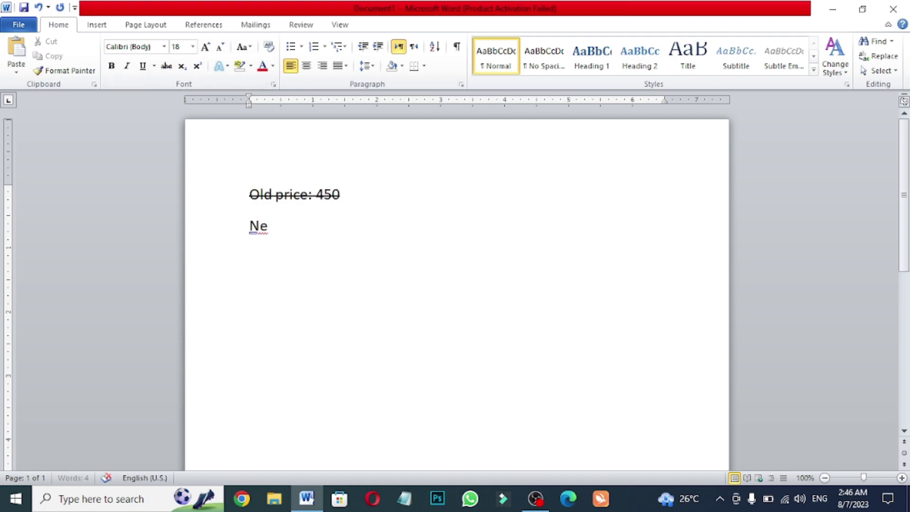
{"action": "type", "text": "w price"}
{"action": "left_click", "coordinate": [316, 195]}
{"action": "type", "text": ";"}
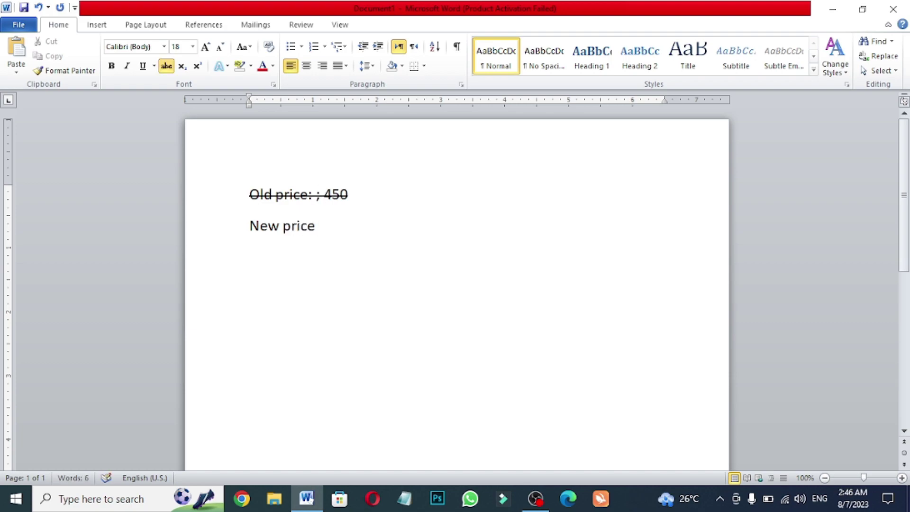
{"action": "key", "text": "BackSpace"}
{"action": "key", "text": "BackSpace"}
{"action": "type", "text": ":"}
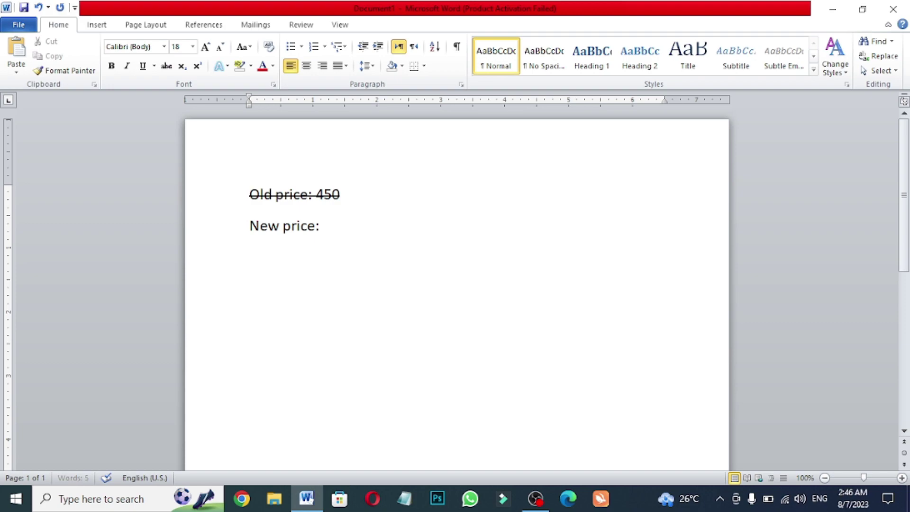
{"action": "type", "text": " 400"}
Apply a red text-effect outline to the line "New price: 400".
{"action": "left_click", "coordinate": [194, 227]}
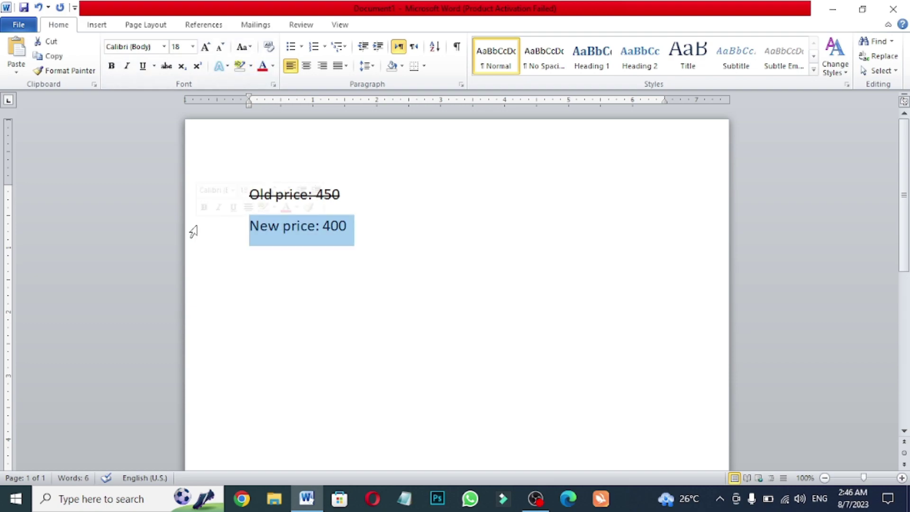
{"action": "left_click", "coordinate": [250, 66]}
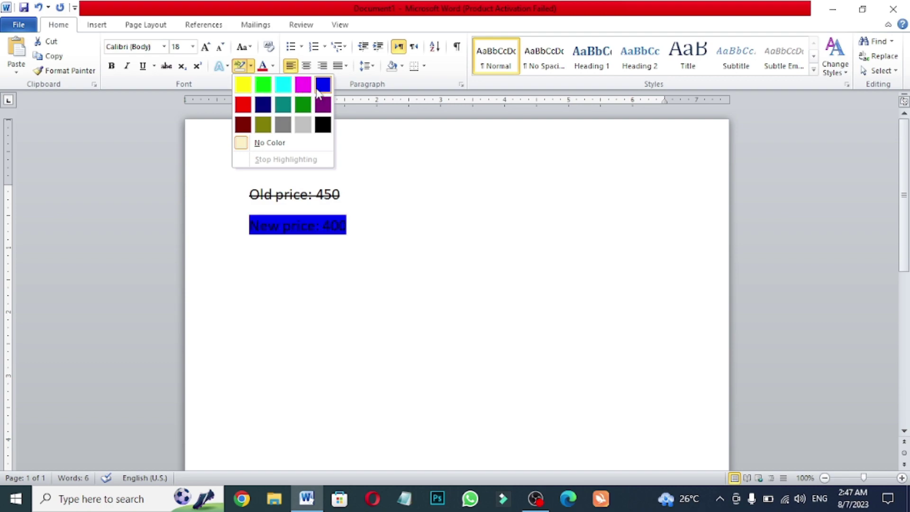
{"action": "left_click", "coordinate": [401, 149]}
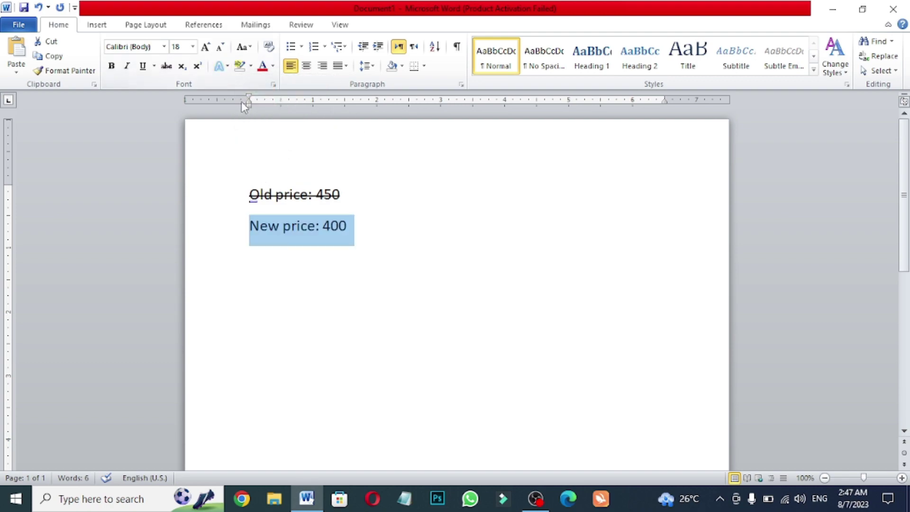
{"action": "left_click", "coordinate": [226, 67]}
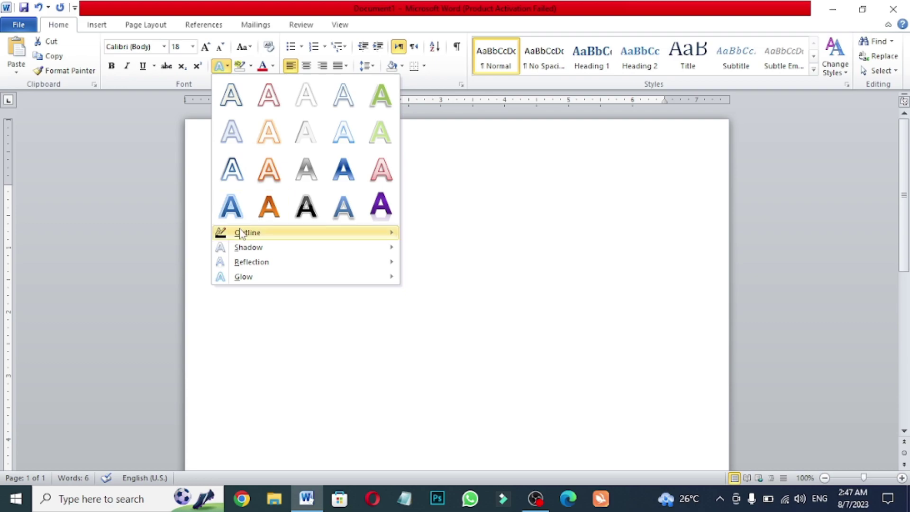
{"action": "mouse_move", "coordinate": [243, 233]}
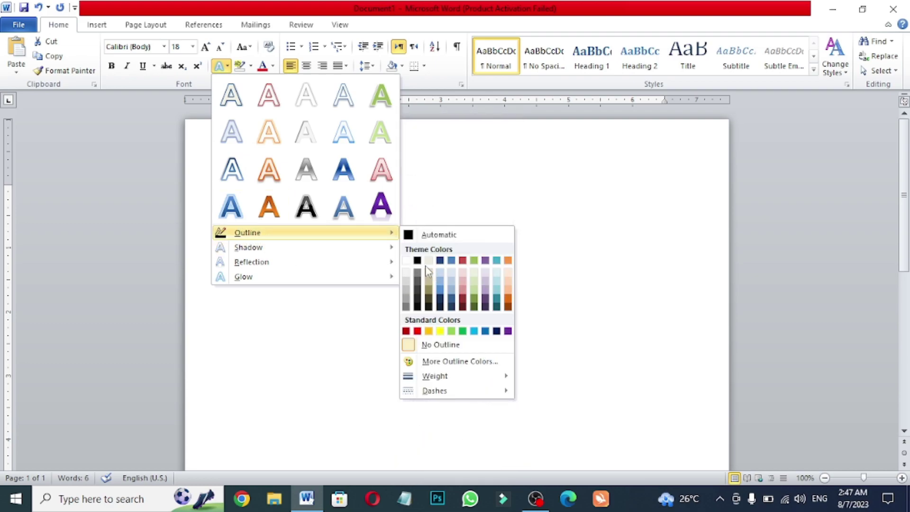
{"action": "left_click", "coordinate": [417, 330]}
{"action": "left_click", "coordinate": [324, 278]}
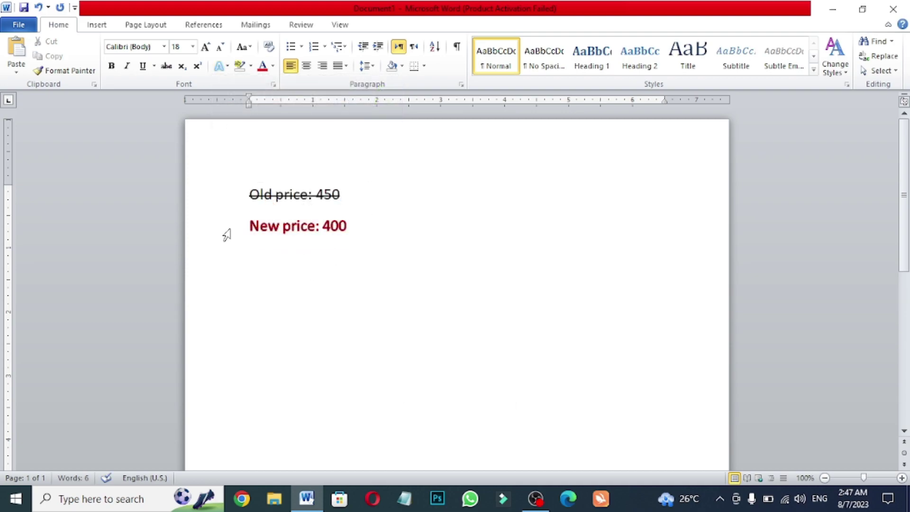
Set the text highlight of the line "New price: 400" to No Color.
{"action": "left_click_drag", "start_coordinate": [250, 226], "coordinate": [356, 227]}
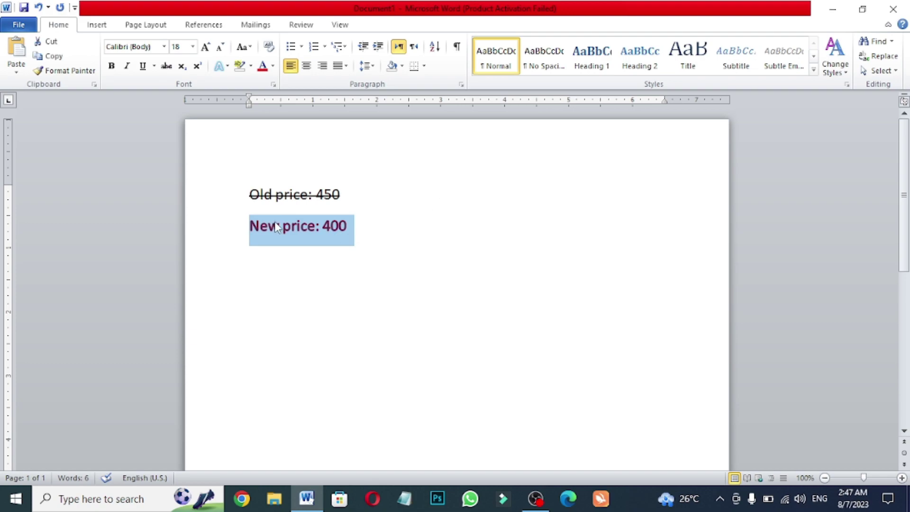
{"action": "left_click", "coordinate": [272, 66]}
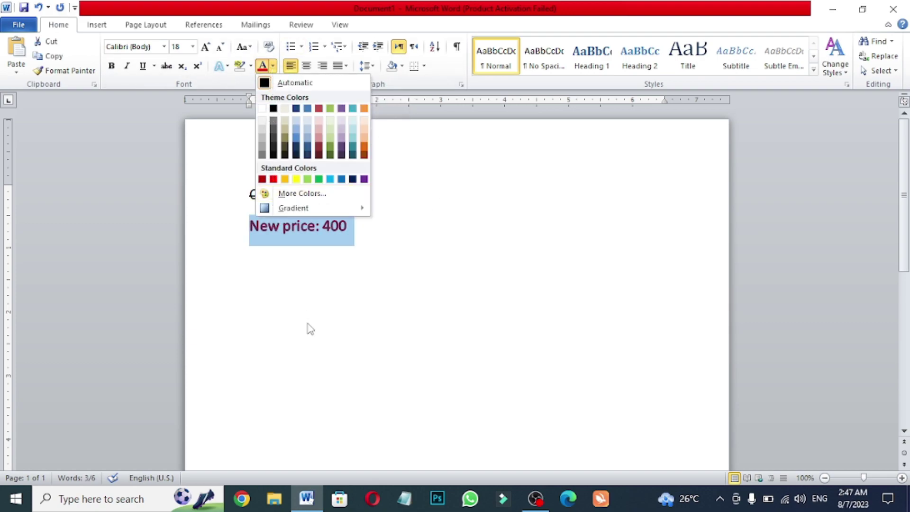
{"action": "key", "text": "Escape"}
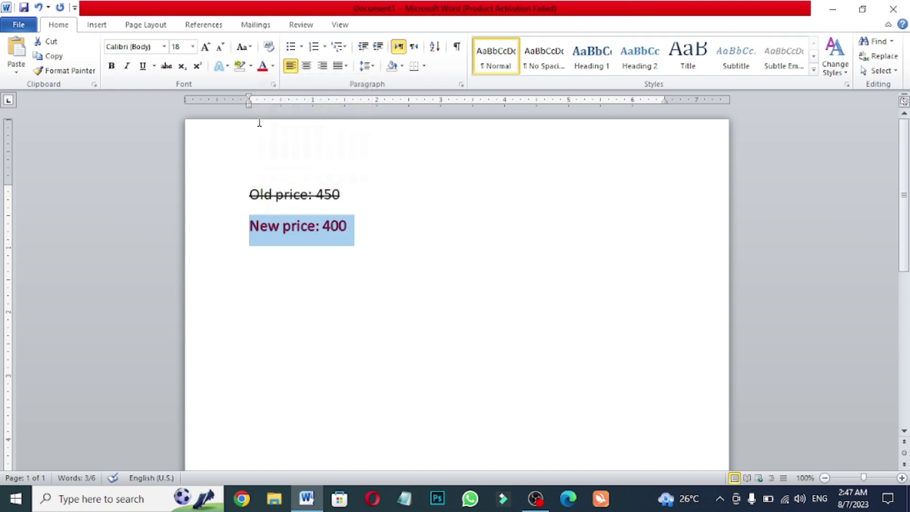
{"action": "left_click", "coordinate": [250, 66]}
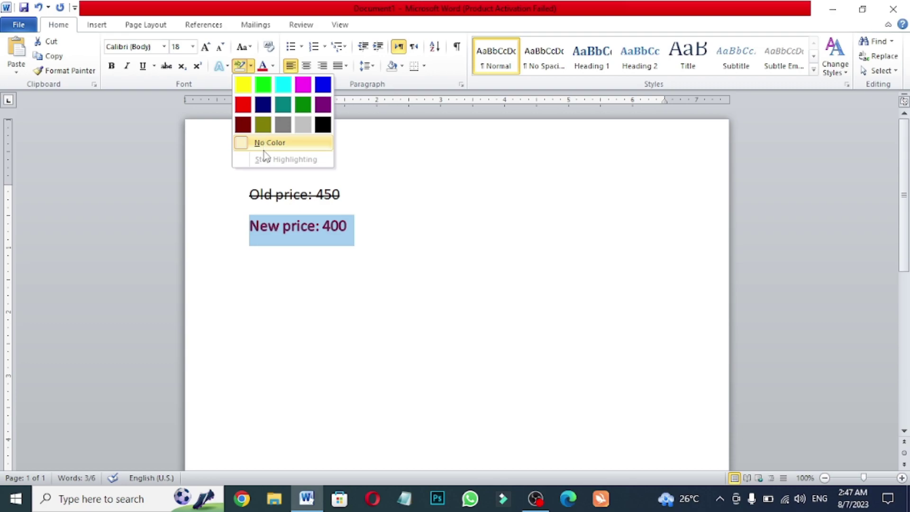
{"action": "left_click", "coordinate": [243, 144]}
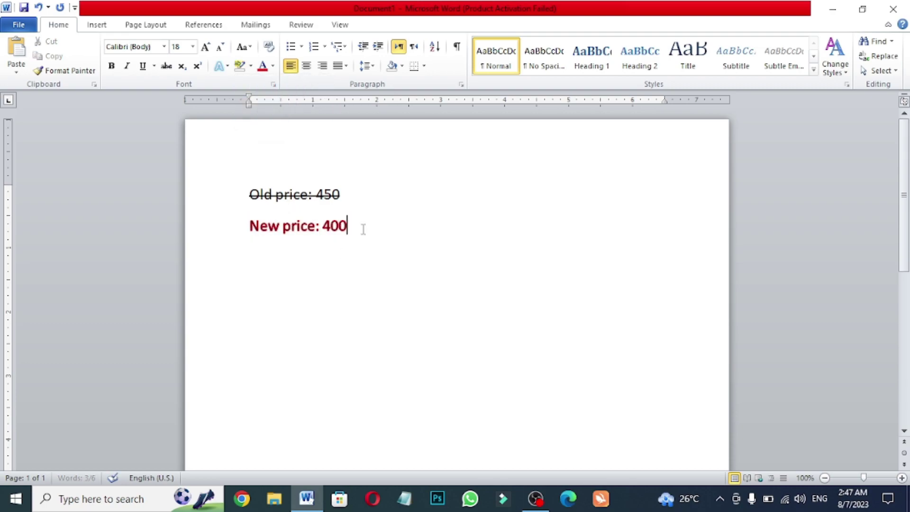
Highlight the line "New price: 400" in yellow.
{"action": "left_click_drag", "start_coordinate": [368, 248], "coordinate": [248, 223]}
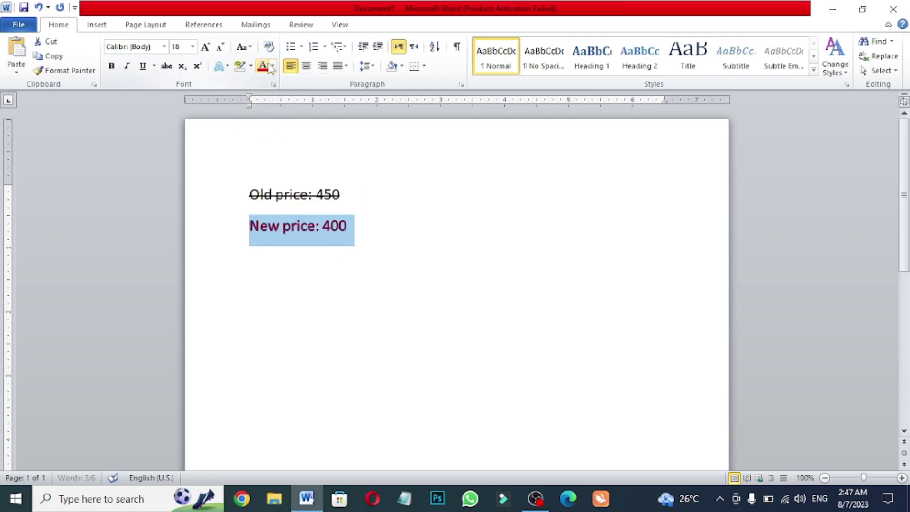
{"action": "left_click", "coordinate": [251, 66]}
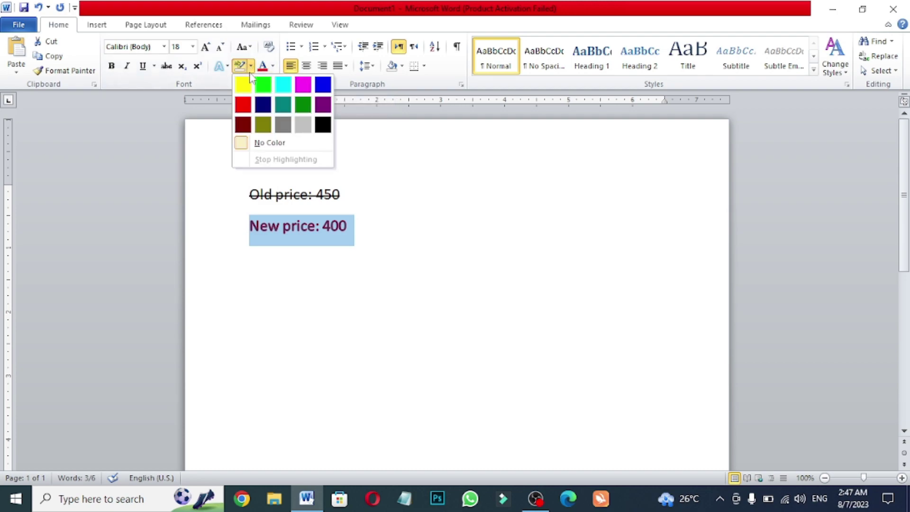
{"action": "left_click", "coordinate": [242, 84]}
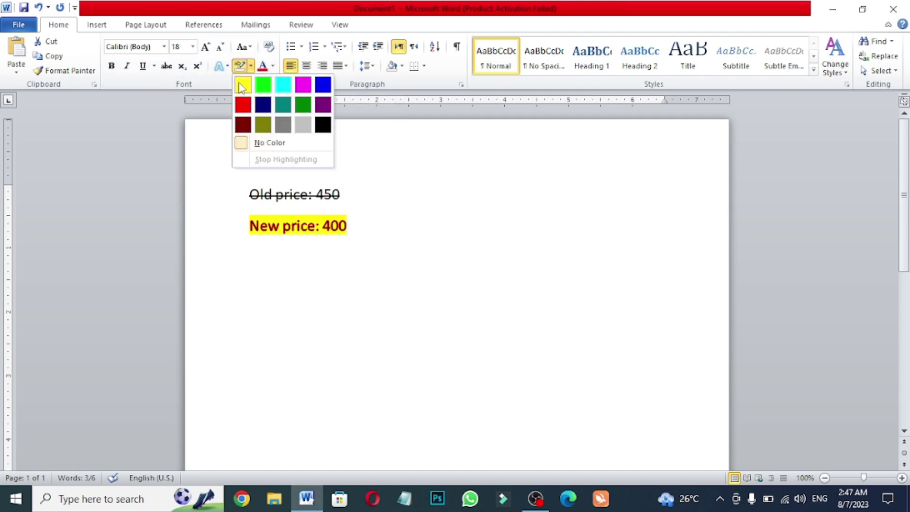
Remove the yellow highlight from the line "New price: 400" by setting it to No Color.
{"action": "left_click_drag", "start_coordinate": [250, 227], "coordinate": [388, 235]}
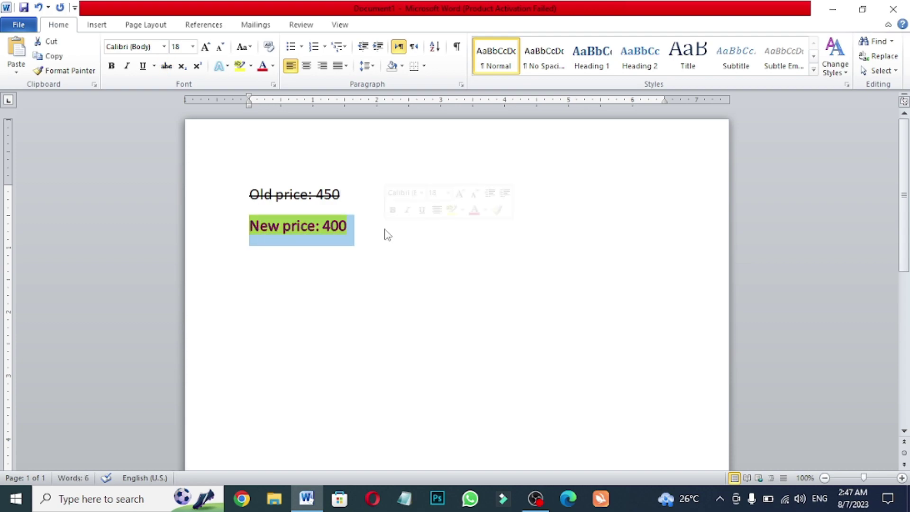
{"action": "left_click", "coordinate": [250, 66]}
{"action": "left_click", "coordinate": [247, 142]}
Remove the red text-effect outline from the line "New price: 400" with No Outline.
{"action": "left_click_drag", "start_coordinate": [371, 216], "coordinate": [246, 227]}
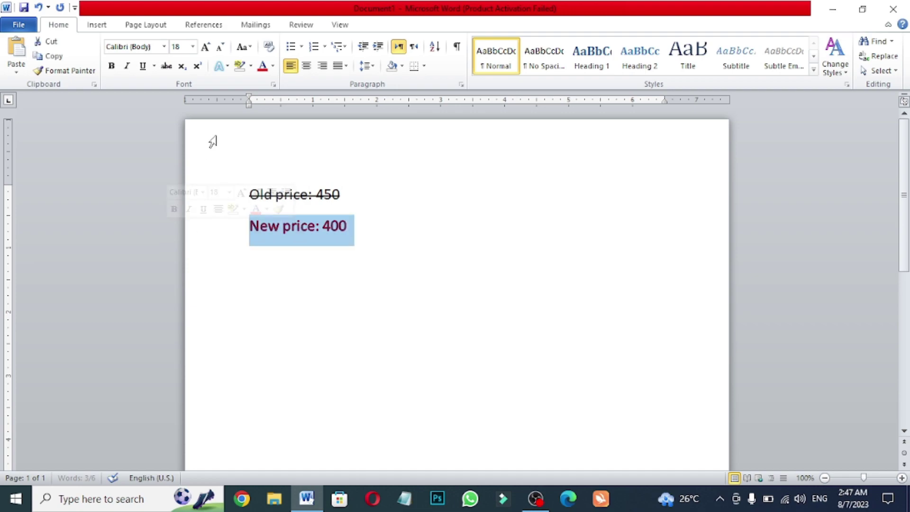
{"action": "left_click", "coordinate": [273, 67]}
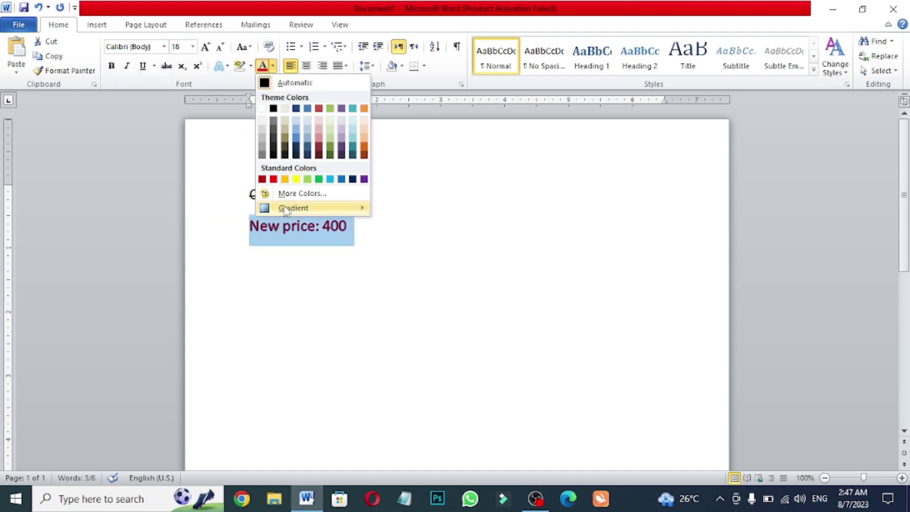
{"action": "key", "text": "Escape"}
{"action": "left_click", "coordinate": [228, 69]}
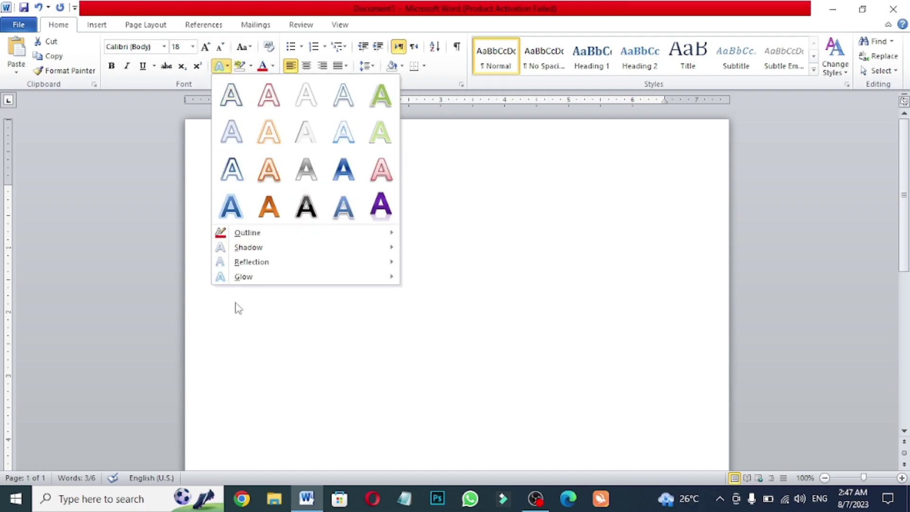
{"action": "mouse_move", "coordinate": [395, 237]}
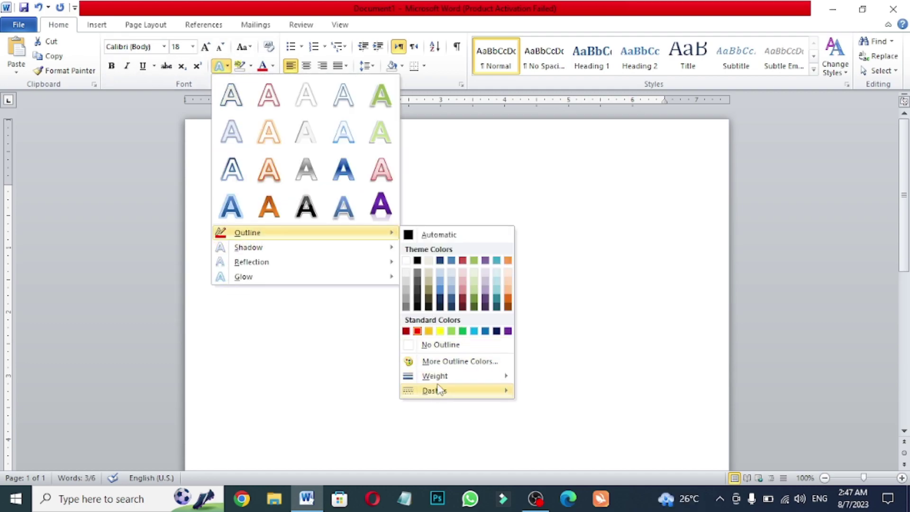
{"action": "left_click", "coordinate": [428, 348]}
{"action": "left_click", "coordinate": [427, 334]}
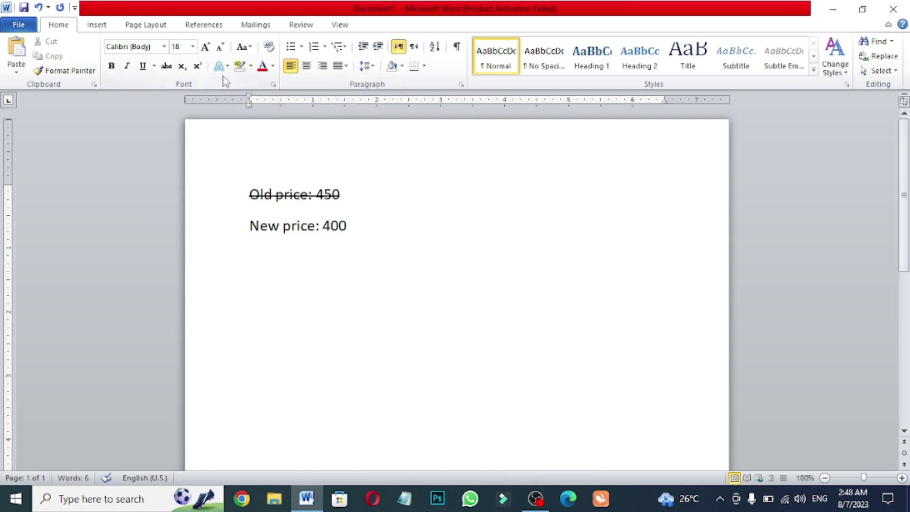
Apply the first outer shadow preset of the third row to the line "New price: 400".
{"action": "left_click_drag", "start_coordinate": [250, 232], "coordinate": [388, 236]}
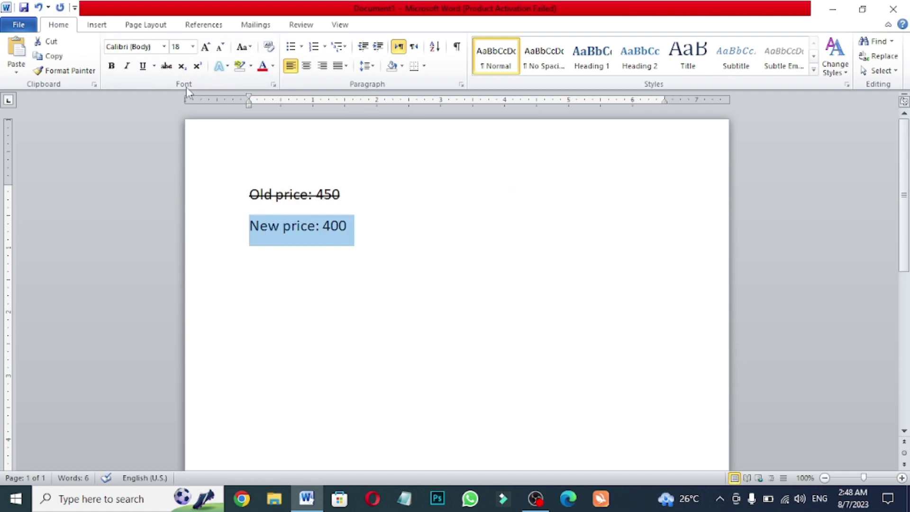
{"action": "left_click", "coordinate": [221, 66]}
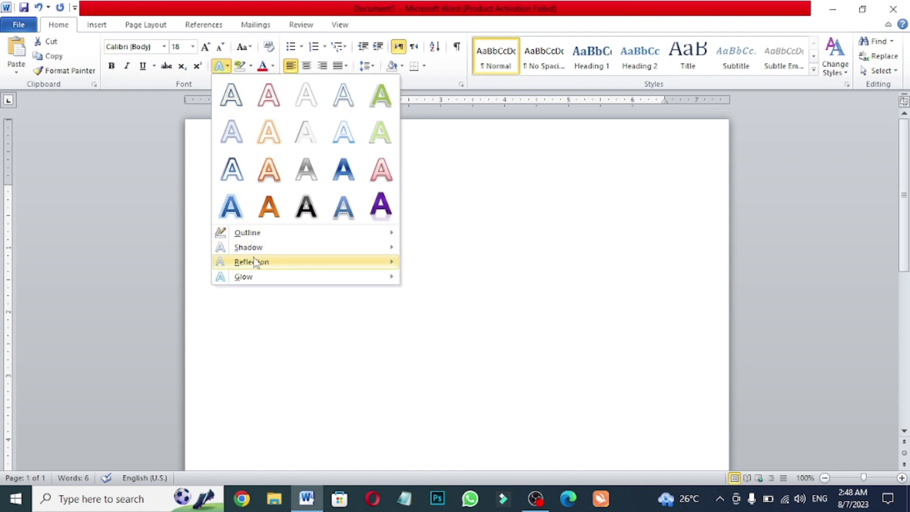
{"action": "mouse_move", "coordinate": [251, 247]}
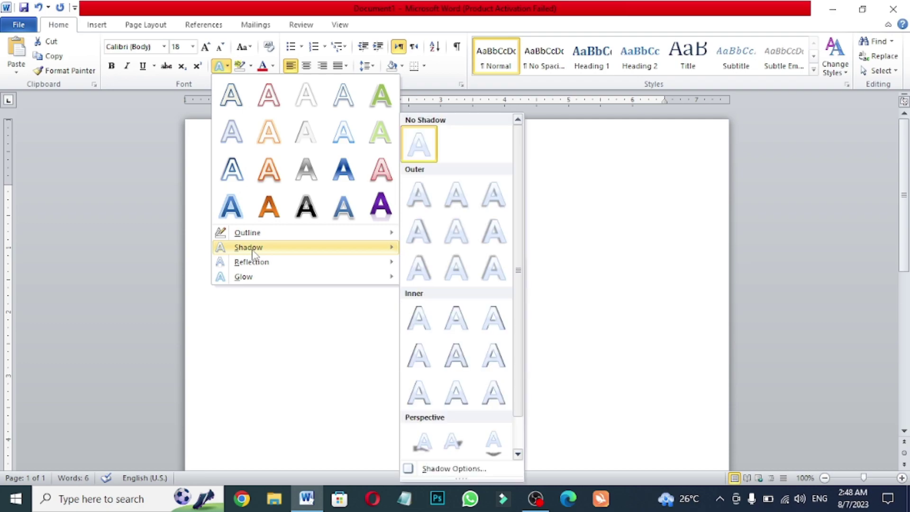
{"action": "left_click", "coordinate": [425, 269]}
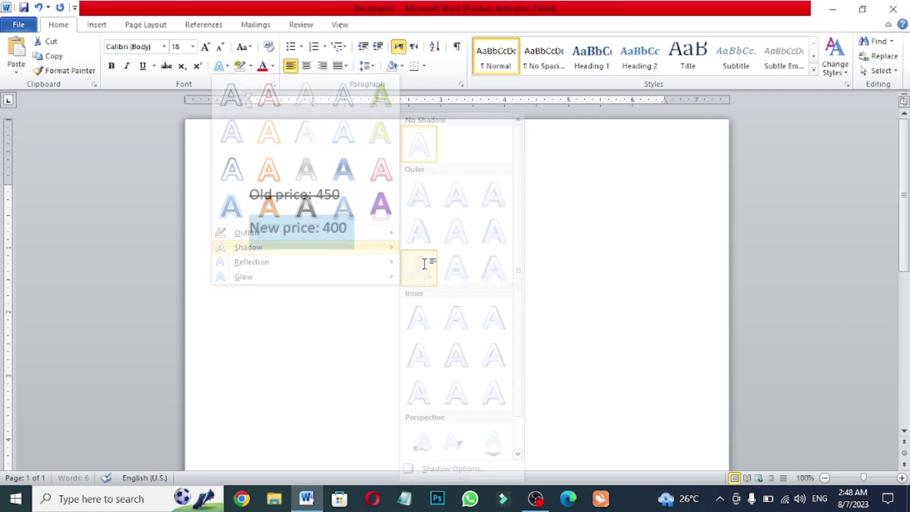
{"action": "left_click", "coordinate": [360, 264]}
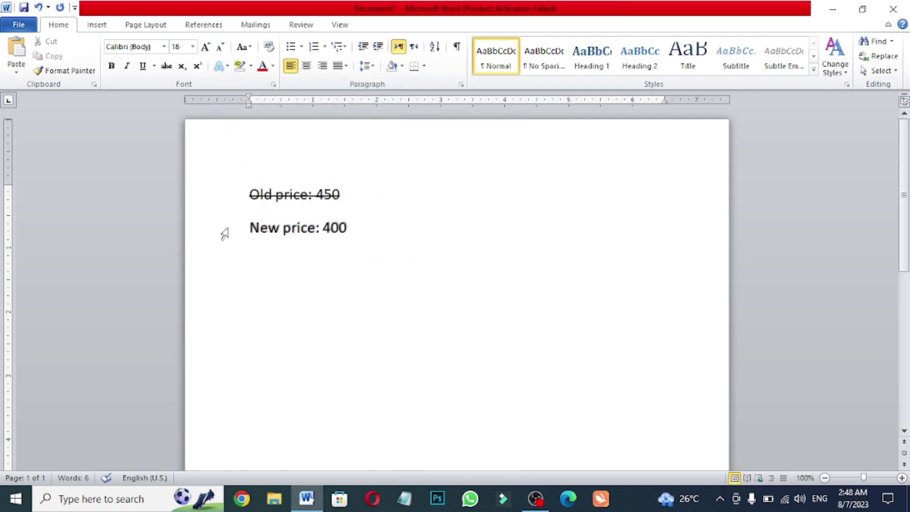
Set the shadow text effect of the line "New price: 400" to No Shadow.
{"action": "left_click_drag", "start_coordinate": [257, 227], "coordinate": [355, 245]}
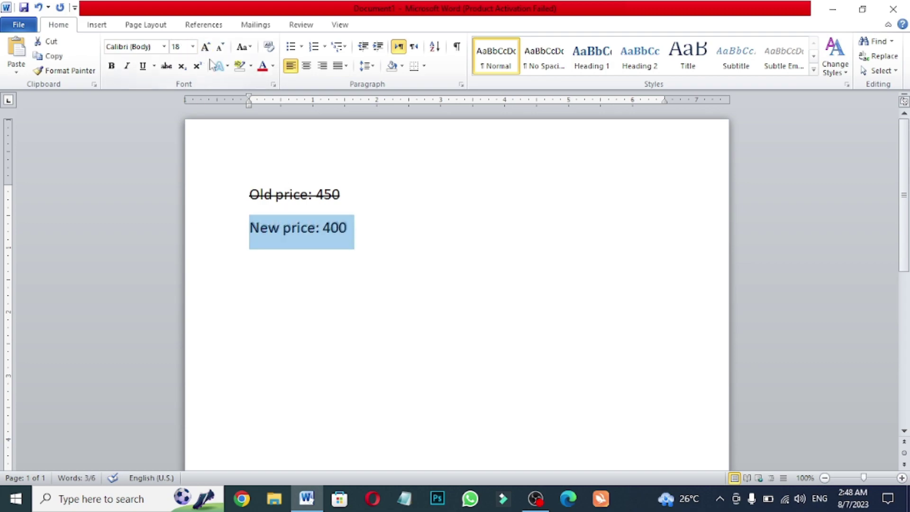
{"action": "left_click", "coordinate": [228, 67]}
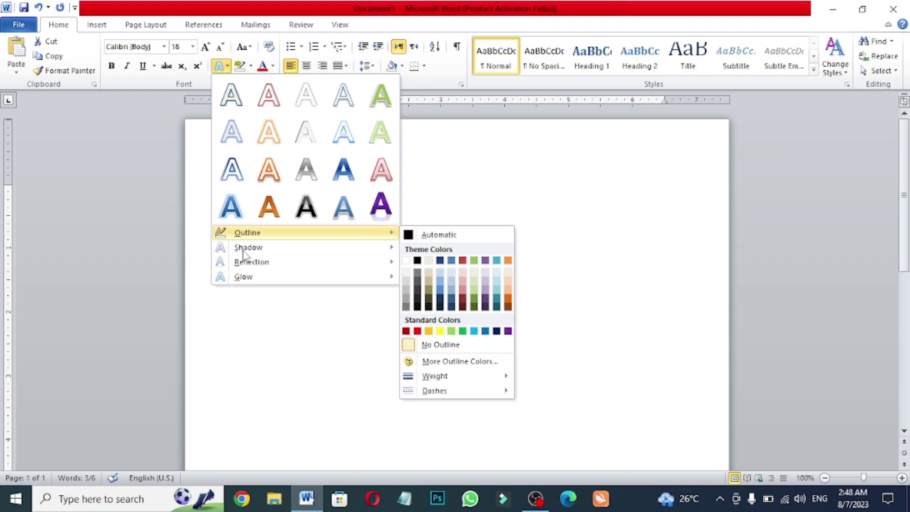
{"action": "mouse_move", "coordinate": [319, 250]}
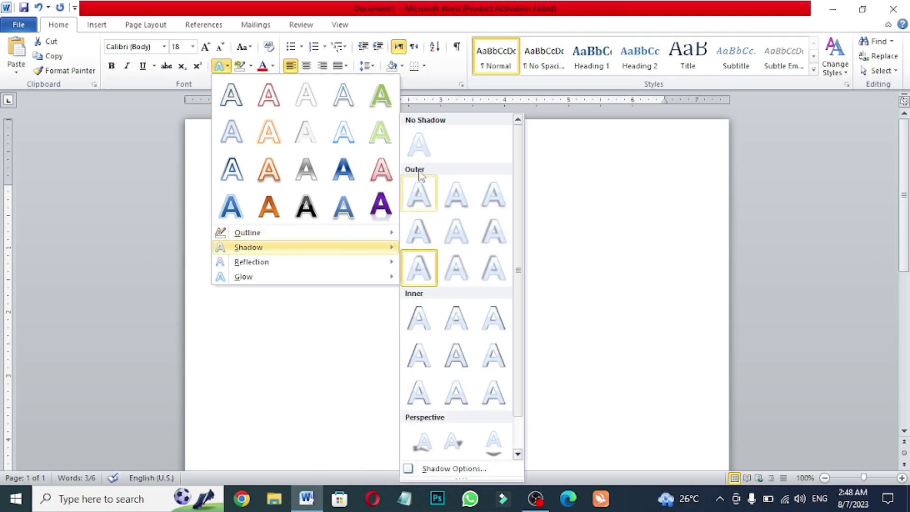
{"action": "left_click", "coordinate": [419, 150]}
{"action": "left_click", "coordinate": [425, 237]}
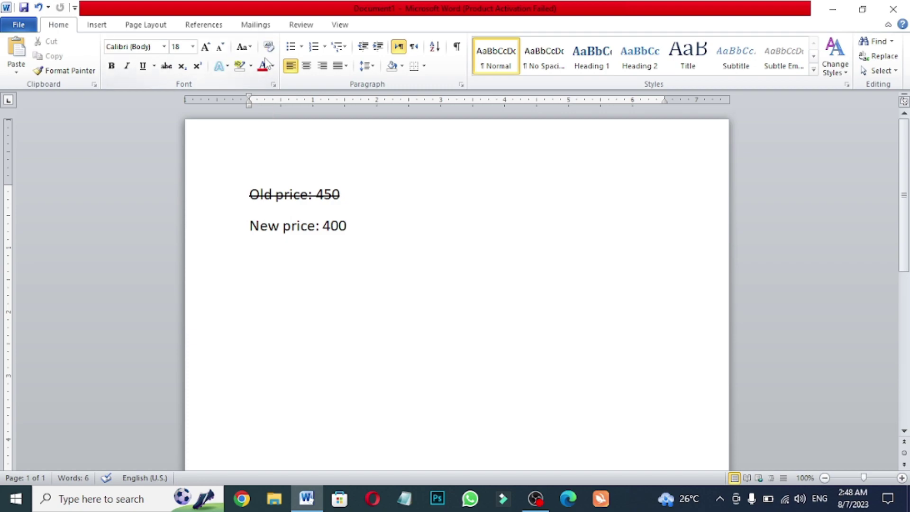
Preview the standard green font color on the line "New price: 400" without applying it.
{"action": "left_click_drag", "start_coordinate": [334, 226], "coordinate": [353, 227]}
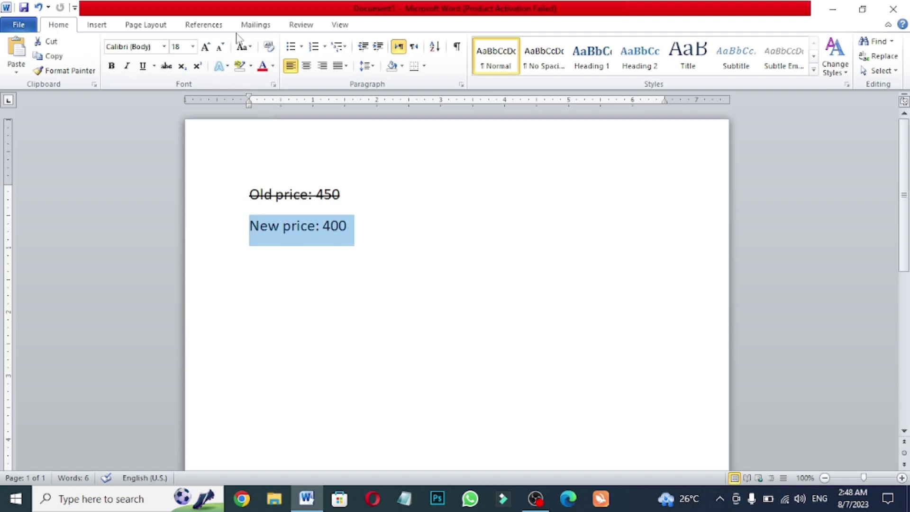
{"action": "left_click", "coordinate": [274, 66]}
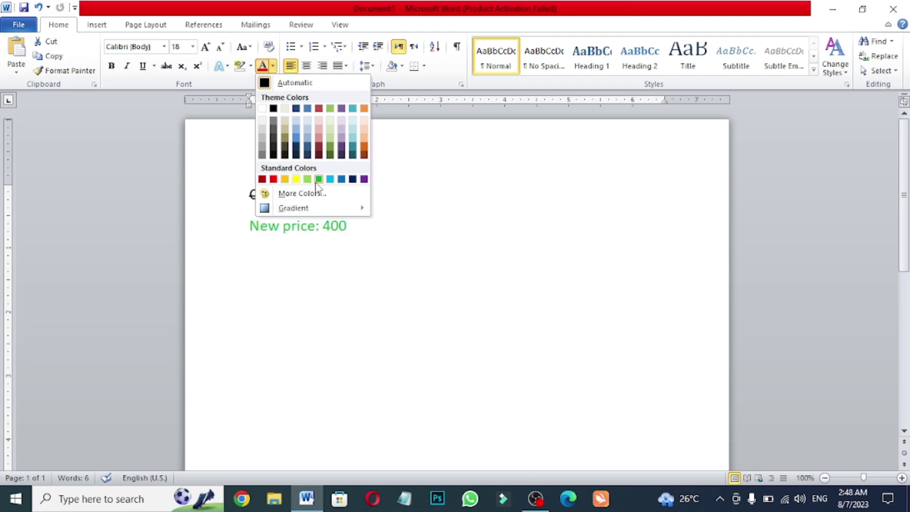
{"action": "left_click", "coordinate": [459, 212]}
Delete both price lines and turn off strikethrough for new text.
{"action": "left_click_drag", "start_coordinate": [249, 192], "coordinate": [358, 229]}
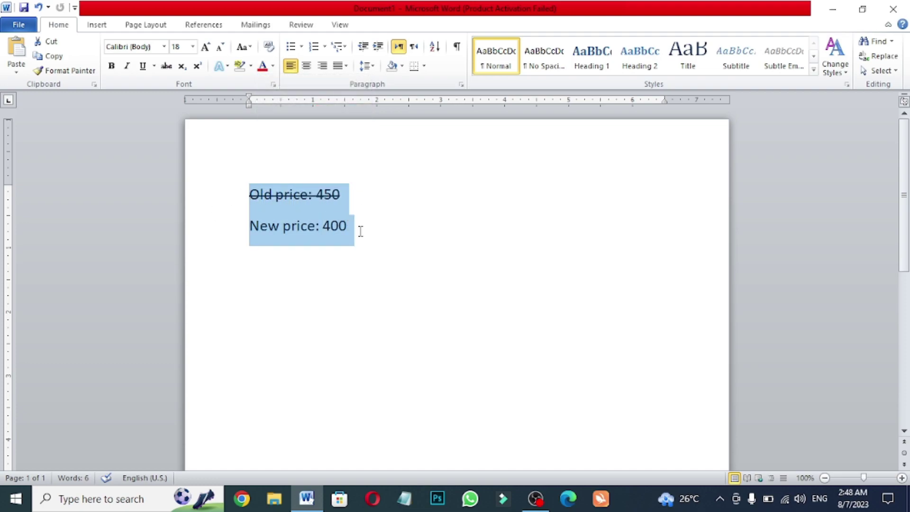
{"action": "key", "text": "Delete"}
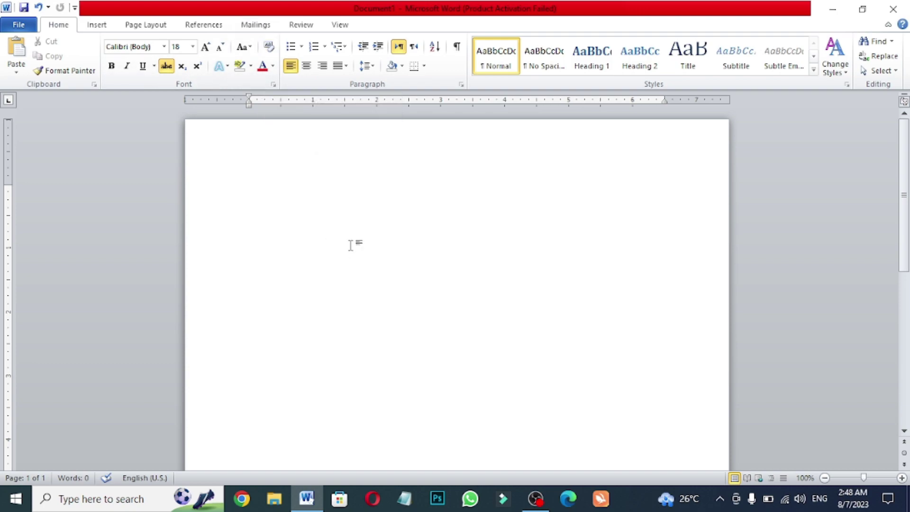
{"action": "type", "text": "as"}
{"action": "key", "text": "BackSpace"}
{"action": "key", "text": "BackSpace"}
{"action": "left_click", "coordinate": [170, 70]}
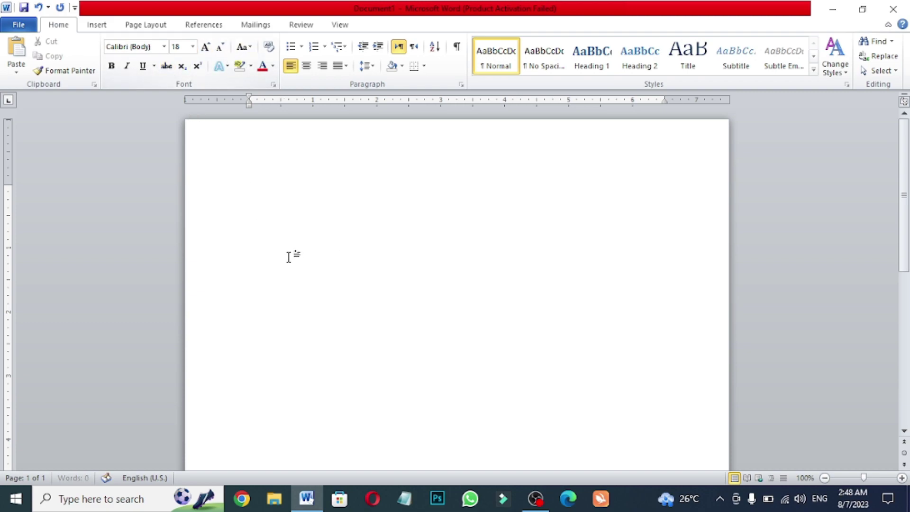
Write three separate lines reading "A boy", "A man" and "A woman".
{"action": "type", "text": "a b"}
{"action": "type", "text": "oy"}
{"action": "type", "text": "a"}
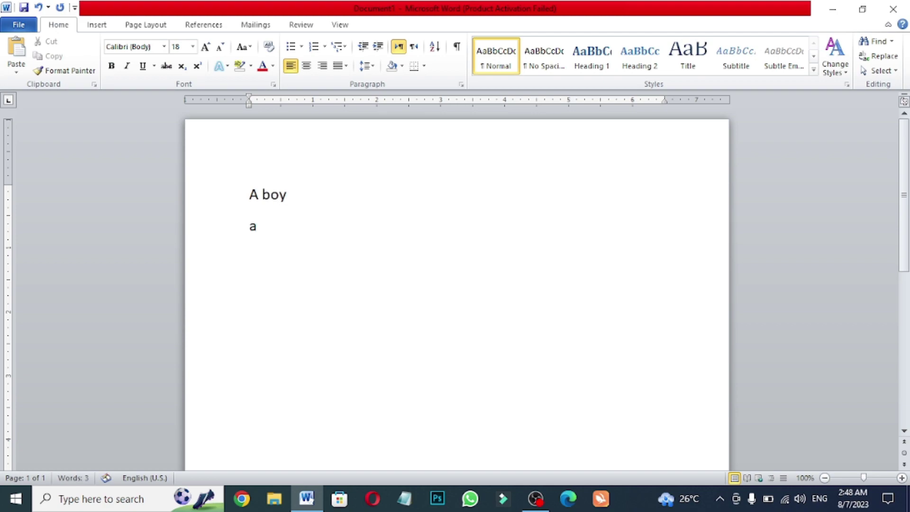
{"action": "type", "text": " manwoman"}
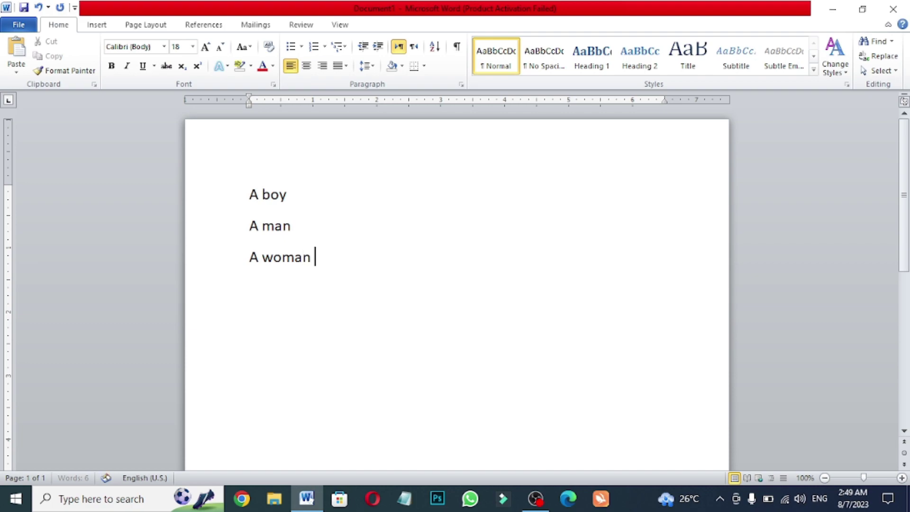
Extend the first line to read "A boy works hard".
{"action": "mouse_move", "coordinate": [255, 203]}
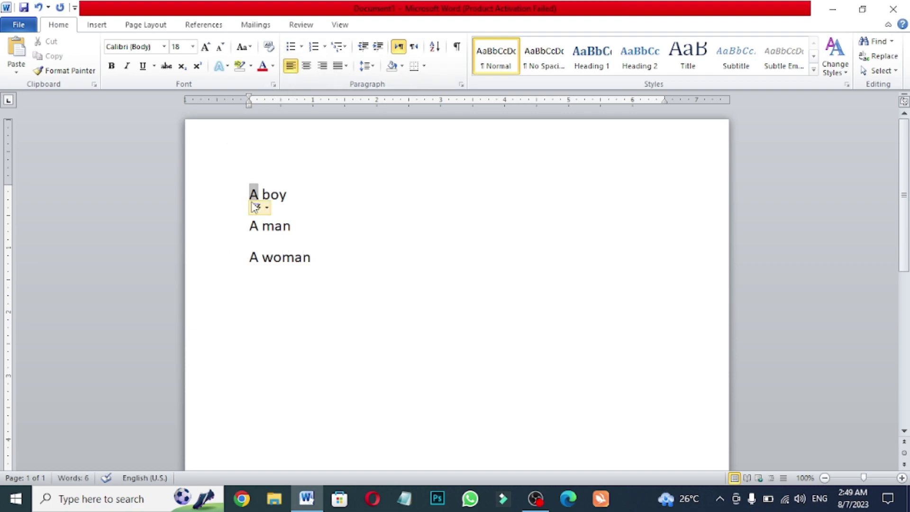
{"action": "left_click", "coordinate": [293, 198]}
{"action": "type", "text": "b"}
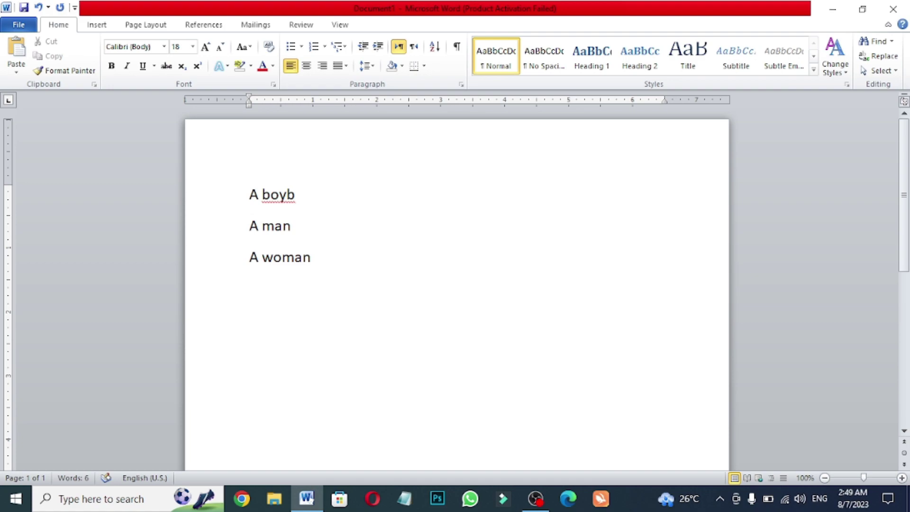
{"action": "key", "text": "BackSpace"}
{"action": "type", "text": "work"}
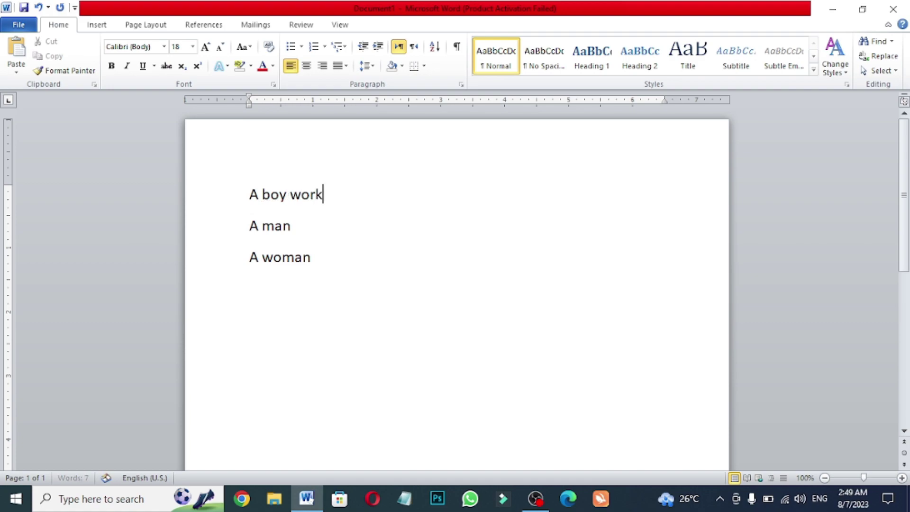
{"action": "type", "text": "s hard"}
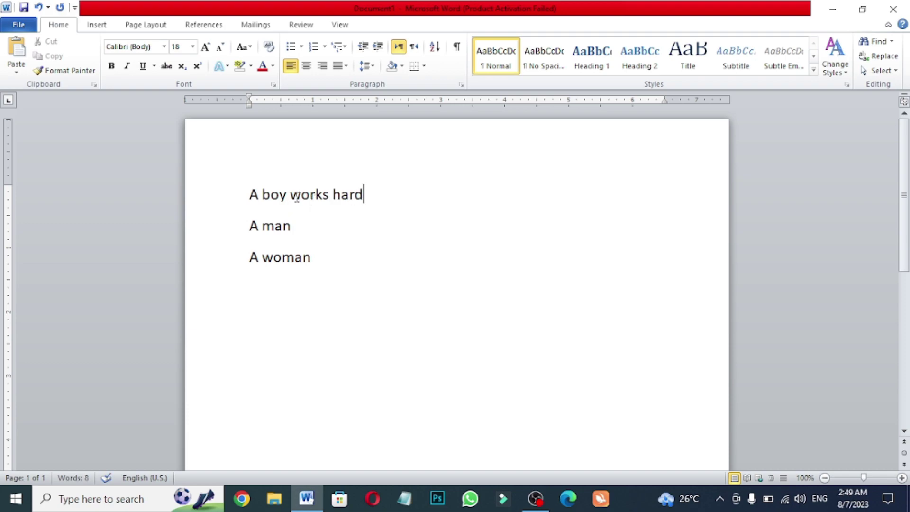
Copy "works hard" from the first line to the ends of the "A man" and "A woman" lines.
{"action": "left_click_drag", "start_coordinate": [297, 198], "coordinate": [364, 195]}
{"action": "right_click", "coordinate": [356, 196]}
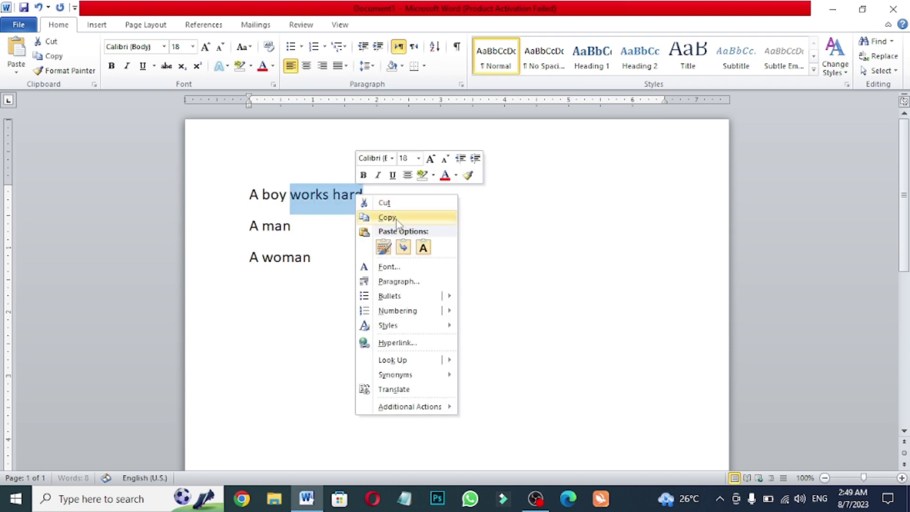
{"action": "left_click", "coordinate": [396, 219]}
{"action": "left_click", "coordinate": [329, 234]}
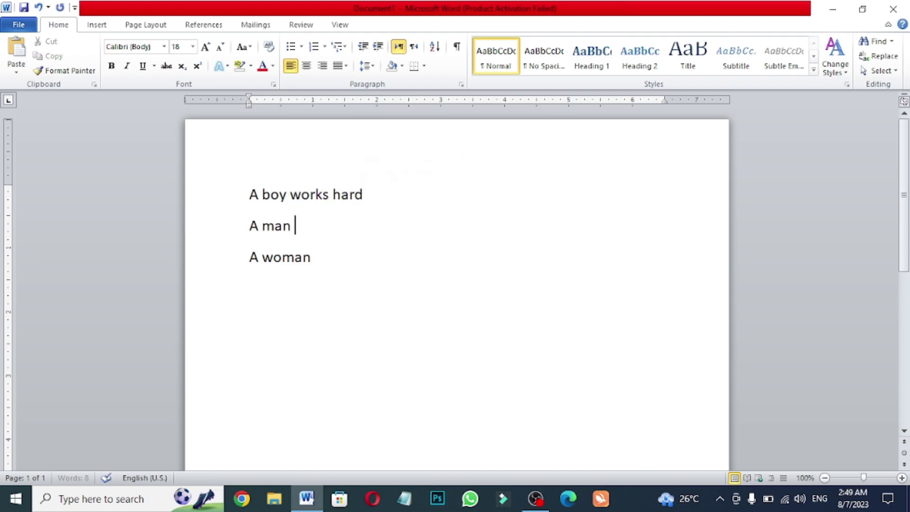
{"action": "key", "text": "ctrl+v"}
{"action": "left_click", "coordinate": [326, 256]}
{"action": "key", "text": "ctrl+v"}
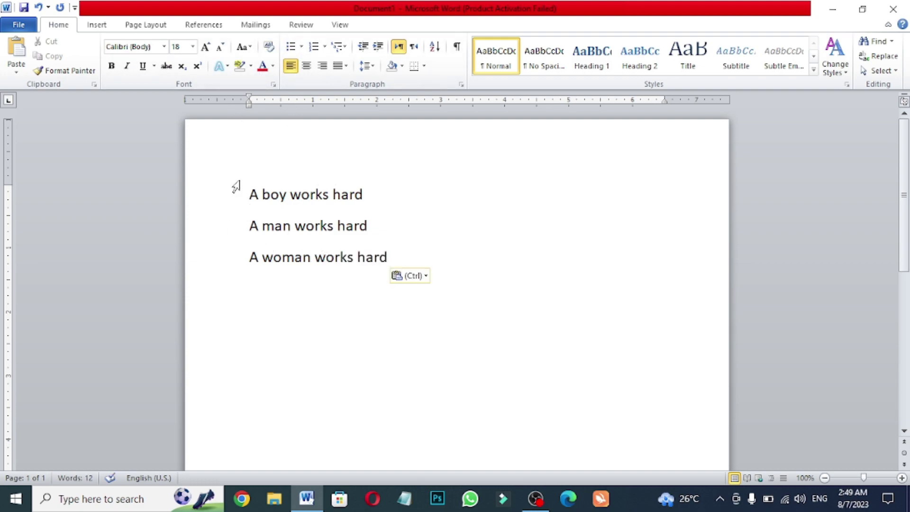
Clear all formatting from the three "works hard" lines.
{"action": "left_click_drag", "start_coordinate": [250, 194], "coordinate": [397, 274]}
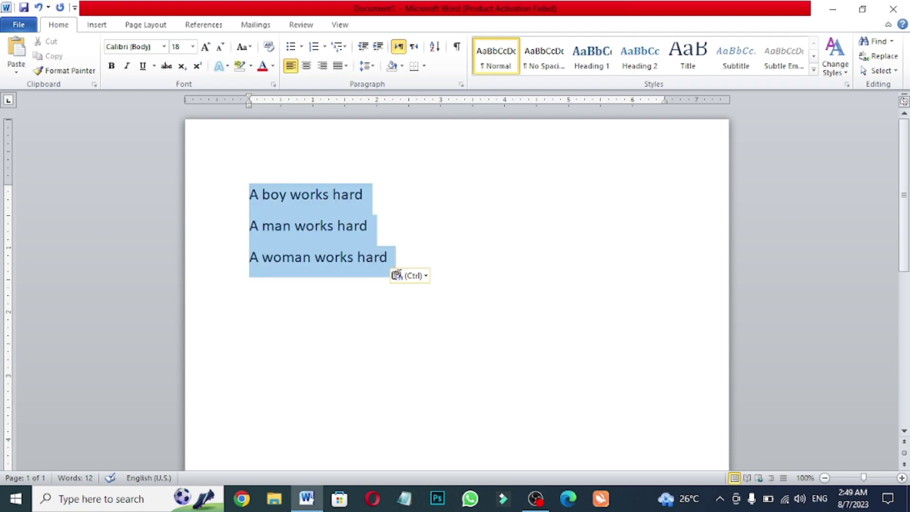
{"action": "left_click", "coordinate": [268, 47]}
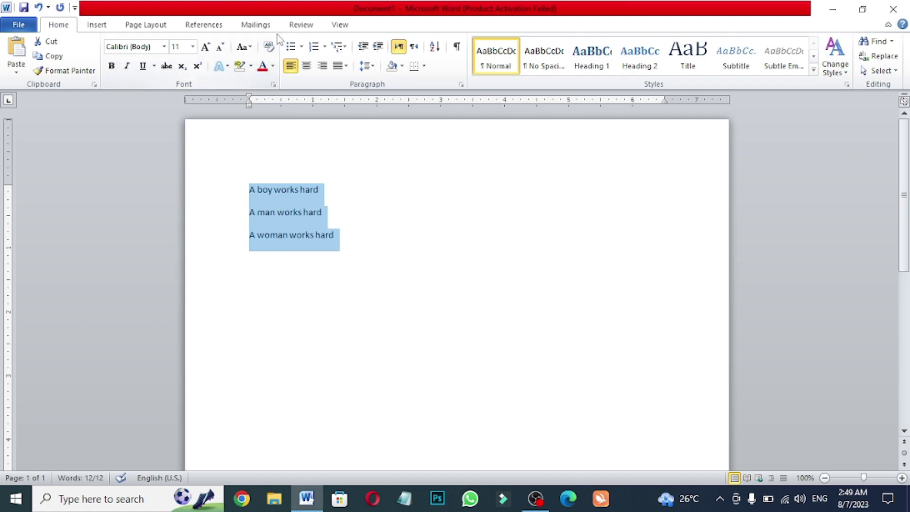
{"action": "right_click", "coordinate": [274, 50]}
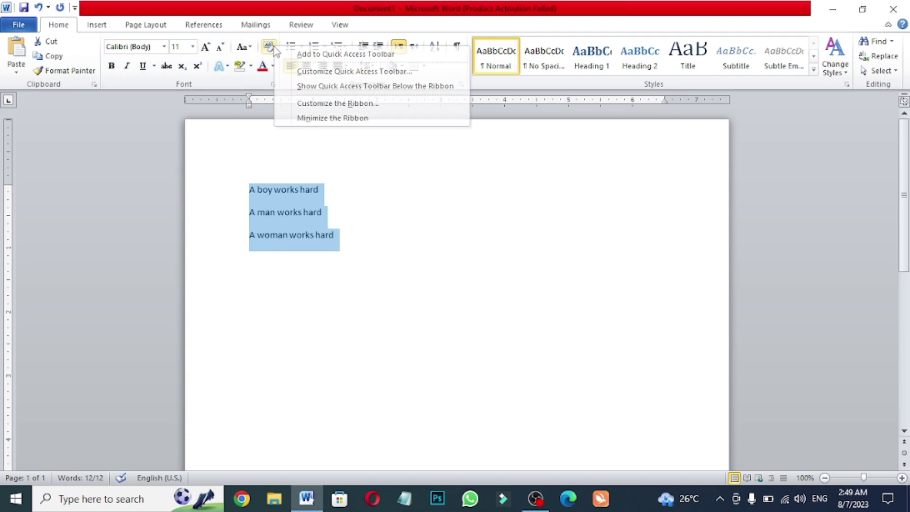
Reapply Clear Formatting to all three "works hard" lines.
{"action": "key", "text": "Escape"}
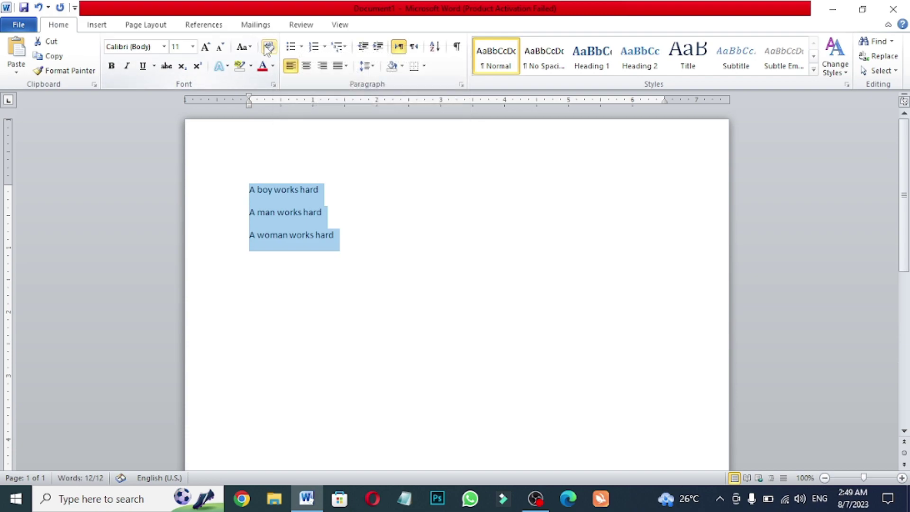
{"action": "left_click", "coordinate": [329, 241]}
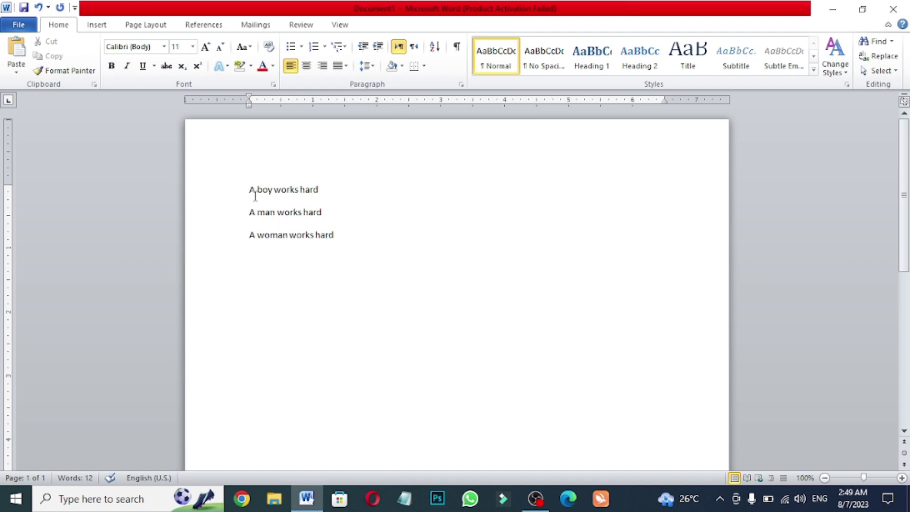
{"action": "key", "text": "ctrl+a"}
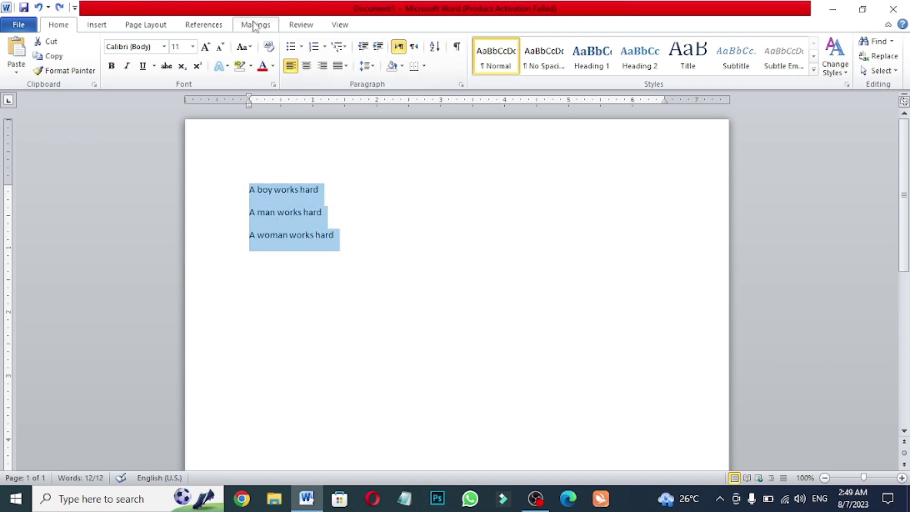
{"action": "left_click", "coordinate": [268, 47]}
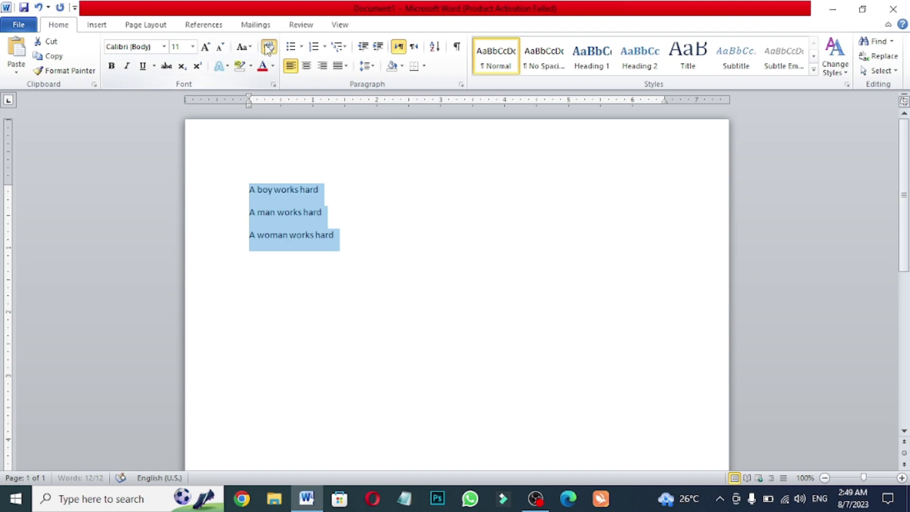
{"action": "right_click", "coordinate": [269, 48]}
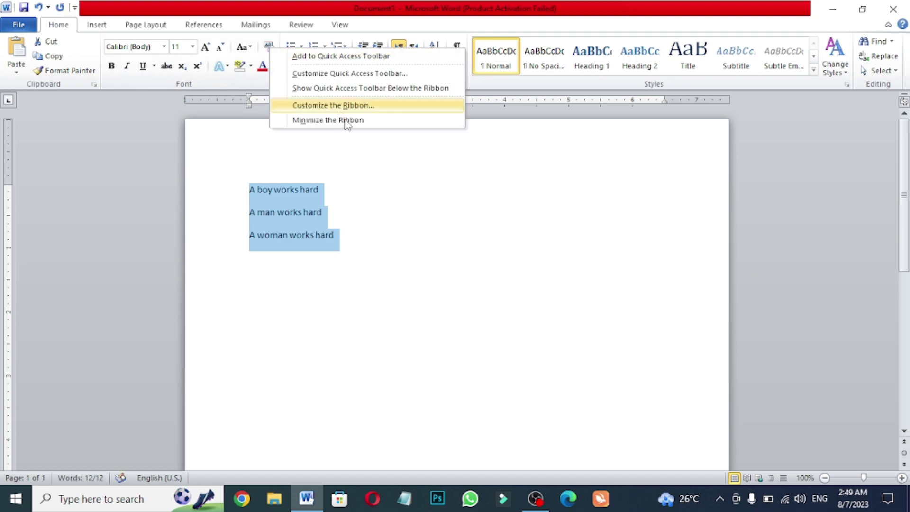
{"action": "key", "text": "Escape"}
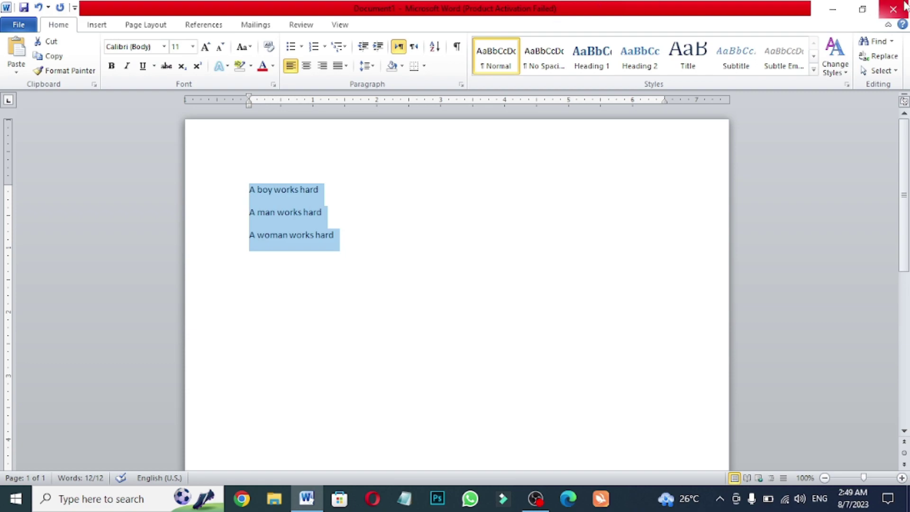
Copy the three "works hard" lines and close the document without saving the changes.
{"action": "right_click", "coordinate": [301, 198]}
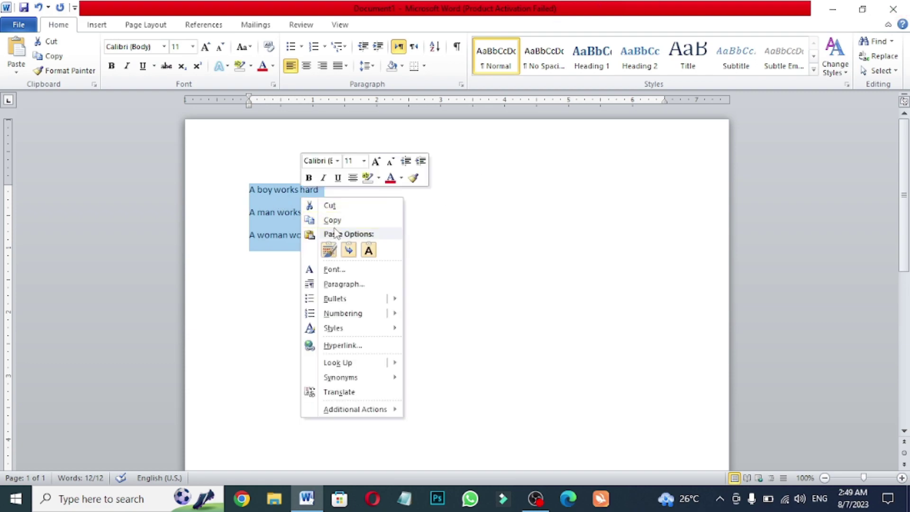
{"action": "left_click", "coordinate": [335, 223]}
{"action": "right_click", "coordinate": [289, 198]}
{"action": "left_click", "coordinate": [323, 222]}
{"action": "left_click", "coordinate": [893, 9]}
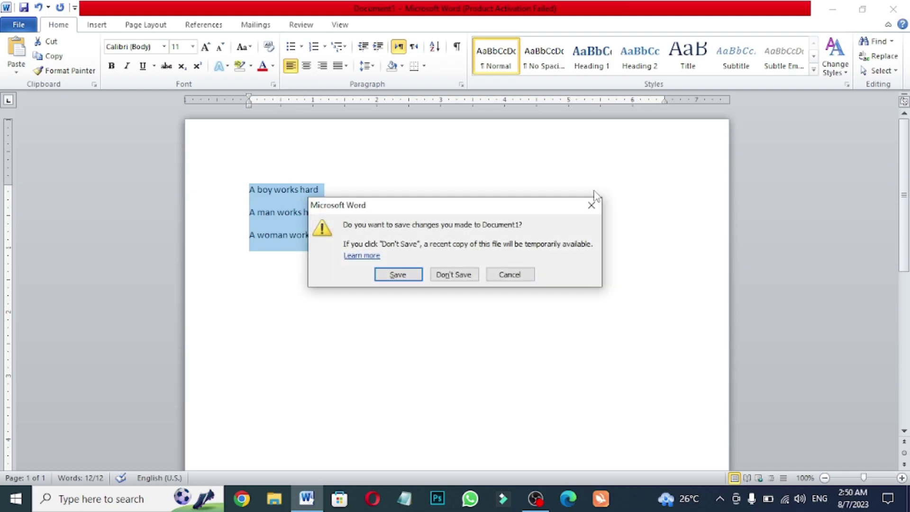
{"action": "left_click", "coordinate": [454, 275]}
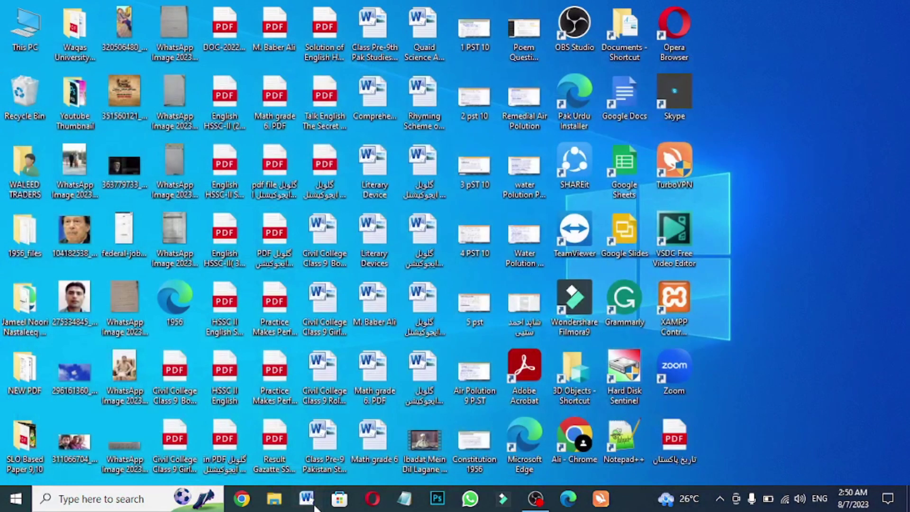
Start Word with a blank document, paste the copied lines, and dismiss the activation wizard.
{"action": "left_click", "coordinate": [317, 505]}
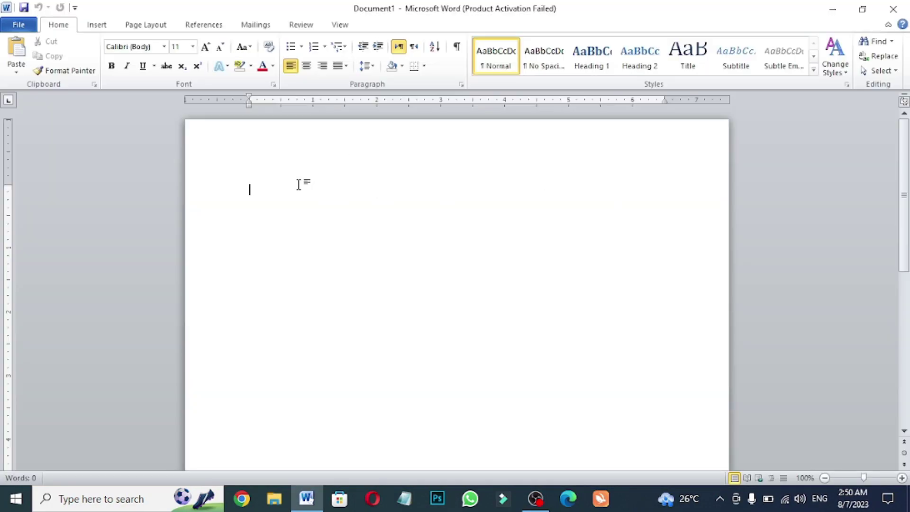
{"action": "right_click", "coordinate": [299, 185]}
{"action": "left_click", "coordinate": [328, 237]}
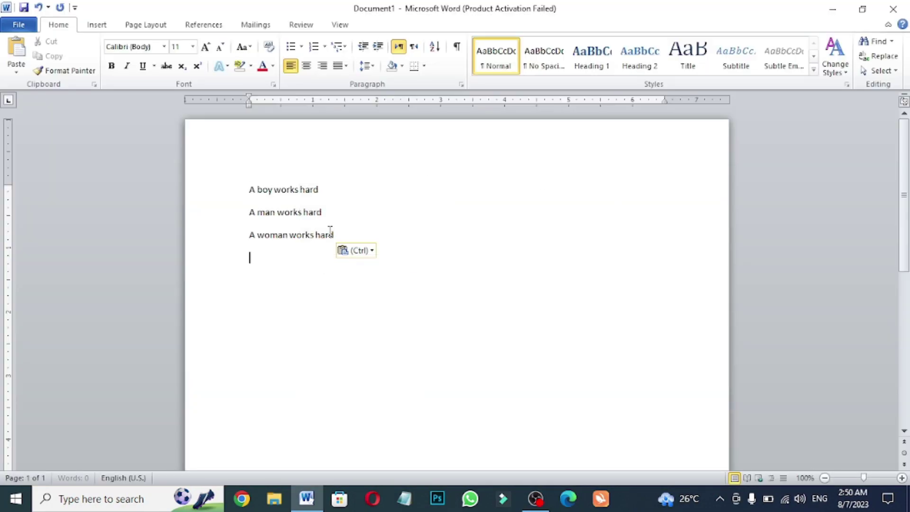
{"action": "left_click", "coordinate": [588, 374]}
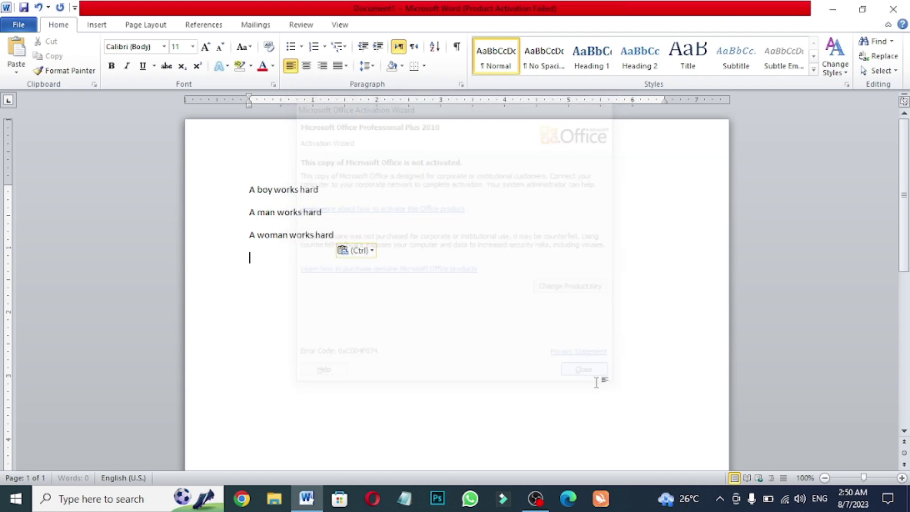
Clear all formatting from the three pasted lines.
{"action": "left_click_drag", "start_coordinate": [250, 188], "coordinate": [336, 239]}
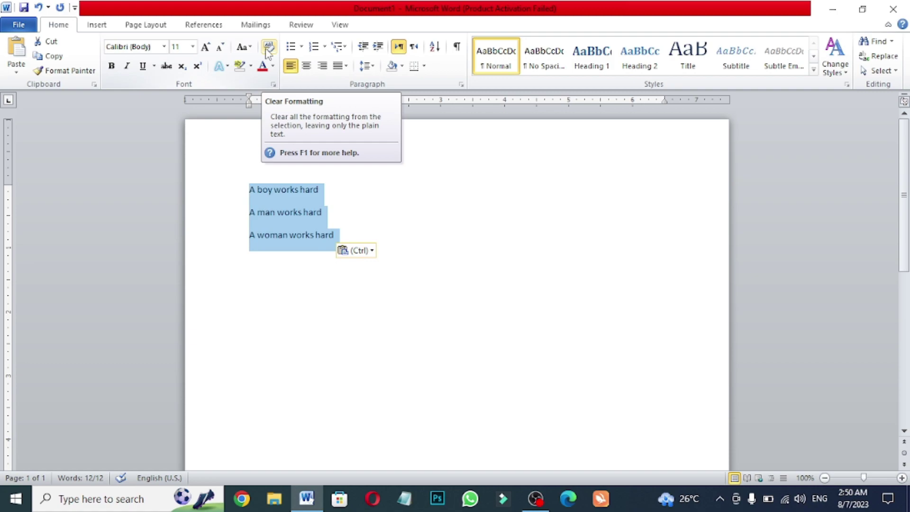
{"action": "left_click", "coordinate": [268, 48]}
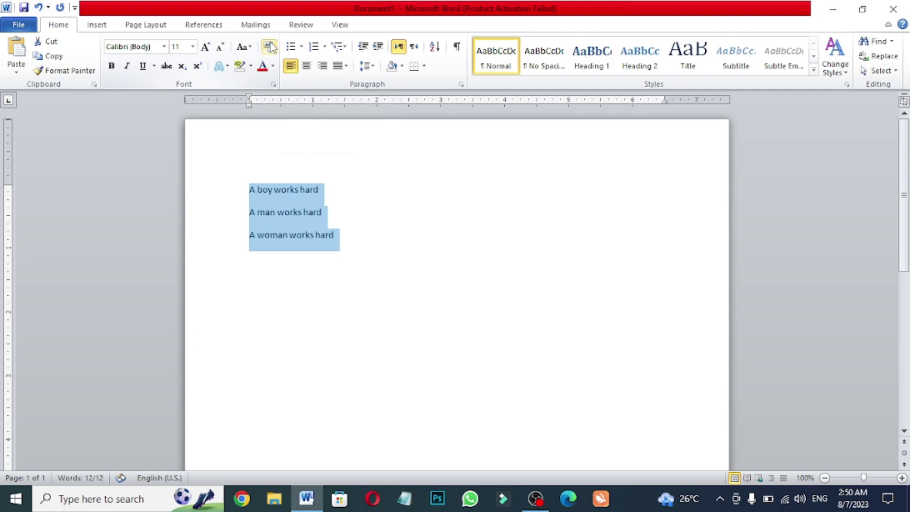
{"action": "left_click", "coordinate": [350, 248]}
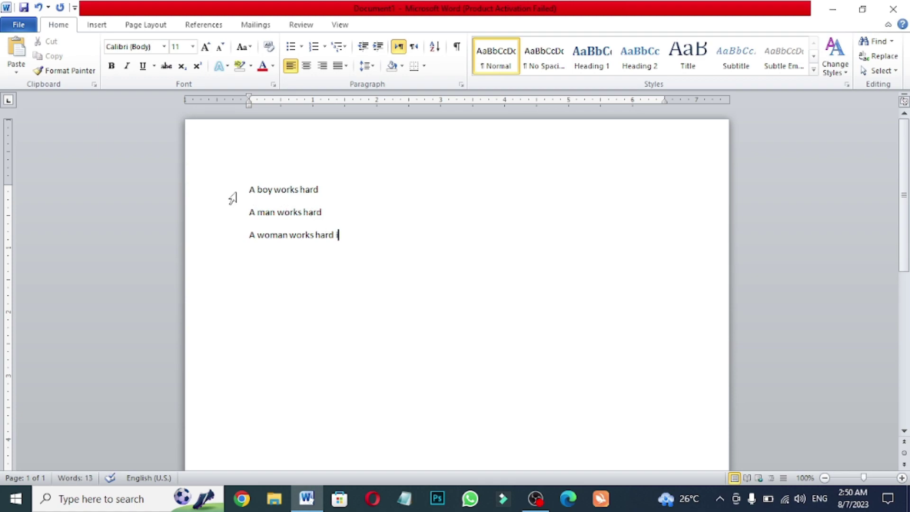
Delete all three lines of text and undo the deletion.
{"action": "left_click_drag", "start_coordinate": [249, 189], "coordinate": [393, 242]}
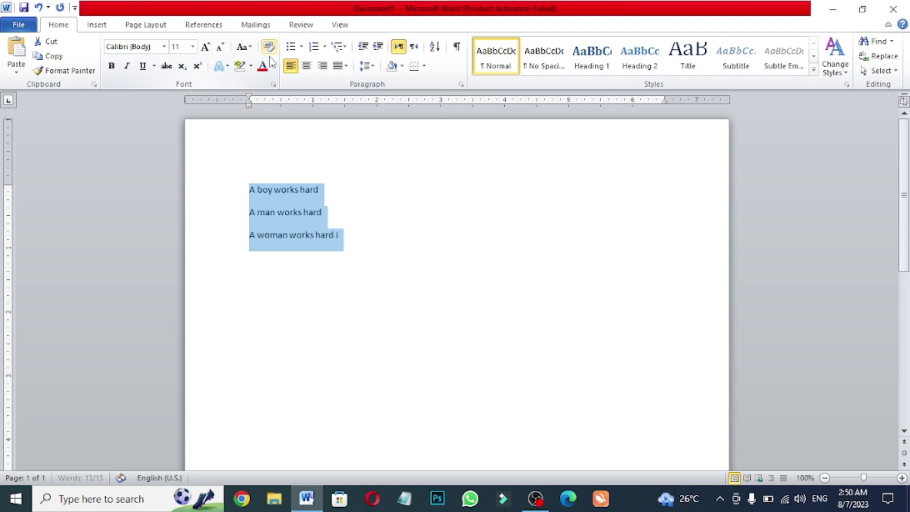
{"action": "left_click", "coordinate": [332, 170]}
{"action": "left_click_drag", "start_coordinate": [236, 204], "coordinate": [315, 254]}
{"action": "left_click", "coordinate": [339, 256]}
{"action": "triple_click", "coordinate": [244, 189]}
{"action": "key", "text": "Delete"}
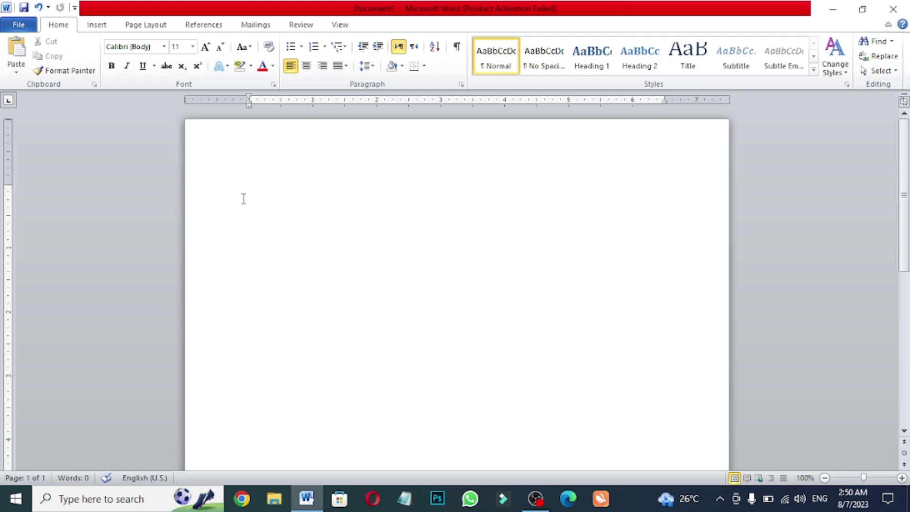
{"action": "key", "text": "ctrl+z"}
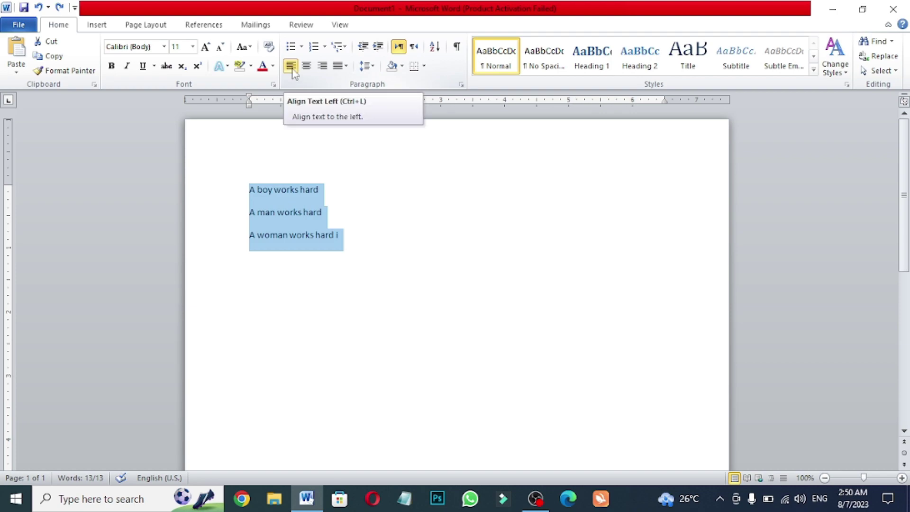
Switch the three lines between center, left and right alignment, finishing with left alignment.
{"action": "left_click", "coordinate": [308, 67]}
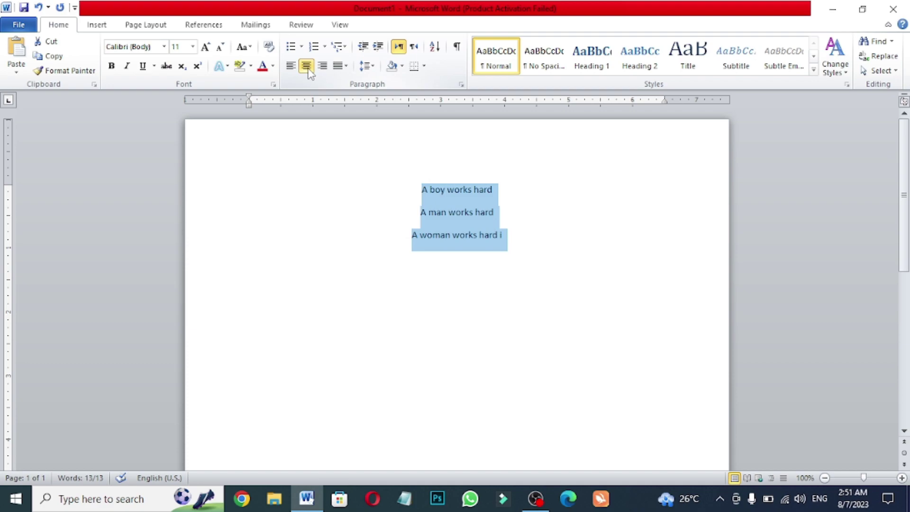
{"action": "left_click", "coordinate": [292, 66]}
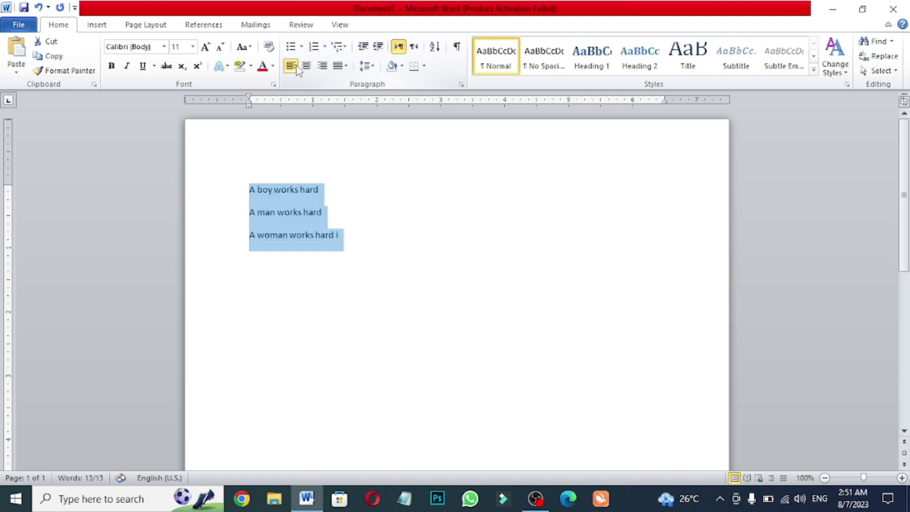
{"action": "left_click", "coordinate": [321, 67]}
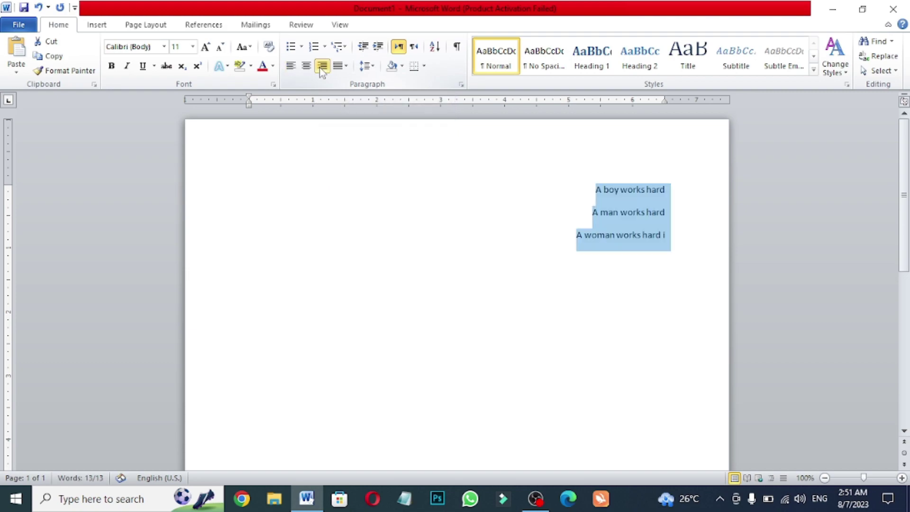
{"action": "left_click", "coordinate": [290, 67]}
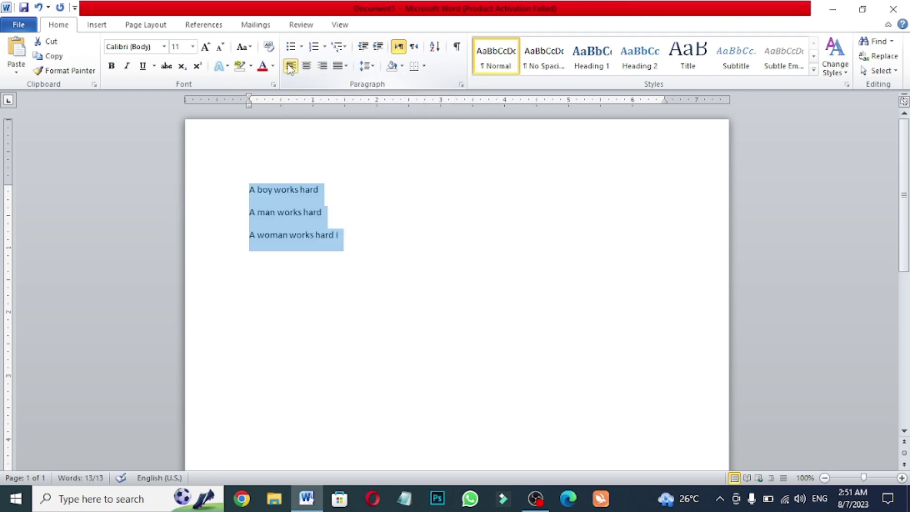
{"action": "left_click", "coordinate": [306, 68]}
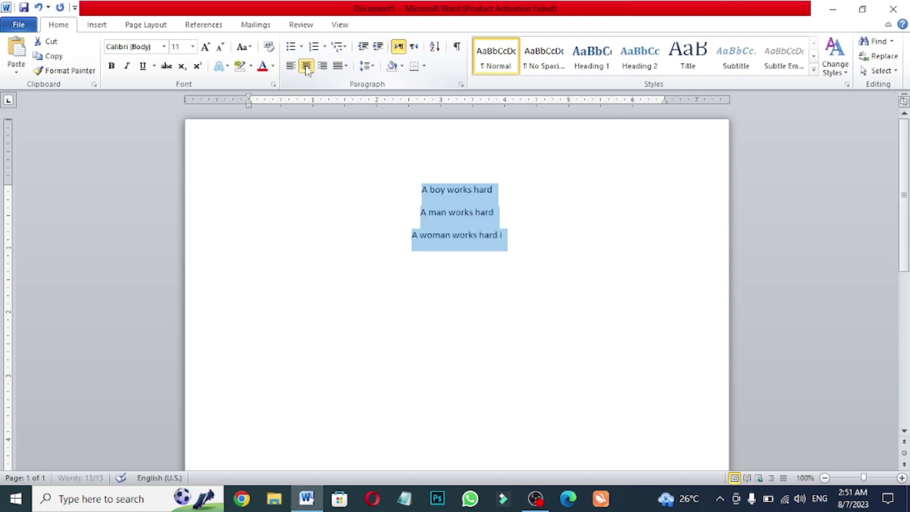
{"action": "left_click", "coordinate": [322, 66]}
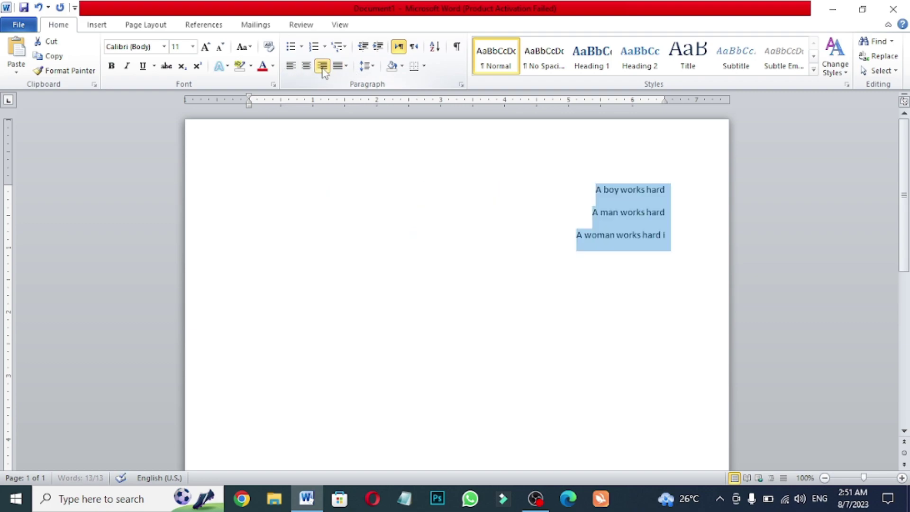
{"action": "left_click", "coordinate": [294, 68]}
{"action": "left_click", "coordinate": [409, 240]}
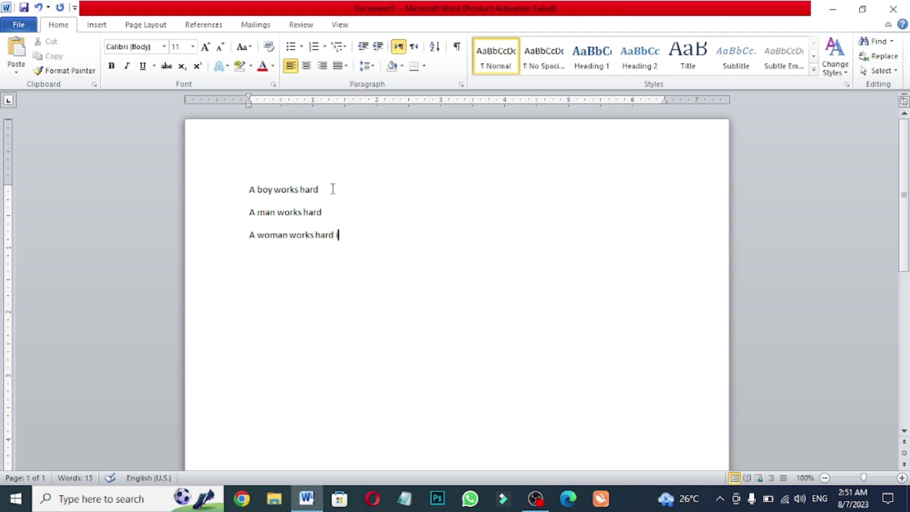
Append filler characters to the first two lines and delete all the text from the page.
{"action": "left_click", "coordinate": [319, 189]}
{"action": "type", "text": "iggkklll"}
{"action": "left_click", "coordinate": [323, 211]}
{"action": "type", "text": "rttii,"}
{"action": "left_click_drag", "start_coordinate": [250, 189], "coordinate": [456, 272]}
{"action": "key", "text": "BackSpace"}
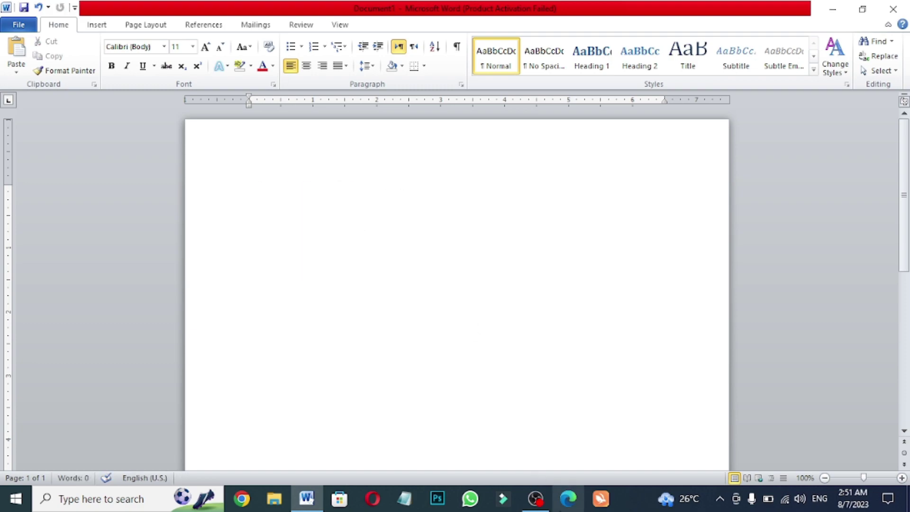
Switch to Chrome in a maximized window and search Google for "parapgrah".
{"action": "left_click", "coordinate": [237, 503]}
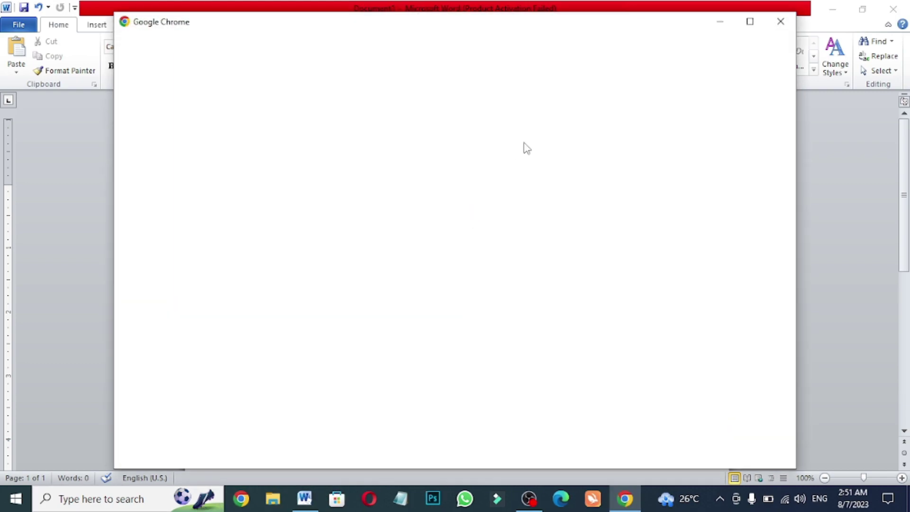
{"action": "left_click", "coordinate": [750, 21]}
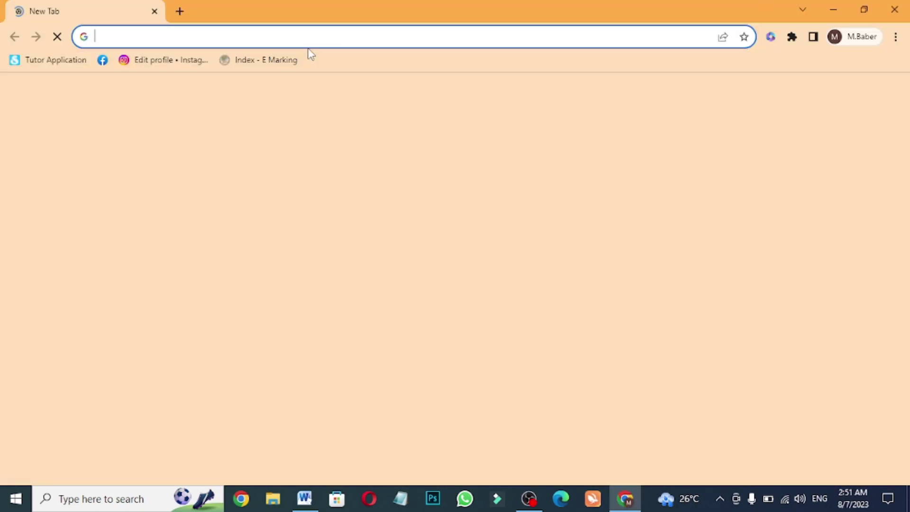
{"action": "left_click", "coordinate": [301, 35]}
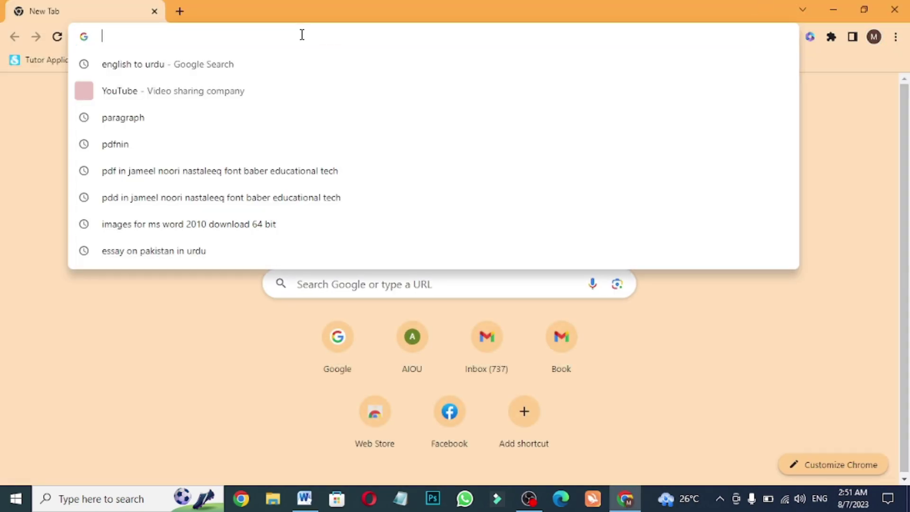
{"action": "type", "text": "parapgrah"}
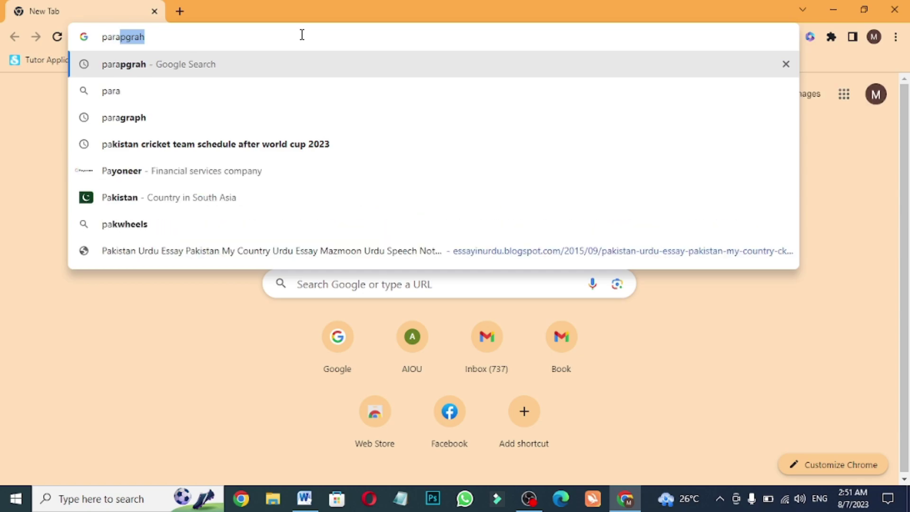
{"action": "key", "text": "Return"}
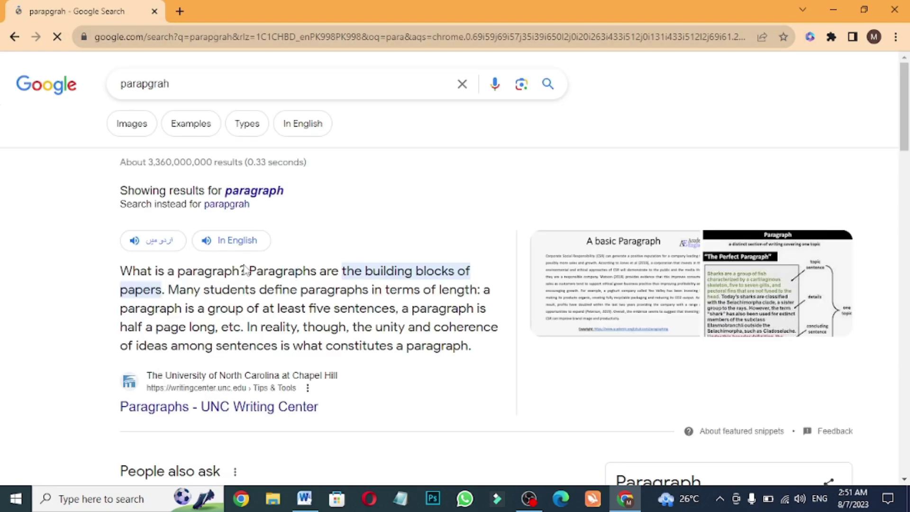
Copy the "What is a paragraph?" snippet from the search results and paste it into the blank Word document.
{"action": "left_click_drag", "start_coordinate": [121, 270], "coordinate": [513, 352]}
{"action": "right_click", "coordinate": [352, 272]}
{"action": "left_click", "coordinate": [377, 282]}
{"action": "left_click", "coordinate": [311, 499]}
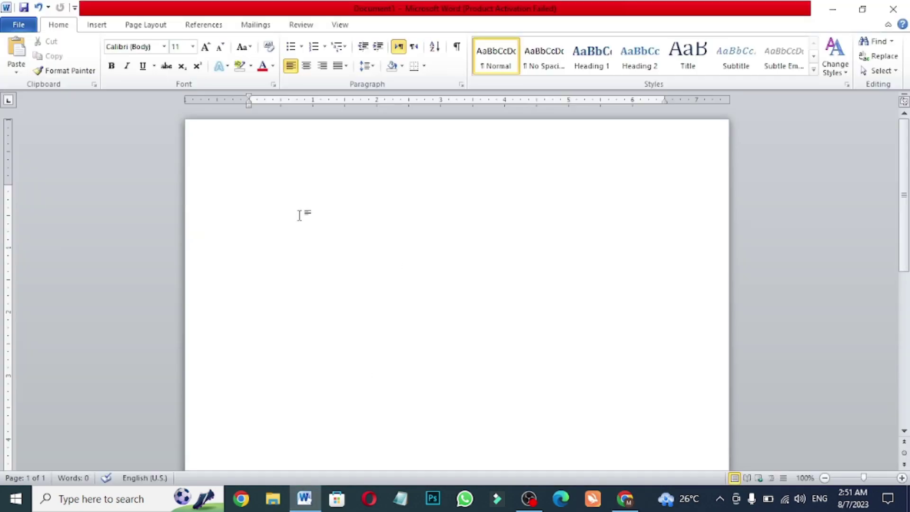
{"action": "right_click", "coordinate": [294, 187]}
{"action": "left_click", "coordinate": [315, 245]}
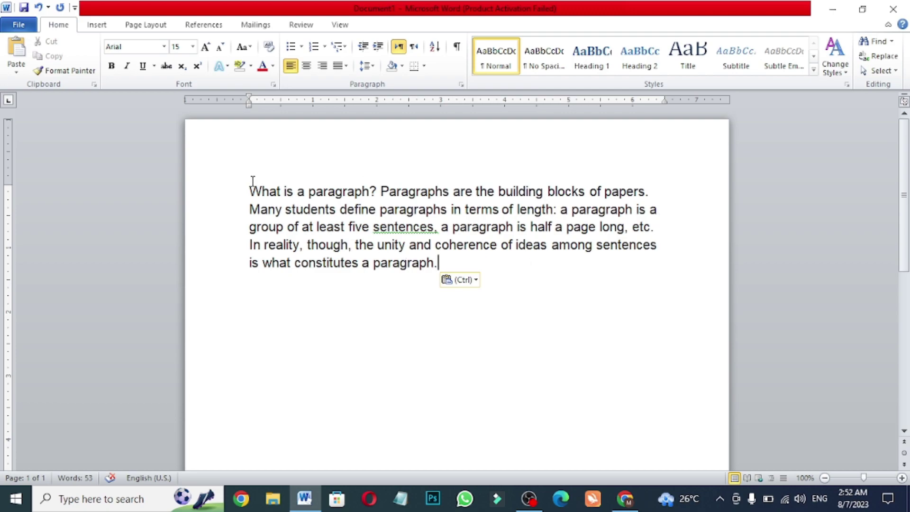
Apply Justify alignment to the whole pasted paragraph and review the other justification options.
{"action": "left_click_drag", "start_coordinate": [250, 190], "coordinate": [603, 291]}
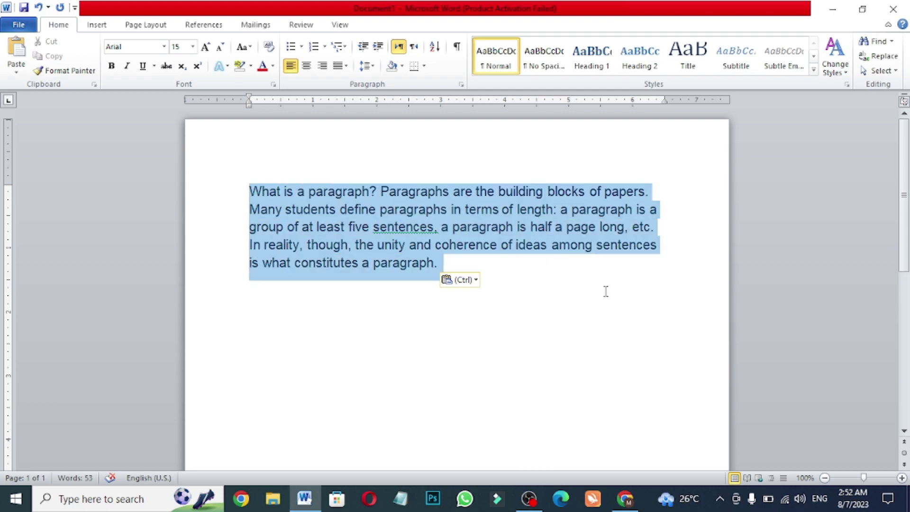
{"action": "left_click", "coordinate": [346, 66]}
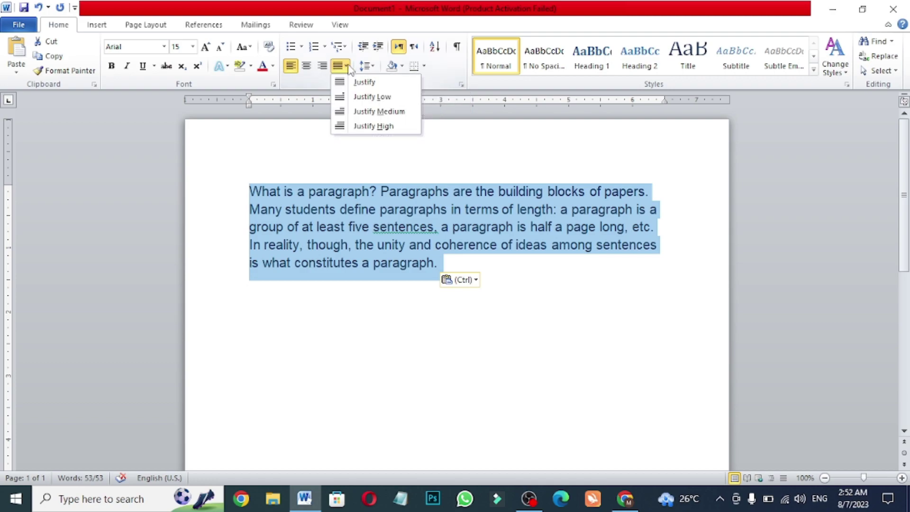
{"action": "left_click", "coordinate": [364, 82]}
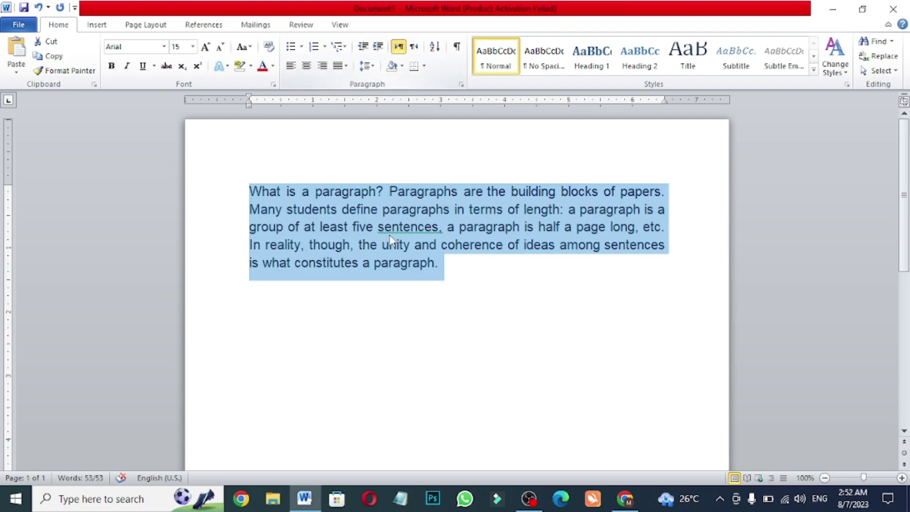
{"action": "left_click", "coordinate": [346, 67]}
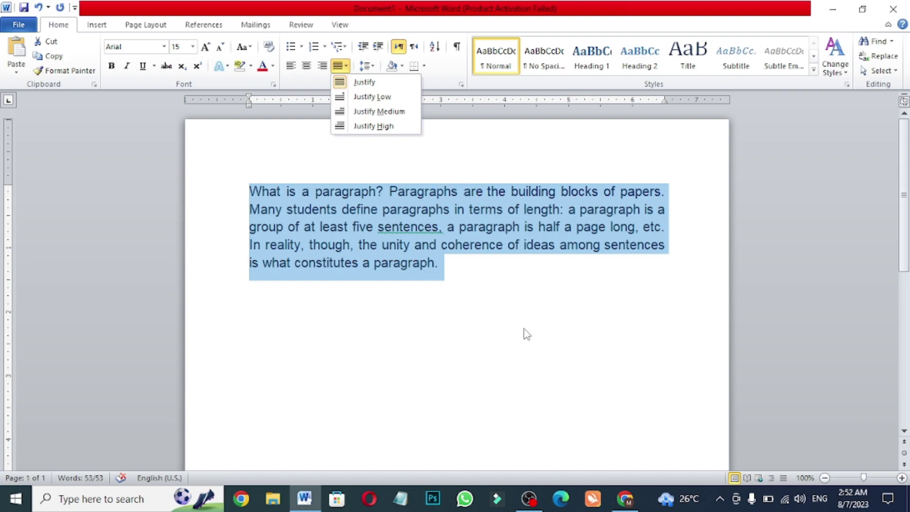
{"action": "left_click", "coordinate": [463, 280]}
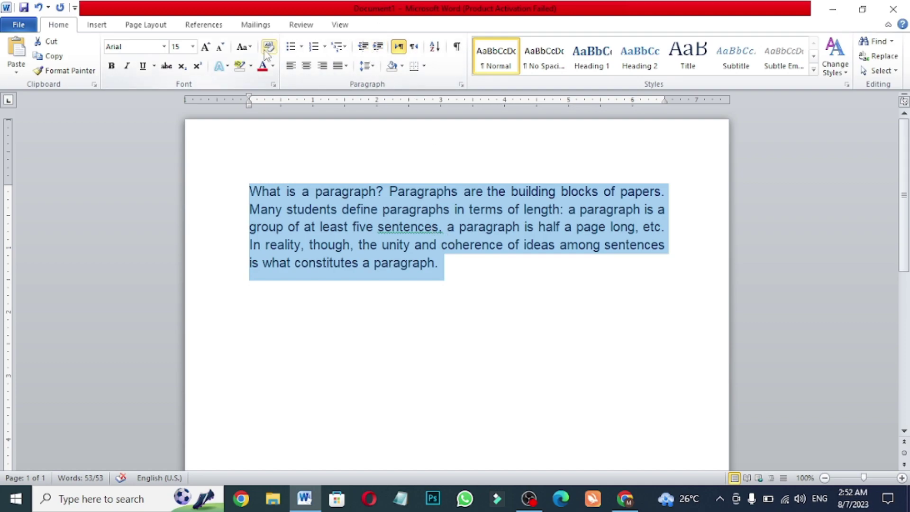
Preview bullet styles on the paragraph, apply the I., II., III. numbering format and start a second list item.
{"action": "left_click", "coordinate": [301, 47]}
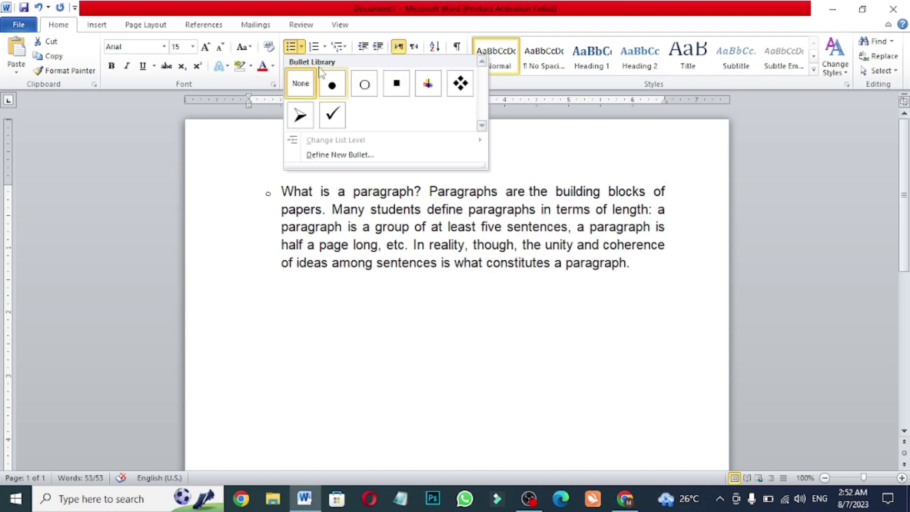
{"action": "left_click", "coordinate": [325, 46]}
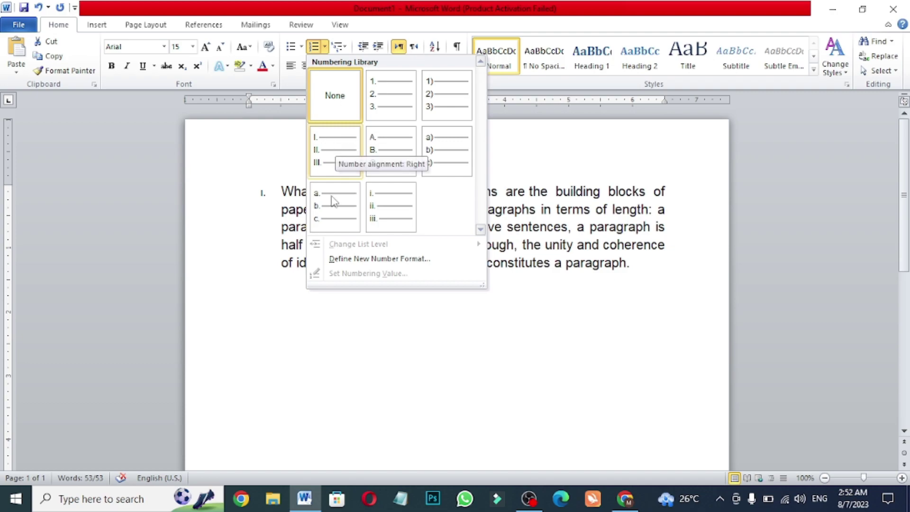
{"action": "left_click", "coordinate": [336, 142]}
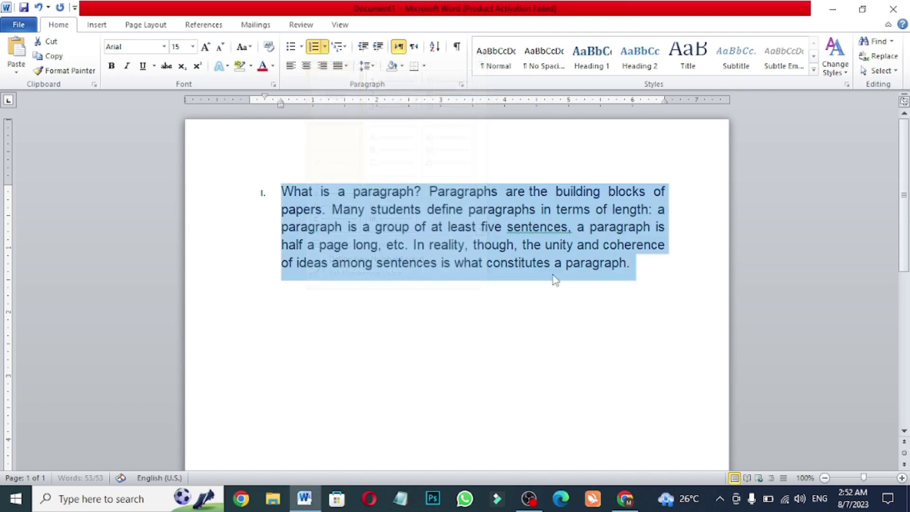
{"action": "left_click", "coordinate": [636, 265]}
{"action": "key", "text": "Return"}
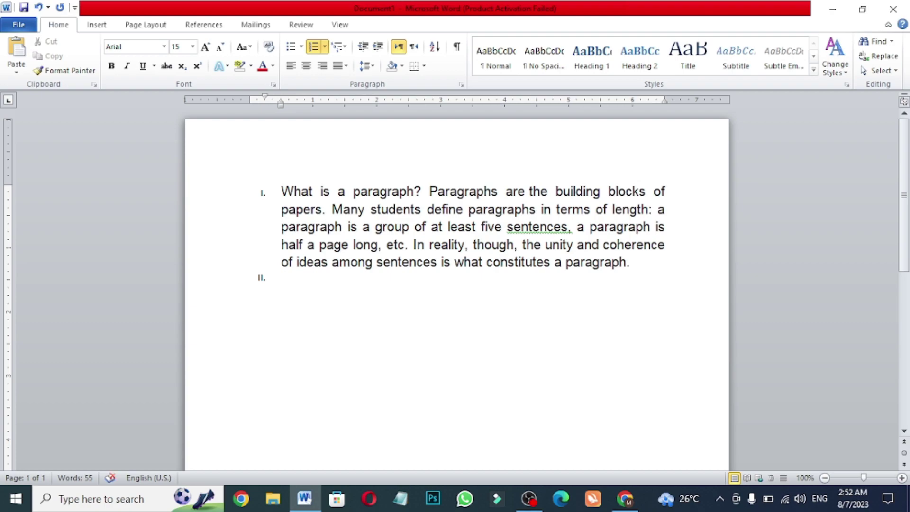
Examine the numbering formats and the multilevel list styles without applying any.
{"action": "left_click", "coordinate": [324, 47]}
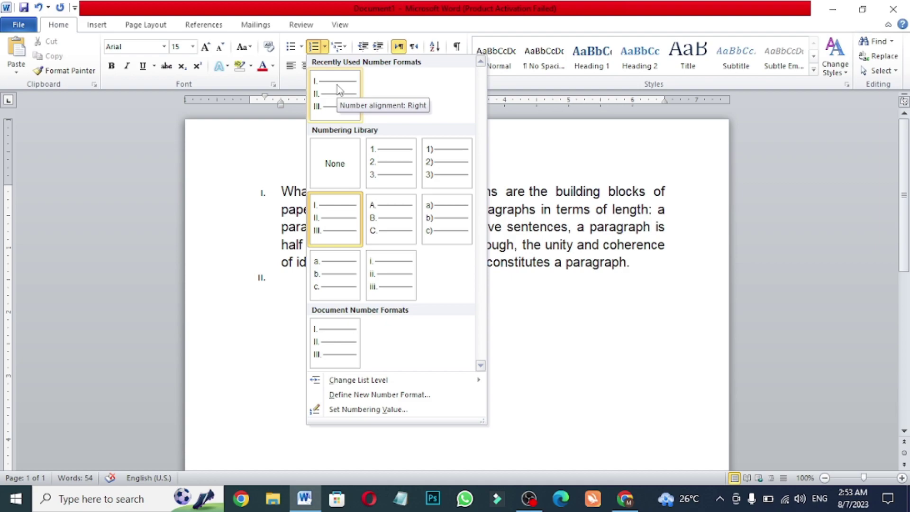
{"action": "left_click", "coordinate": [344, 47]}
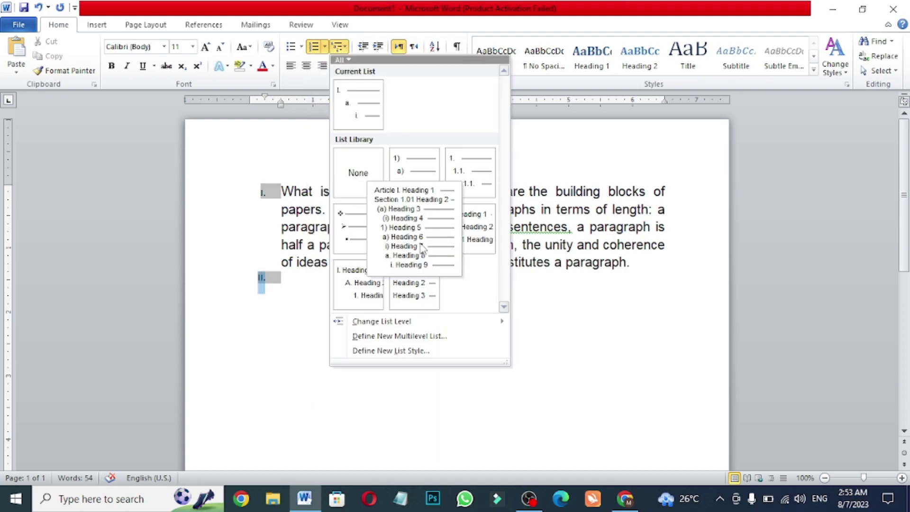
{"action": "mouse_move", "coordinate": [349, 223]}
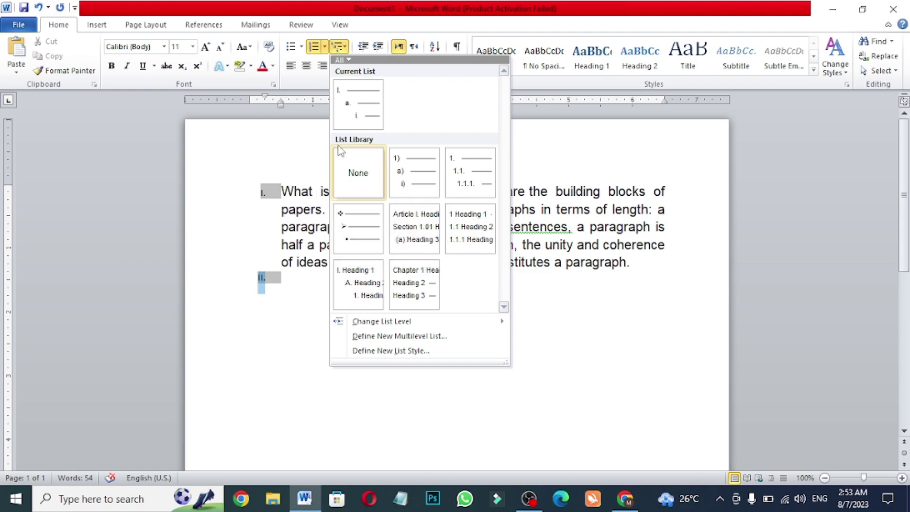
{"action": "mouse_move", "coordinate": [344, 102]}
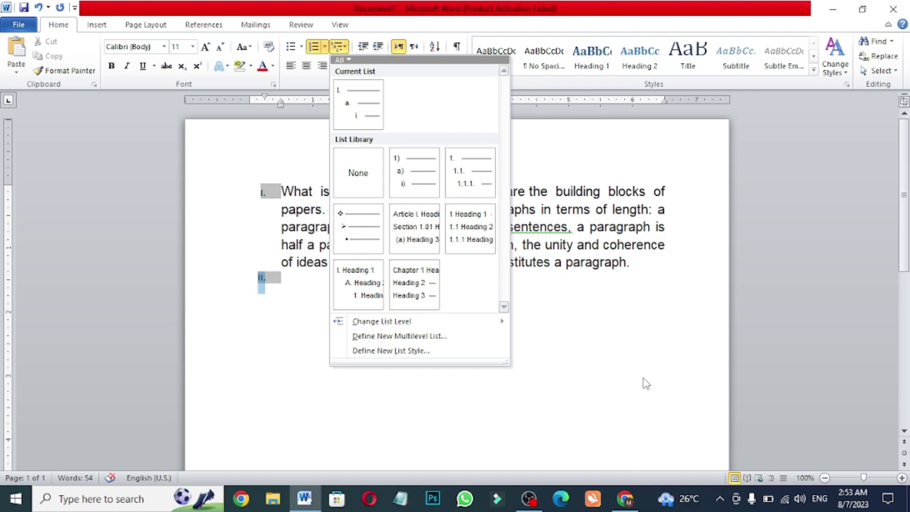
{"action": "mouse_move", "coordinate": [425, 227]}
{"action": "key", "text": "Escape"}
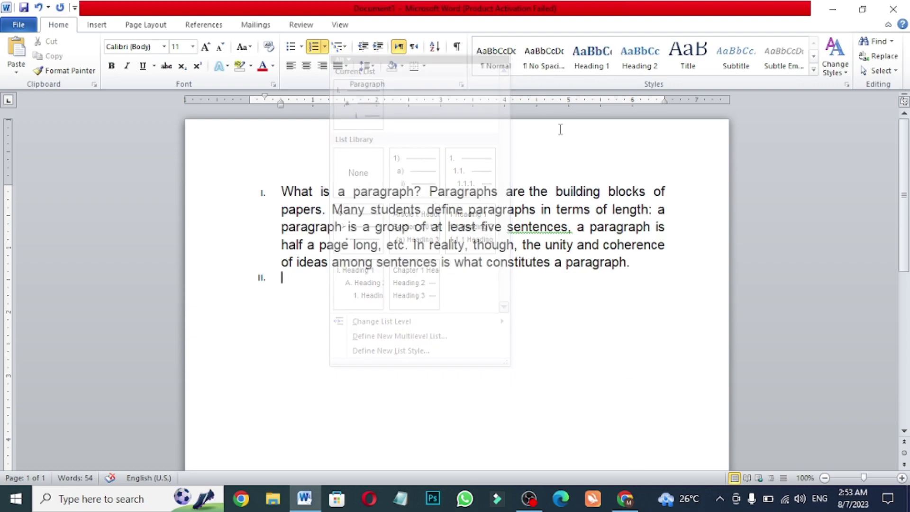
Undo the second list item and the Roman numbering on the paragraph.
{"action": "key", "text": "BackSpace"}
{"action": "key", "text": "ctrl+z"}
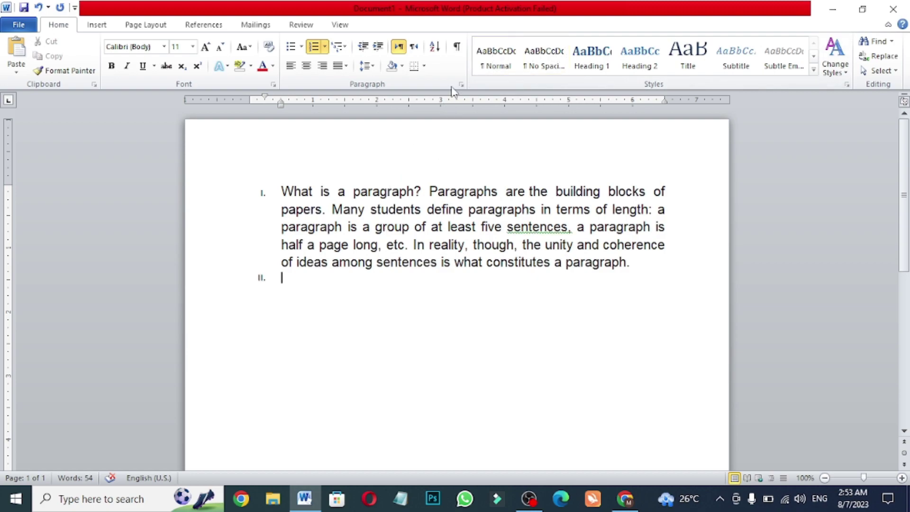
{"action": "left_click", "coordinate": [429, 191]}
{"action": "key", "text": "ctrl+z"}
{"action": "key", "text": "ctrl+z"}
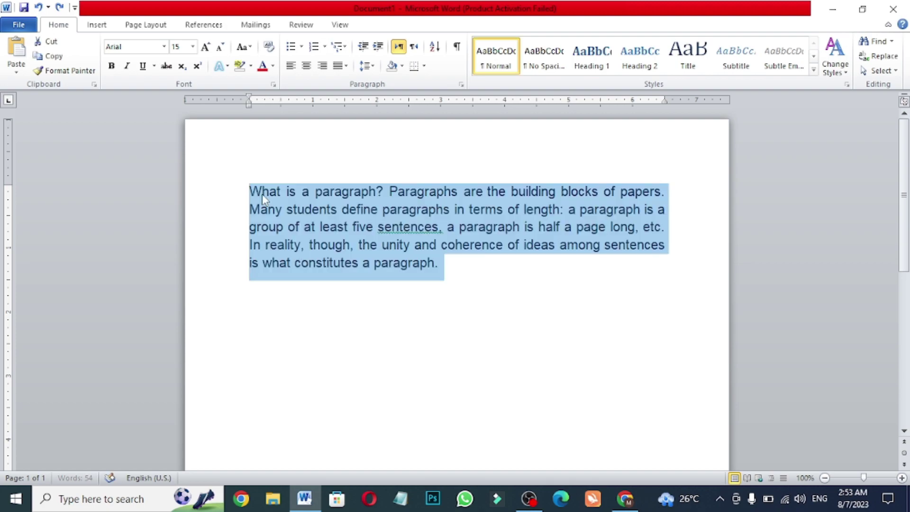
{"action": "left_click", "coordinate": [526, 292]}
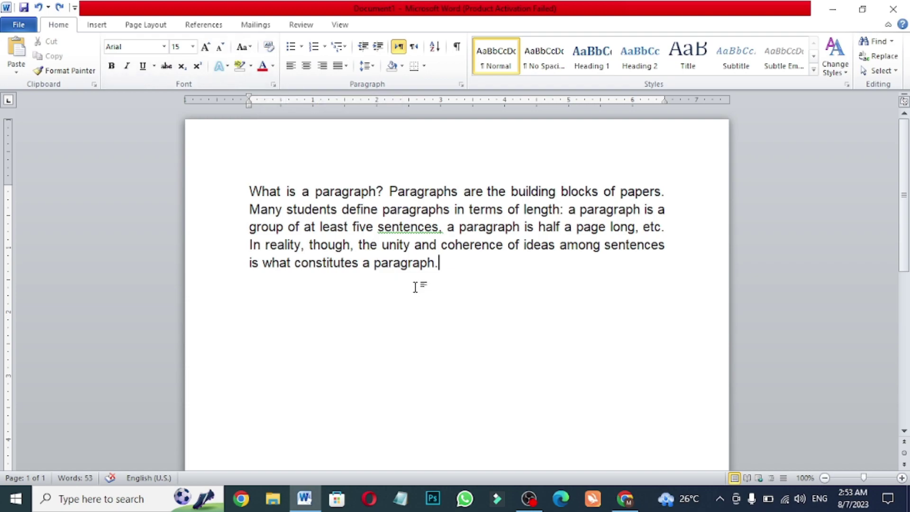
Clear all formatting from the paragraph and undo the clearing, doing this twice.
{"action": "left_click_drag", "start_coordinate": [443, 268], "coordinate": [246, 190]}
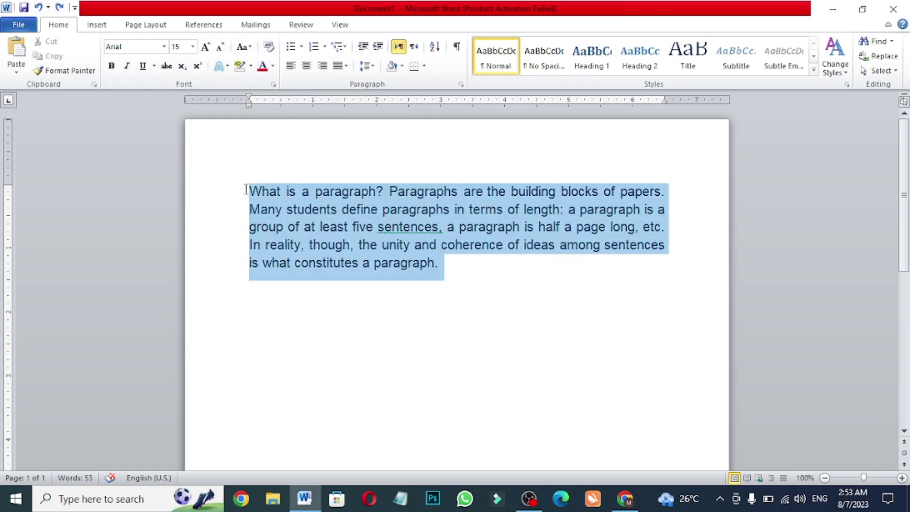
{"action": "left_click", "coordinate": [271, 48]}
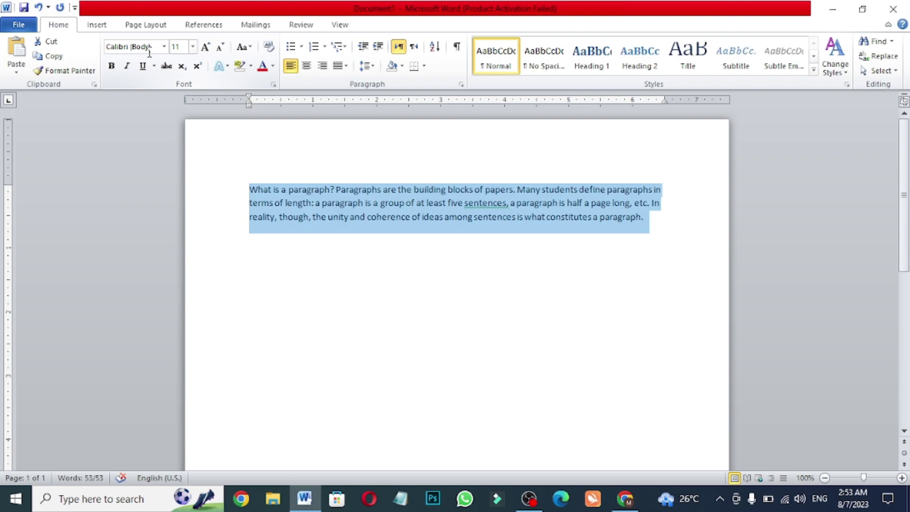
{"action": "left_click", "coordinate": [196, 49]}
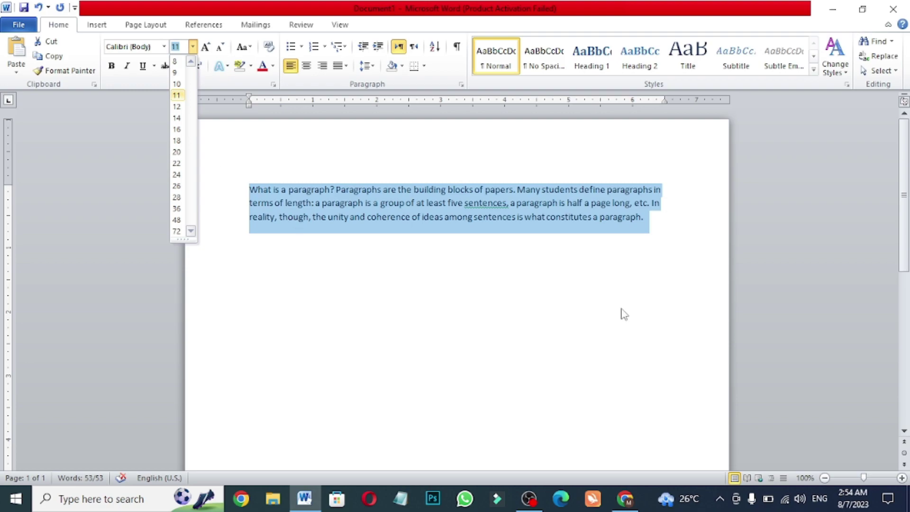
{"action": "key", "text": "Escape"}
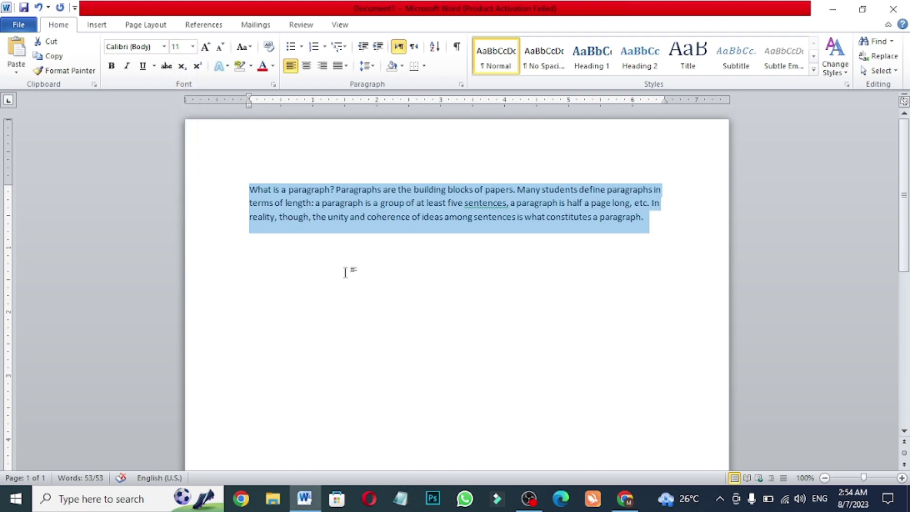
{"action": "key", "text": "ctrl+z"}
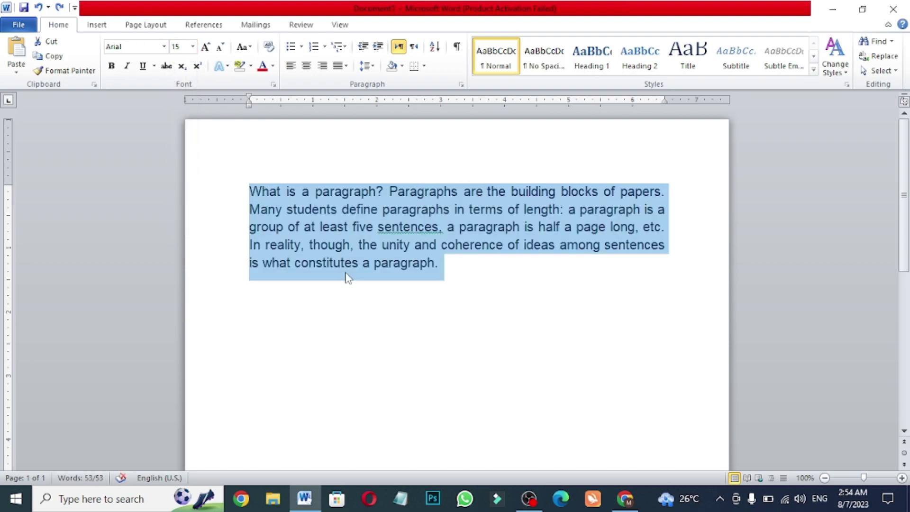
{"action": "left_click", "coordinate": [274, 48]}
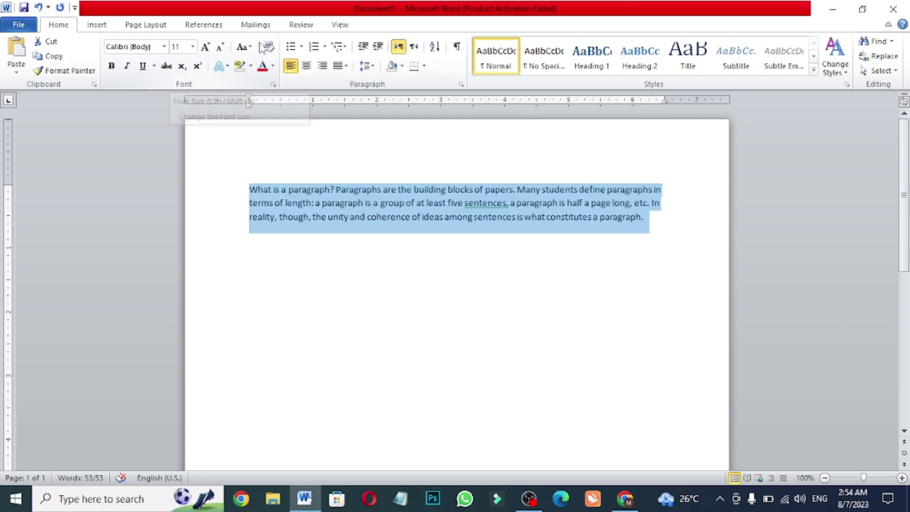
{"action": "key", "text": "ctrl+z"}
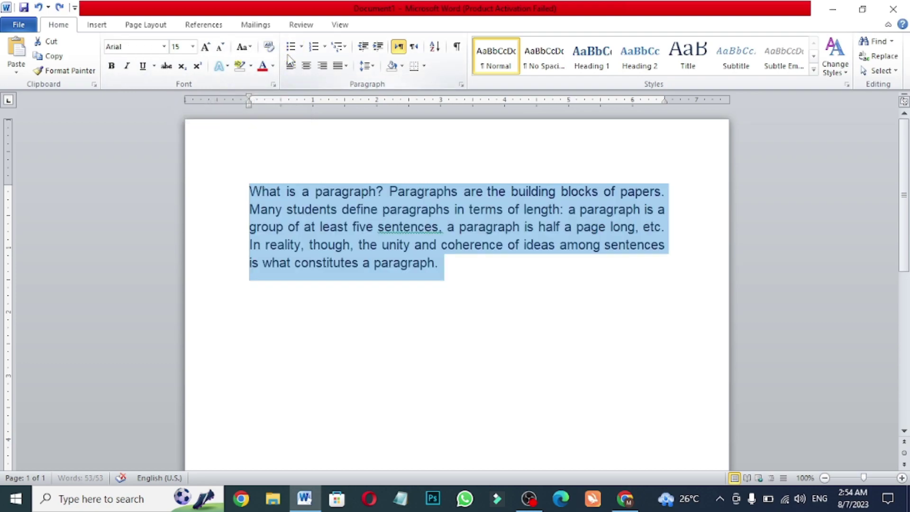
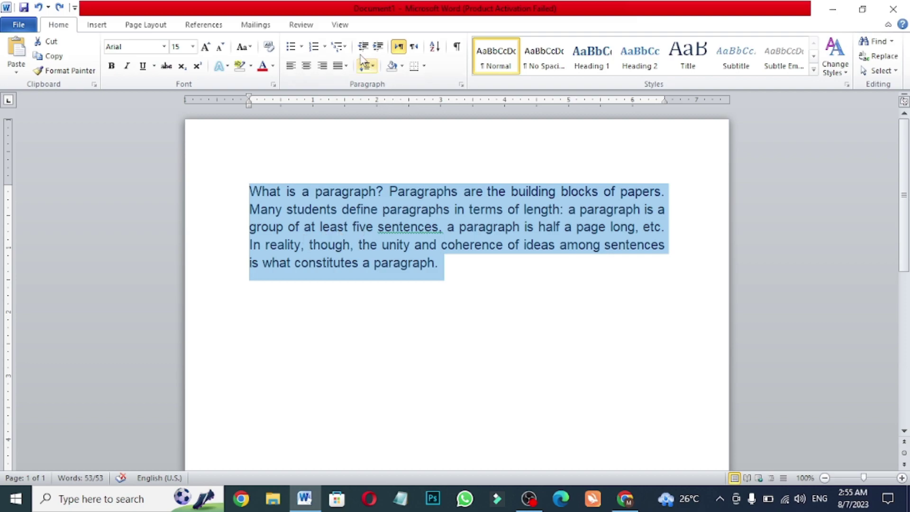
Increase the whole paragraph's indent by two levels and decrease it back to the margin.
{"action": "left_click", "coordinate": [463, 261]}
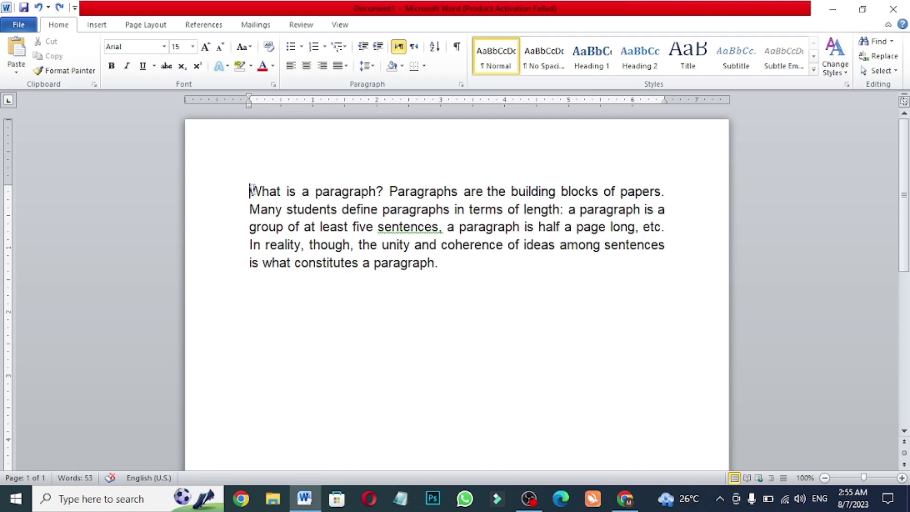
{"action": "left_click_drag", "start_coordinate": [252, 190], "coordinate": [520, 308]}
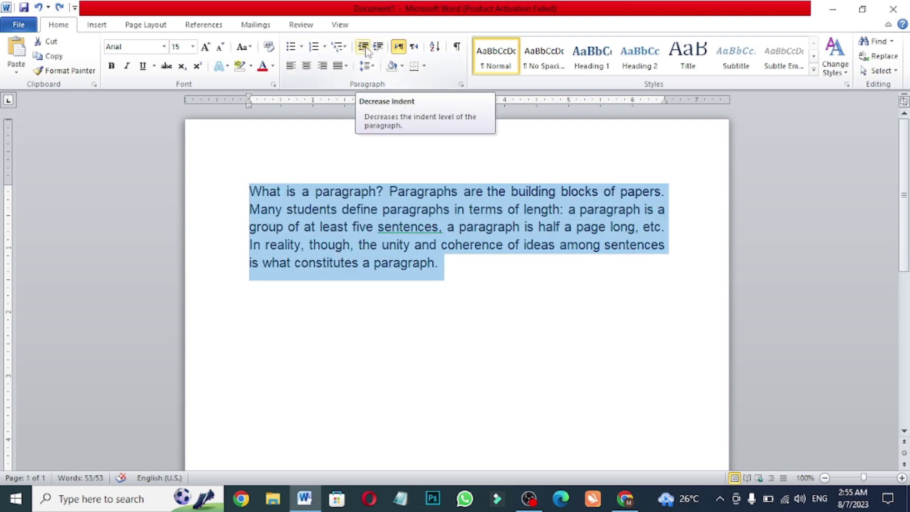
{"action": "left_click", "coordinate": [366, 49]}
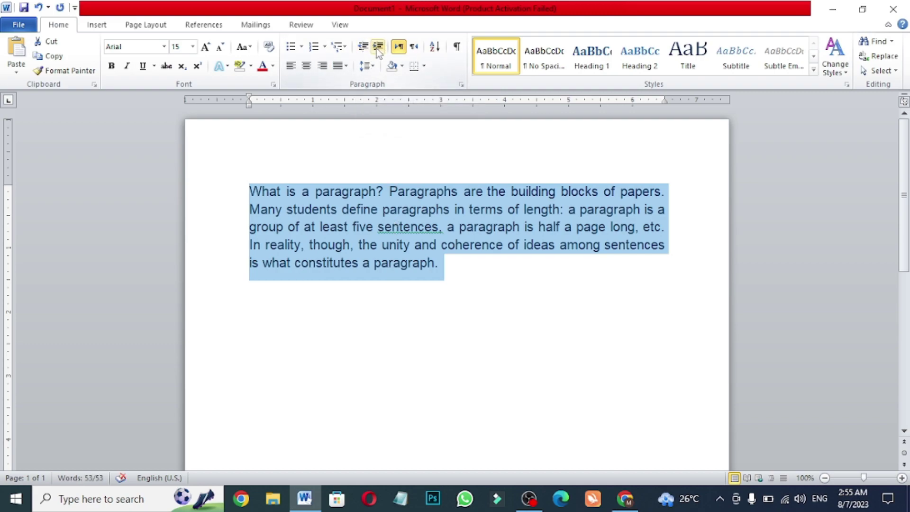
{"action": "left_click", "coordinate": [377, 49]}
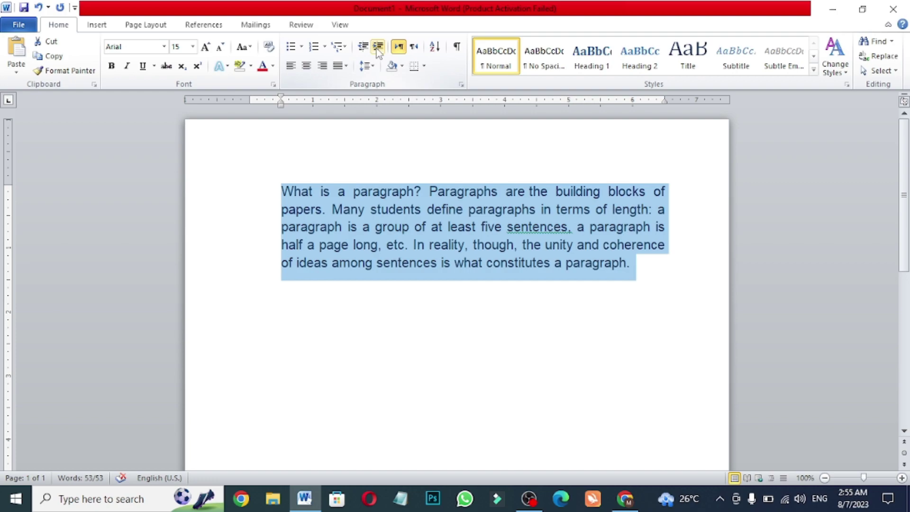
{"action": "left_click", "coordinate": [376, 49]}
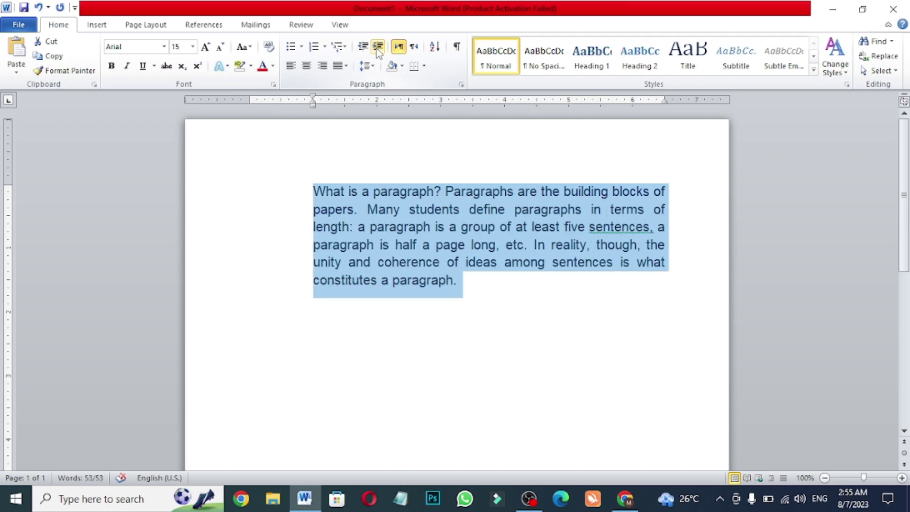
{"action": "left_click", "coordinate": [366, 47]}
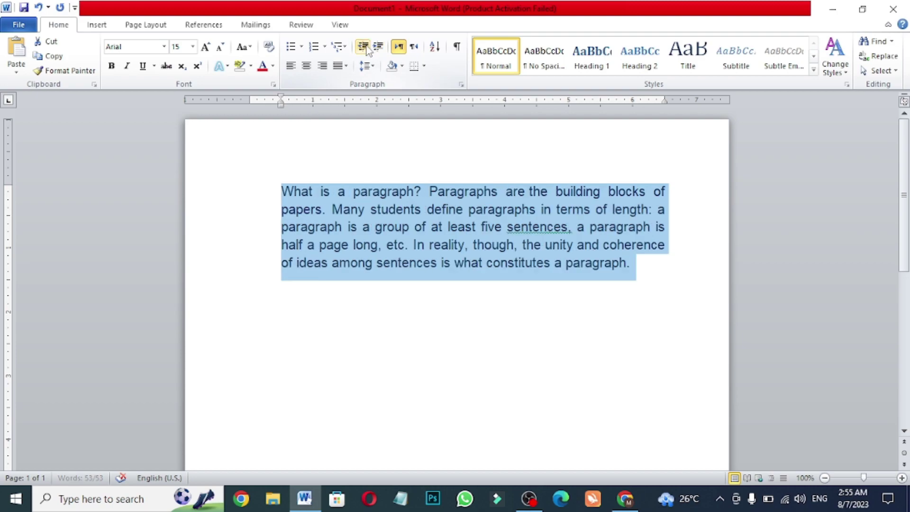
{"action": "left_click", "coordinate": [366, 47]}
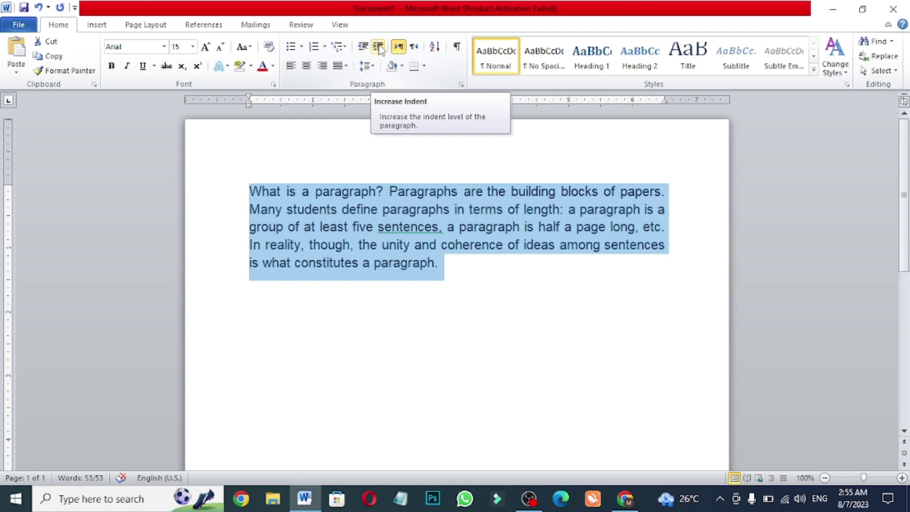
Indent only the paragraph's first line by one tab and undo that indent.
{"action": "left_click", "coordinate": [224, 197]}
{"action": "left_click", "coordinate": [251, 189]}
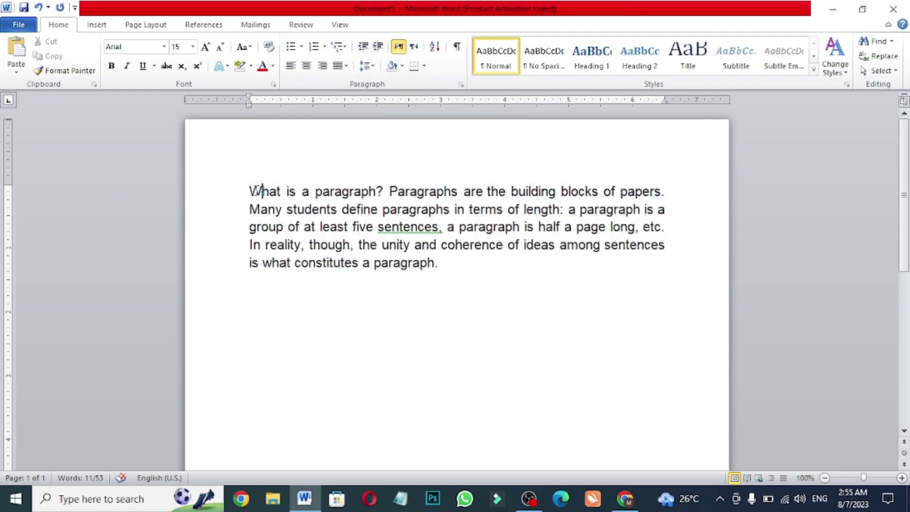
{"action": "key", "text": "Tab"}
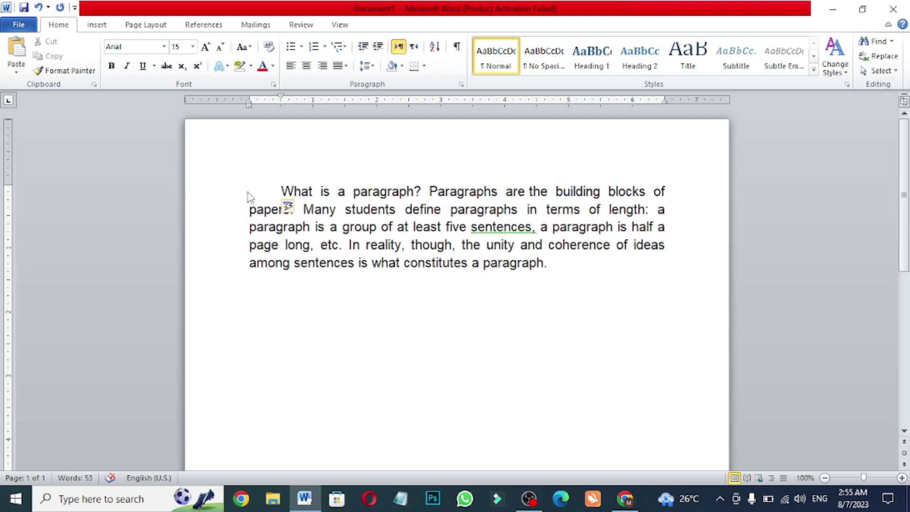
{"action": "key", "text": "ctrl+z"}
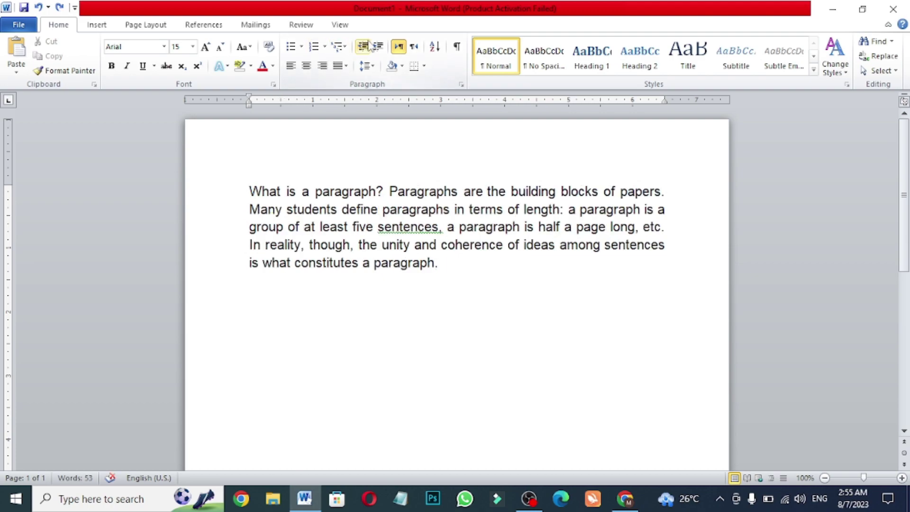
Increase the paragraph's indent one level and restore it, and switch the text direction to right-to-left and back to left-to-right.
{"action": "left_click", "coordinate": [379, 46]}
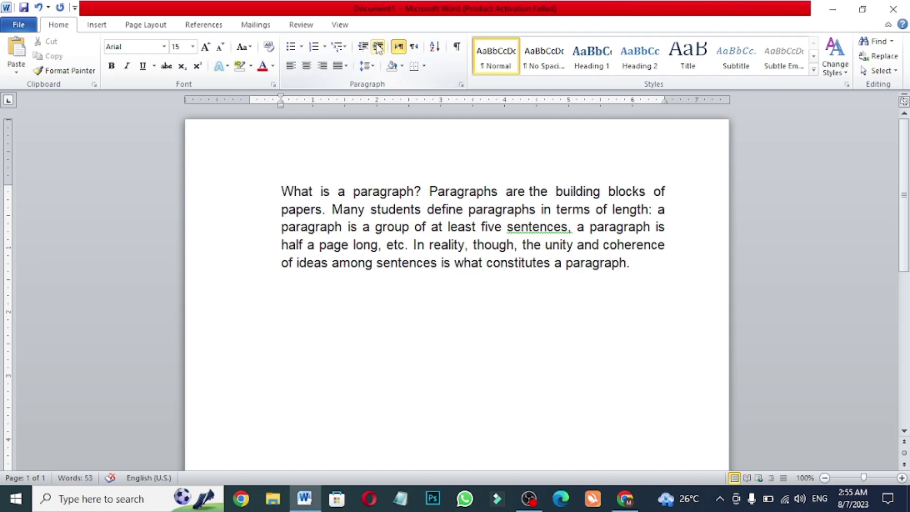
{"action": "left_click", "coordinate": [364, 46]}
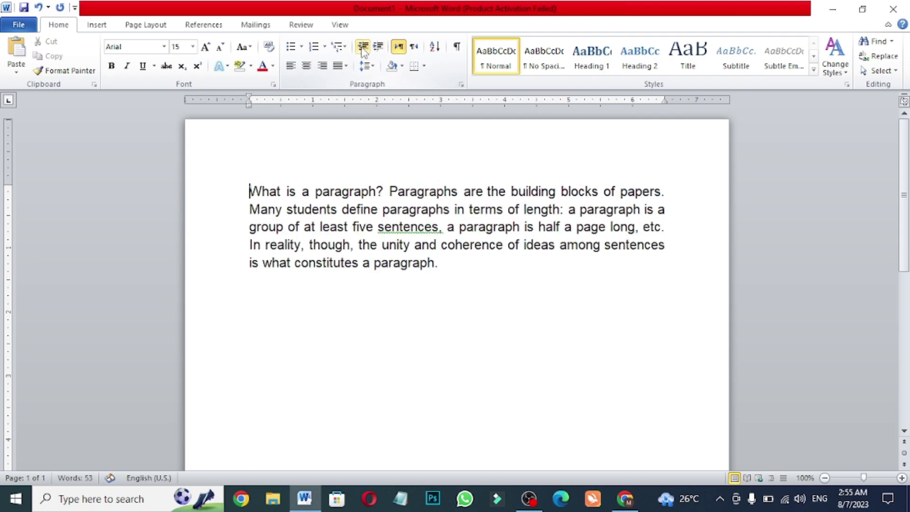
{"action": "left_click", "coordinate": [414, 47]}
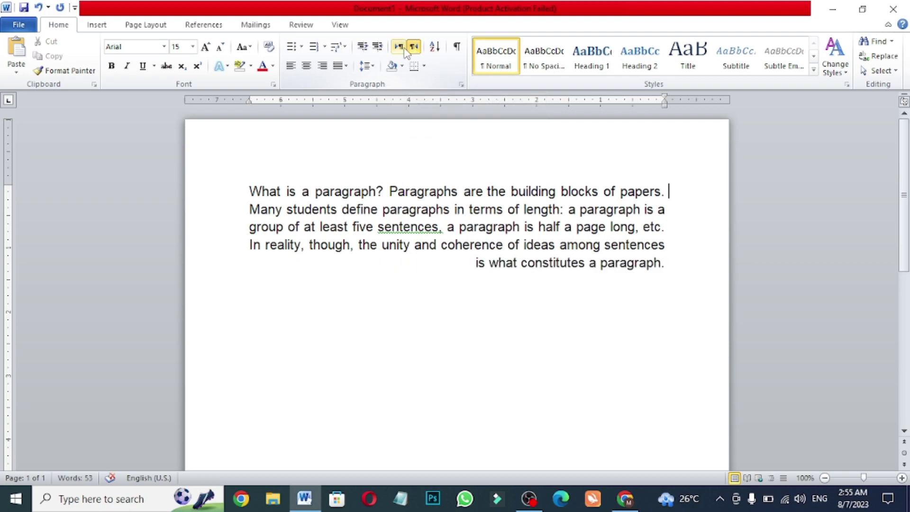
{"action": "left_click", "coordinate": [403, 49]}
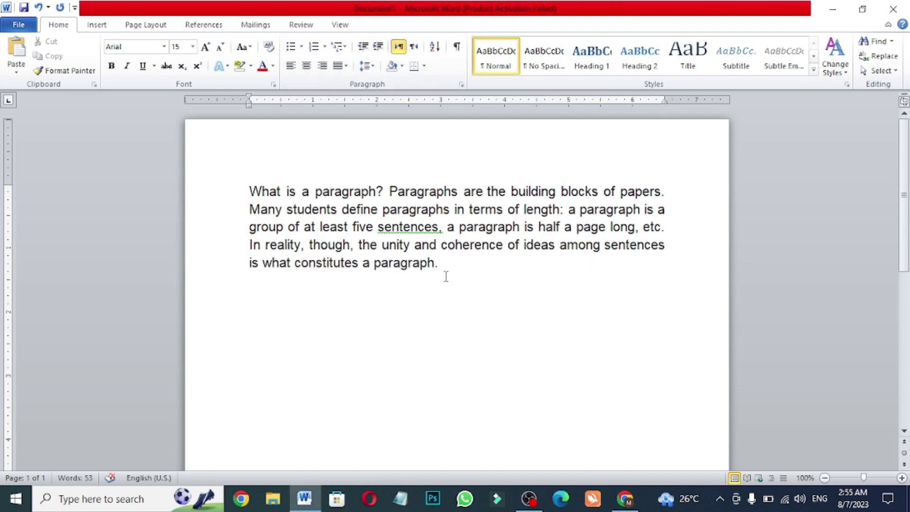
Replace the whole paragraph with the letters A, B and C, each on its own line.
{"action": "triple_click", "coordinate": [228, 184]}
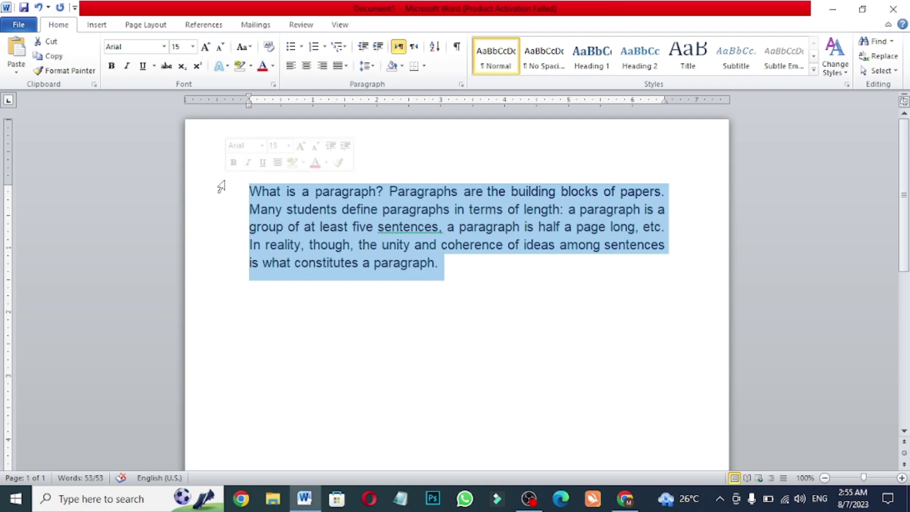
{"action": "key", "text": "Delete"}
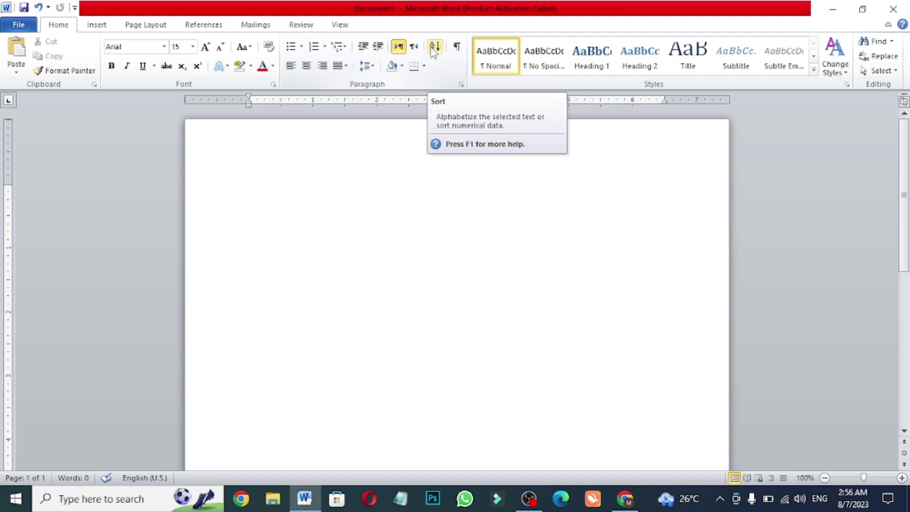
{"action": "type", "text": "a"}
{"action": "type", "text": "b"}
{"action": "key", "text": "Return"}
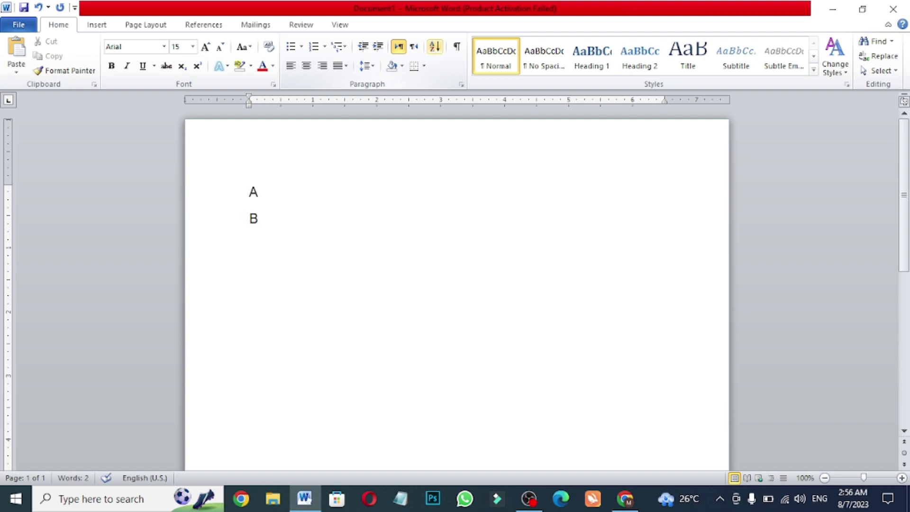
{"action": "type", "text": "c"}
{"action": "key", "text": "Return"}
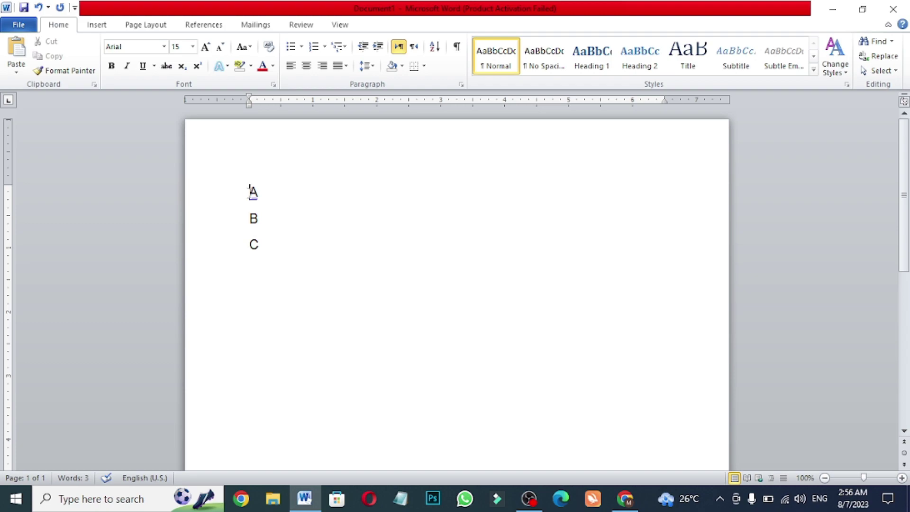
Sort the three letters by paragraph as text in descending order.
{"action": "left_click_drag", "start_coordinate": [249, 191], "coordinate": [260, 262]}
{"action": "left_click", "coordinate": [435, 48]}
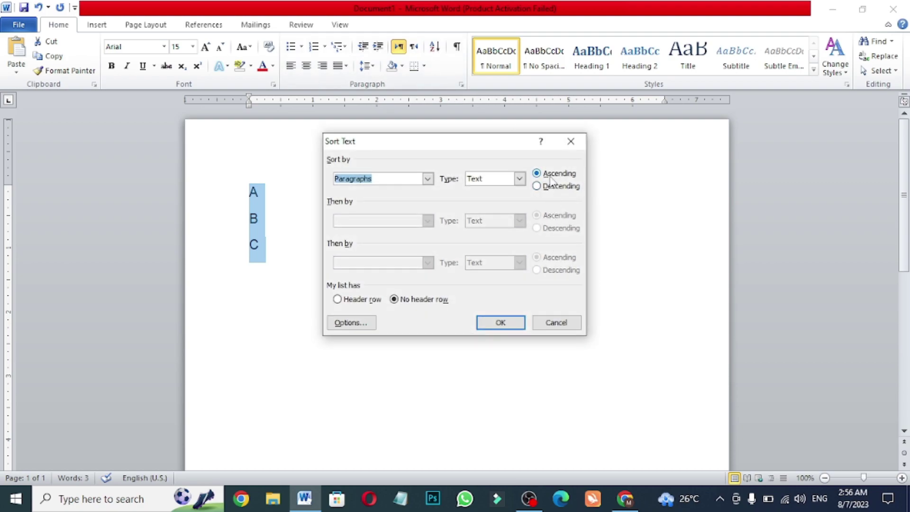
{"action": "left_click", "coordinate": [537, 187]}
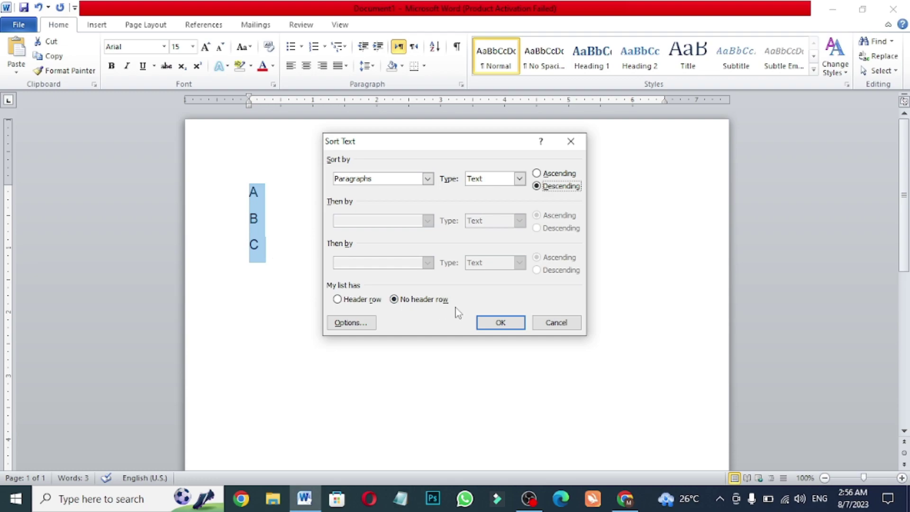
{"action": "left_click", "coordinate": [494, 325]}
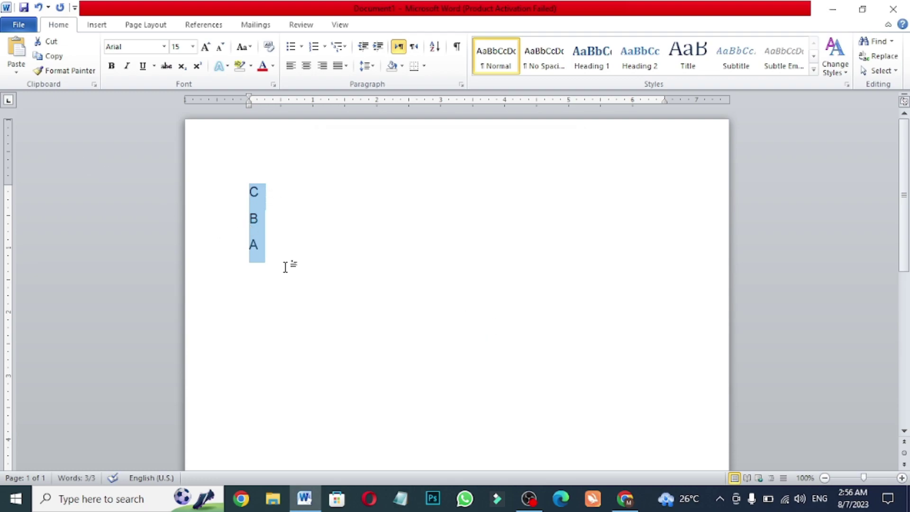
Replace the letter list with the numbers 1, 2 and 3, each on its own line.
{"action": "left_click", "coordinate": [256, 218]}
{"action": "left_click", "coordinate": [280, 194]}
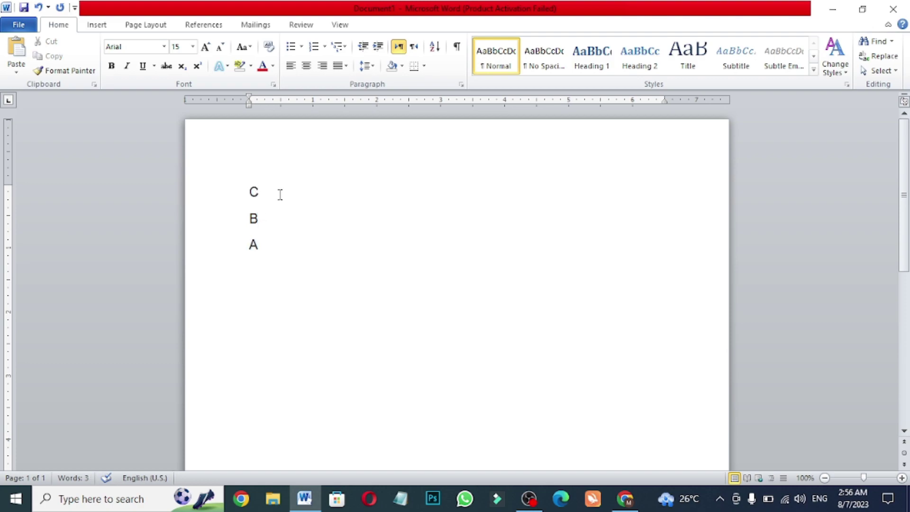
{"action": "type", "text": "1"}
{"action": "key", "text": "Return"}
{"action": "left_click_drag", "start_coordinate": [248, 188], "coordinate": [357, 304]}
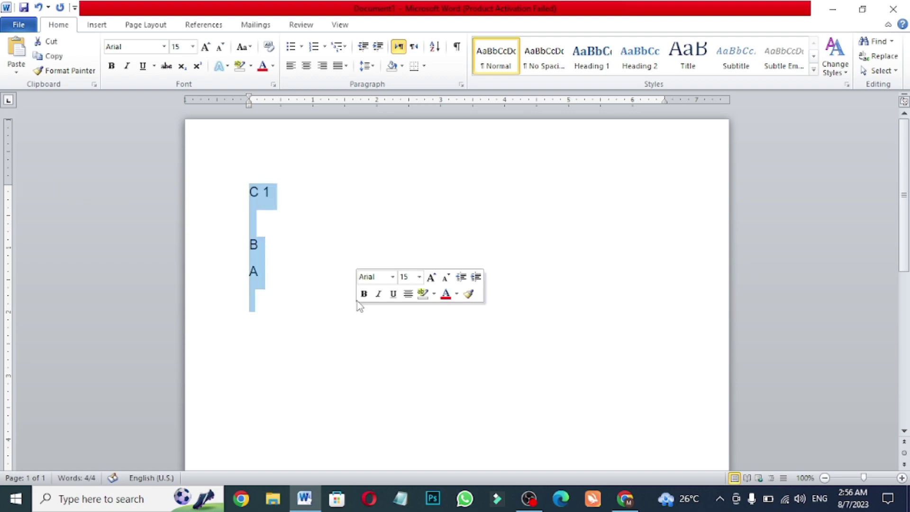
{"action": "key", "text": "BackSpace"}
{"action": "type", "text": "1"}
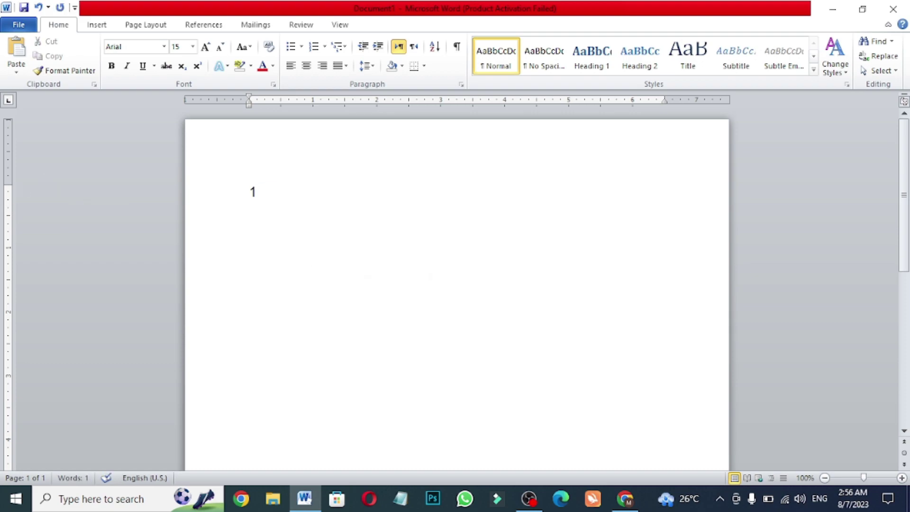
{"action": "key", "text": "Return"}
{"action": "type", "text": "3"}
{"action": "key", "text": "BackSpace"}
{"action": "type", "text": "2"}
{"action": "key", "text": "Return"}
{"action": "type", "text": "3"}
Sort the three numbers in ascending order and re-sort them in descending order.
{"action": "left_click", "coordinate": [262, 183]}
{"action": "key", "text": "ctrl+a"}
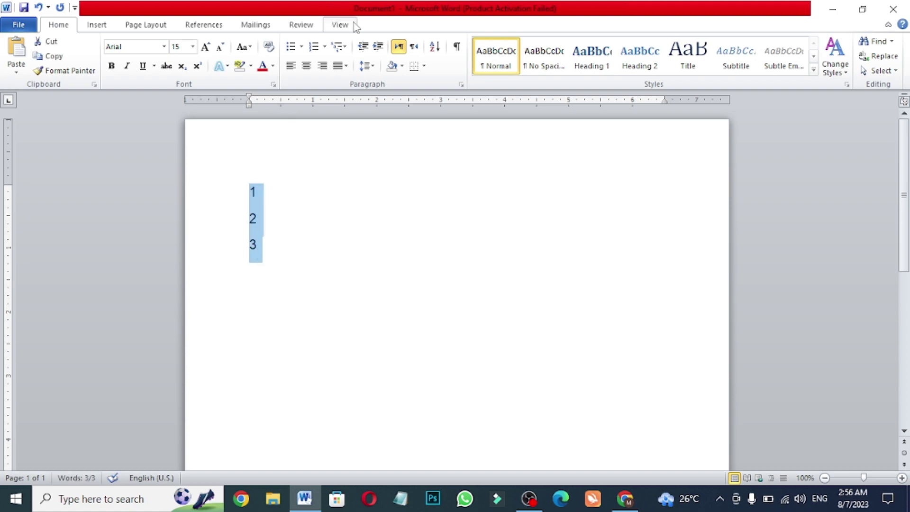
{"action": "left_click", "coordinate": [432, 48]}
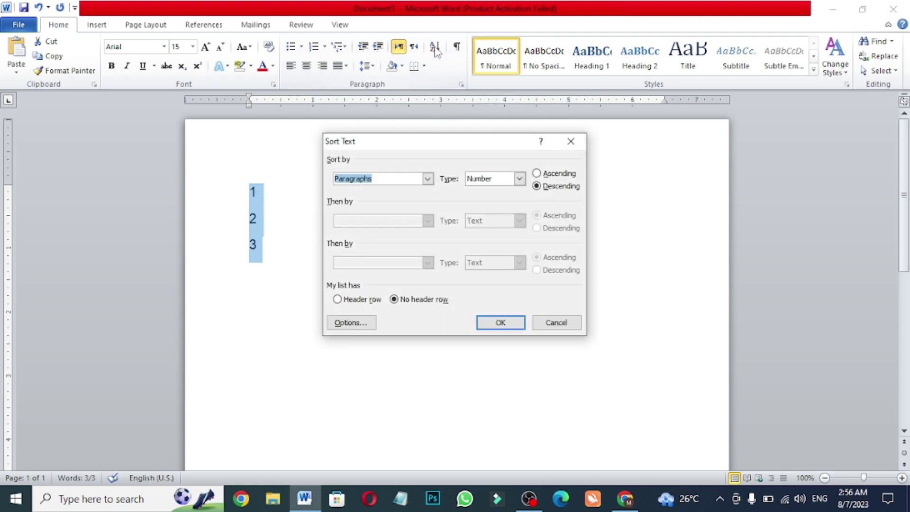
{"action": "left_click", "coordinate": [537, 173]}
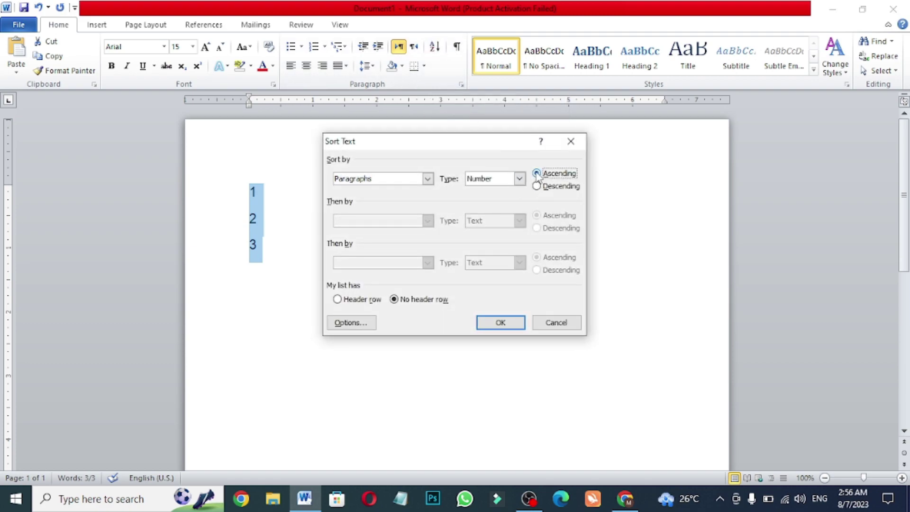
{"action": "left_click", "coordinate": [501, 321]}
{"action": "left_click", "coordinate": [434, 50]}
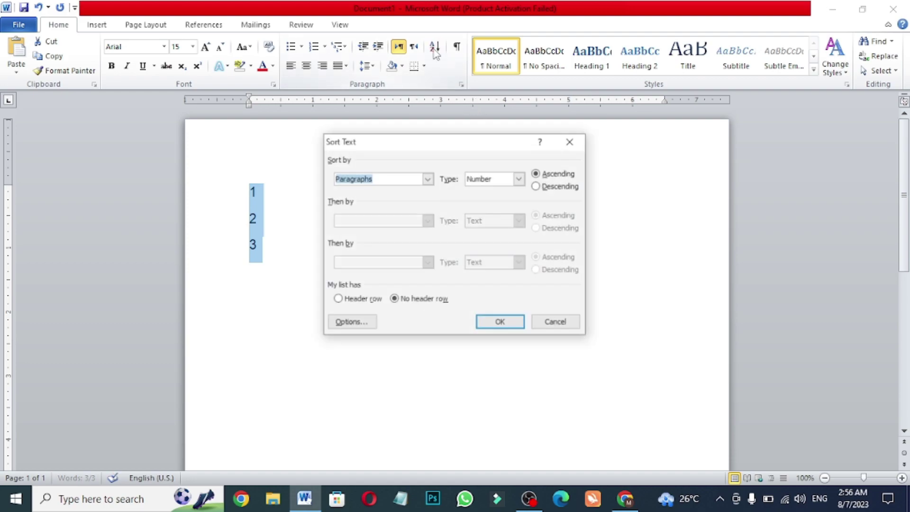
{"action": "left_click", "coordinate": [536, 186]}
{"action": "left_click", "coordinate": [502, 322]}
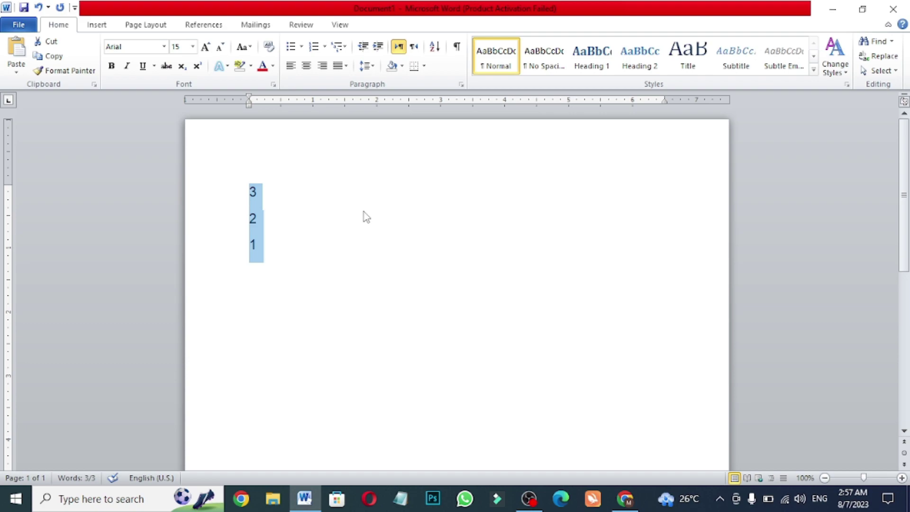
{"action": "left_click", "coordinate": [364, 217]}
{"action": "left_click_drag", "start_coordinate": [243, 186], "coordinate": [259, 250]}
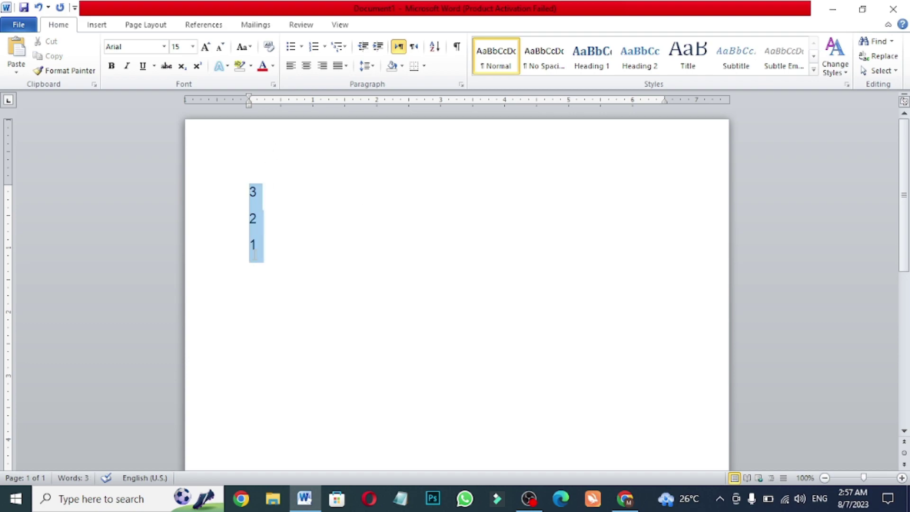
{"action": "left_click", "coordinate": [375, 67]}
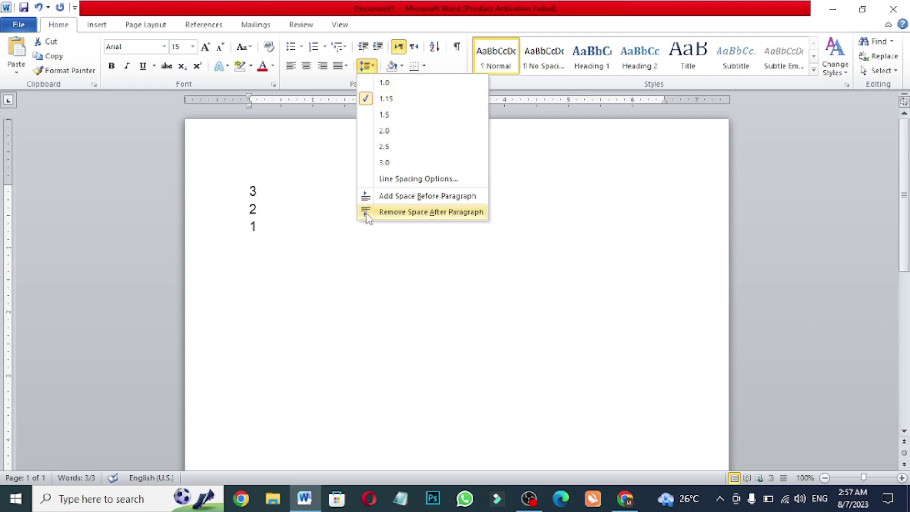
{"action": "left_click", "coordinate": [274, 228]}
Undo the number and letter list edits until the deleted paragraph is restored, and place the cursor at its end.
{"action": "key", "text": "ctrl+z"}
{"action": "key", "text": "ctrl+z"}
{"action": "key", "text": "ctrl+z"}
{"action": "key", "text": "ctrl+z"}
{"action": "key", "text": "ctrl+z"}
{"action": "key", "text": "ctrl+z"}
{"action": "key", "text": "ctrl+z"}
{"action": "key", "text": "ctrl+z"}
{"action": "key", "text": "ctrl+z"}
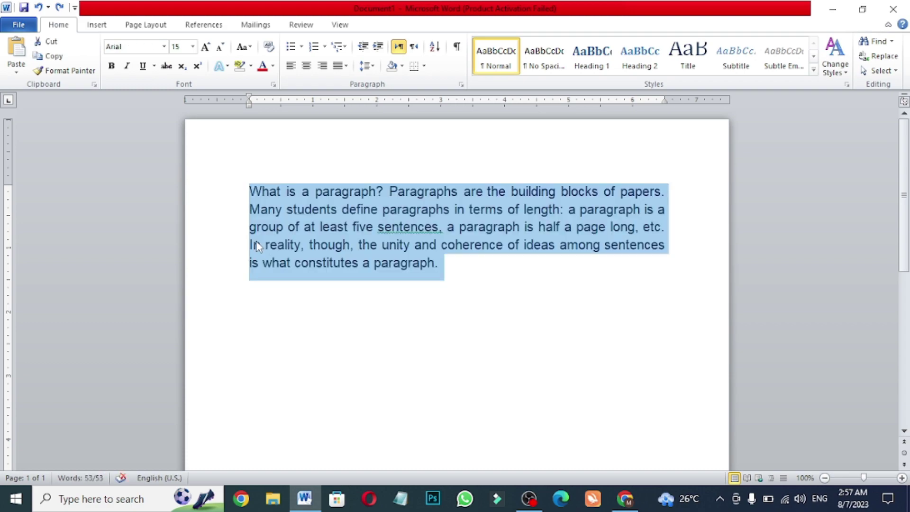
{"action": "left_click", "coordinate": [437, 263]}
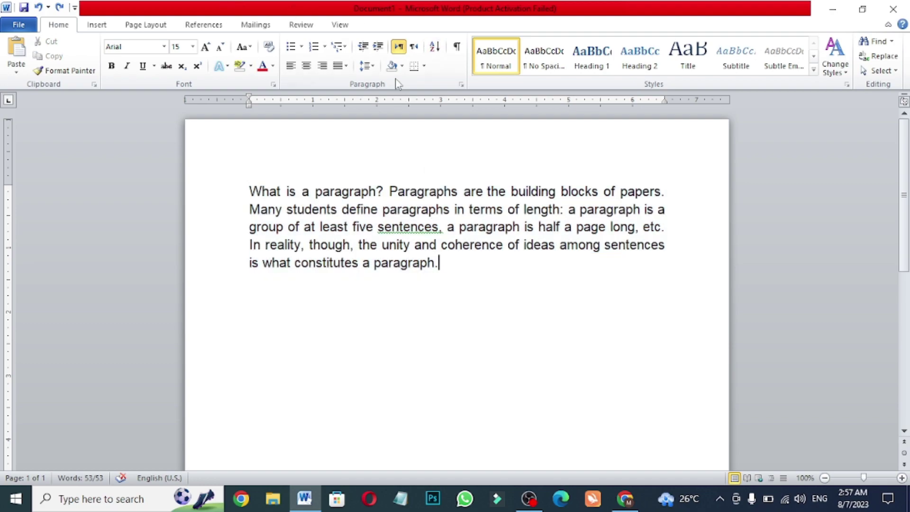
Remove the space after the paragraph and set its line spacing to 1.0.
{"action": "left_click_drag", "start_coordinate": [250, 191], "coordinate": [475, 283]}
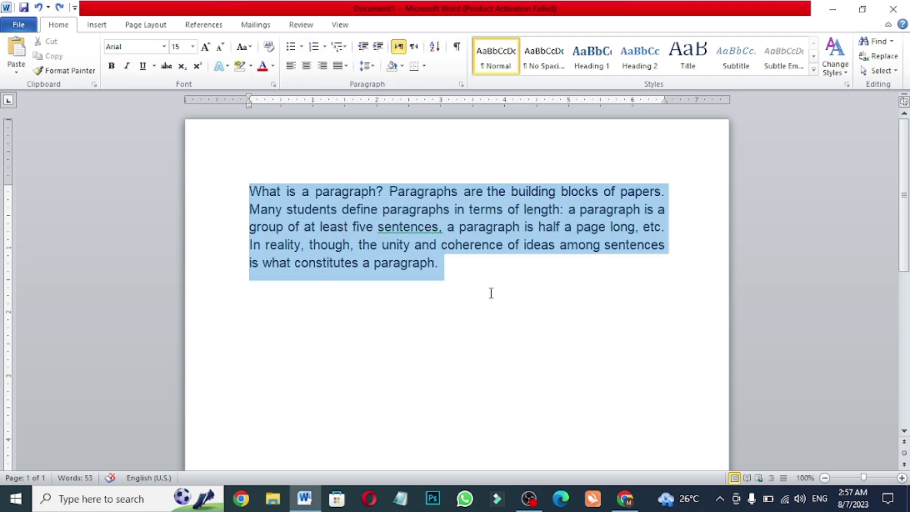
{"action": "left_click", "coordinate": [367, 65]}
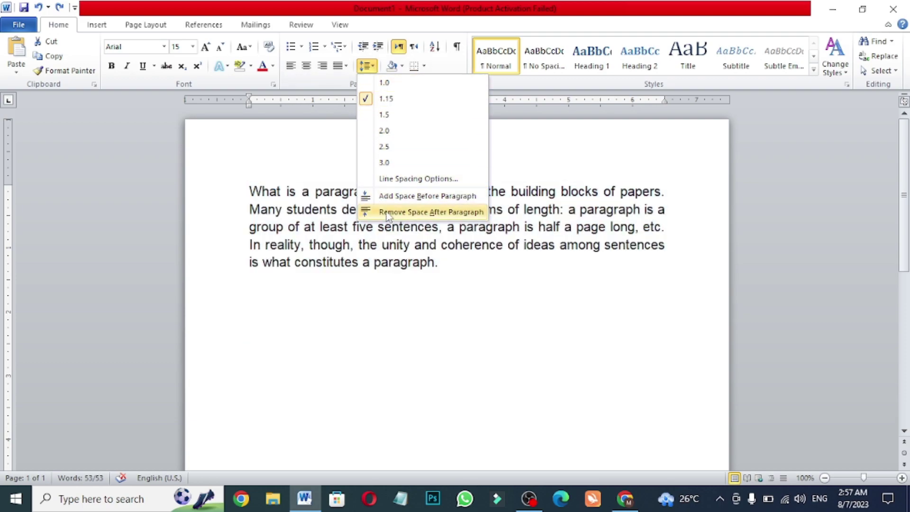
{"action": "left_click", "coordinate": [435, 214]}
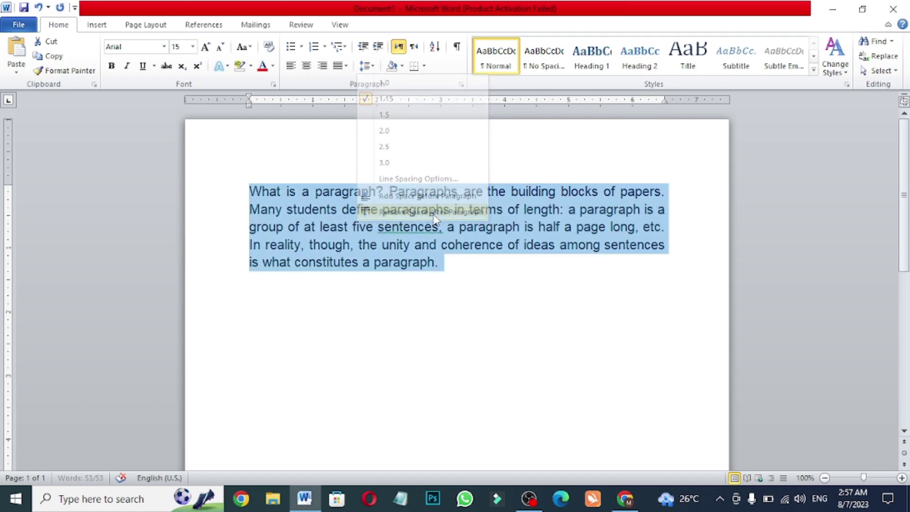
{"action": "left_click", "coordinate": [408, 262]}
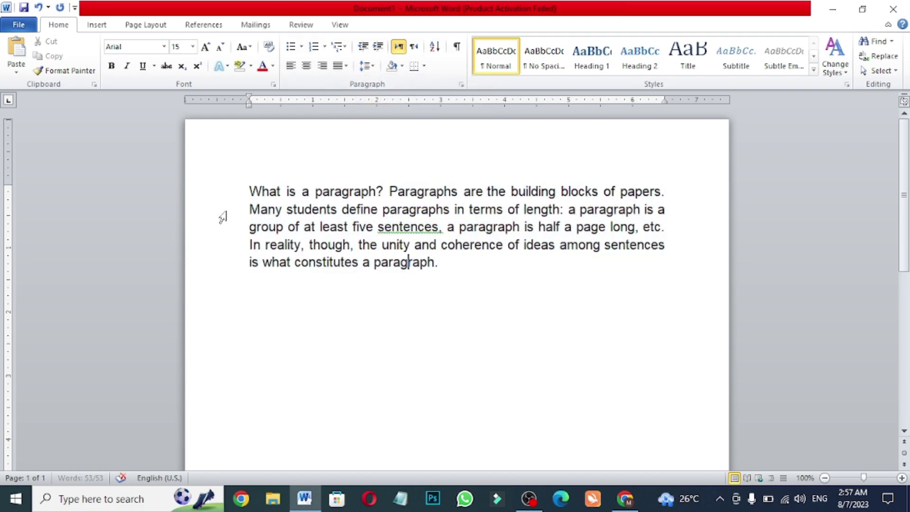
{"action": "left_click_drag", "start_coordinate": [246, 190], "coordinate": [435, 262]}
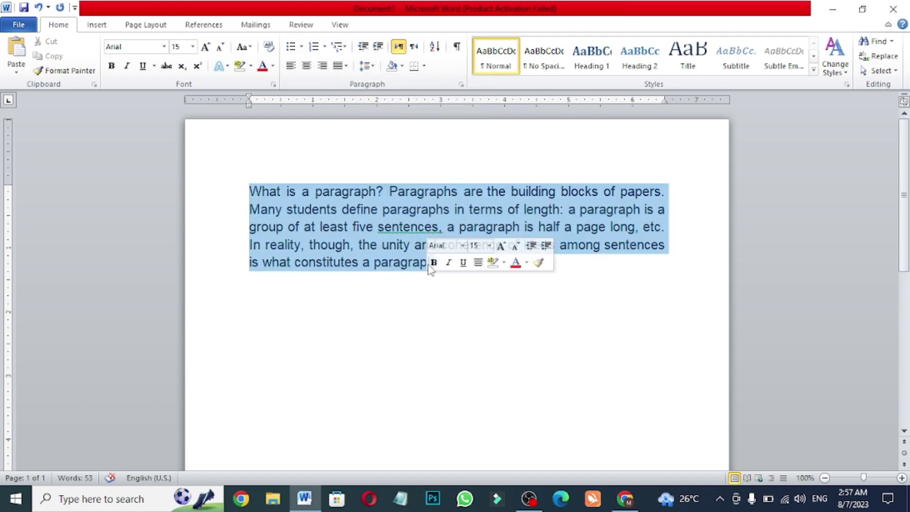
{"action": "left_click", "coordinate": [367, 65]}
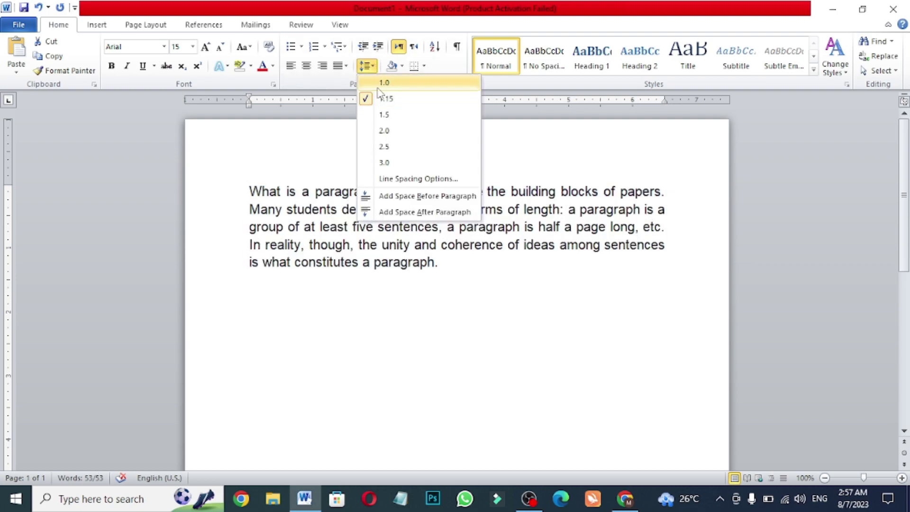
{"action": "left_click", "coordinate": [383, 82]}
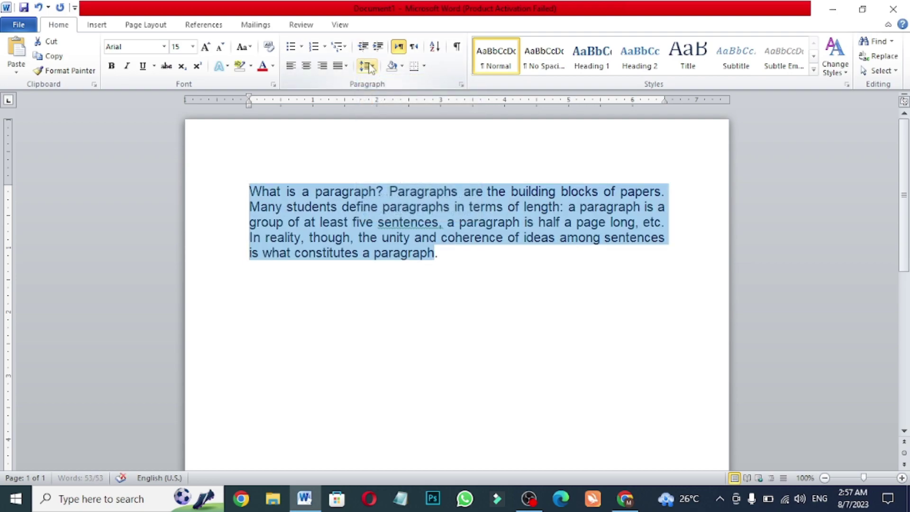
Add space before the paragraph and remove that space again.
{"action": "left_click", "coordinate": [369, 66]}
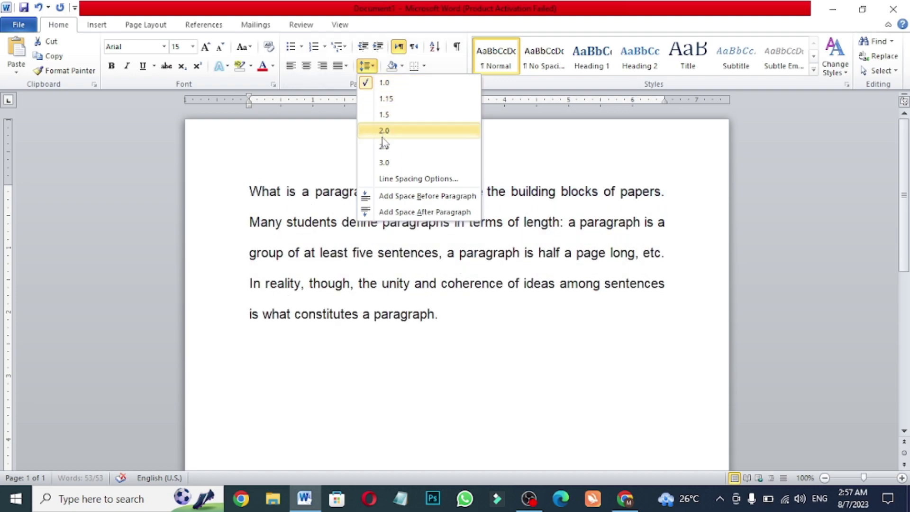
{"action": "left_click", "coordinate": [391, 201]}
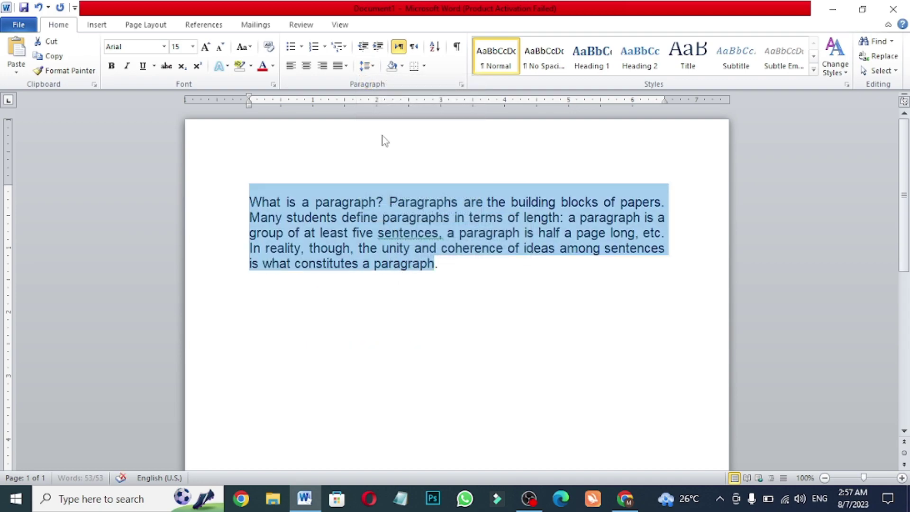
{"action": "left_click", "coordinate": [383, 199]}
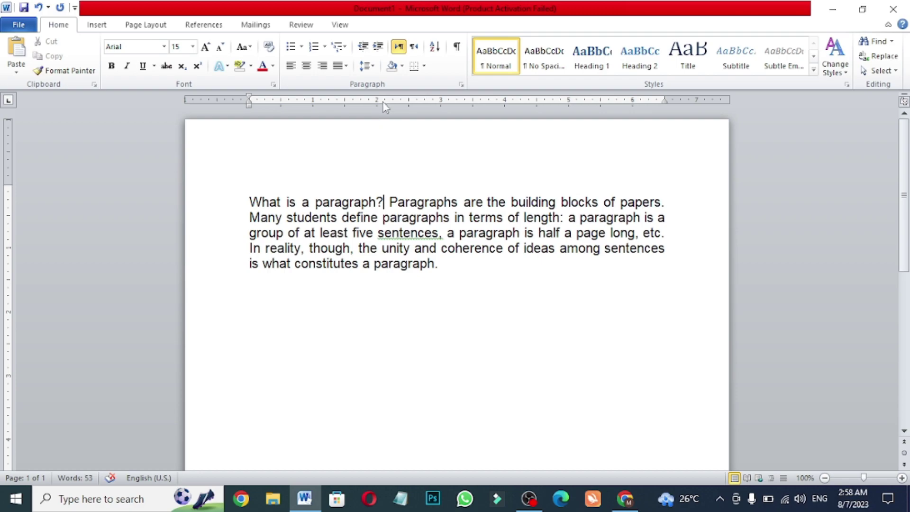
{"action": "left_click", "coordinate": [368, 66]}
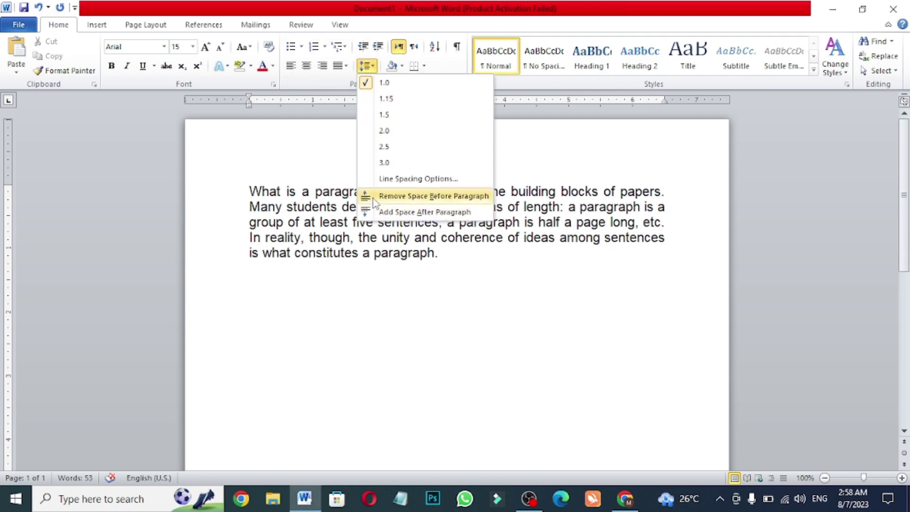
{"action": "left_click", "coordinate": [426, 195]}
Add space after the paragraph, toggle it on the whole selected paragraph, and leave the space after removed.
{"action": "left_click", "coordinate": [368, 65]}
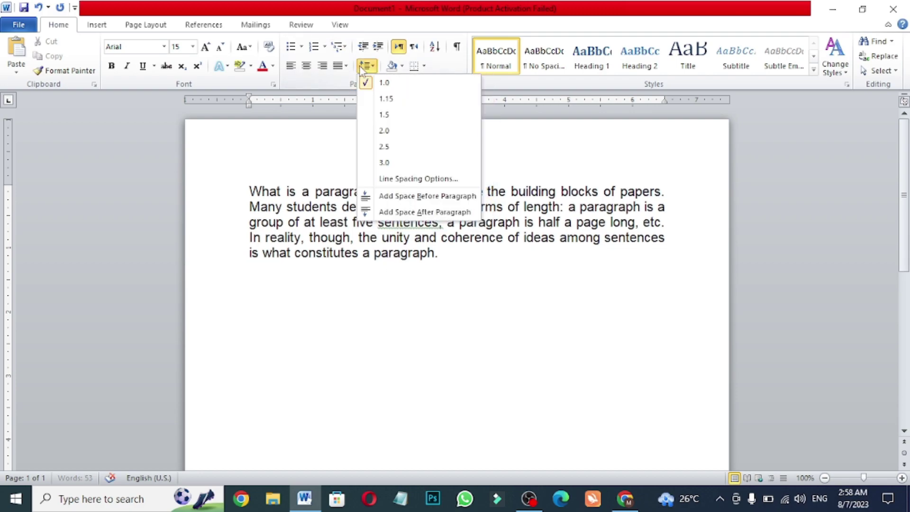
{"action": "left_click", "coordinate": [417, 215]}
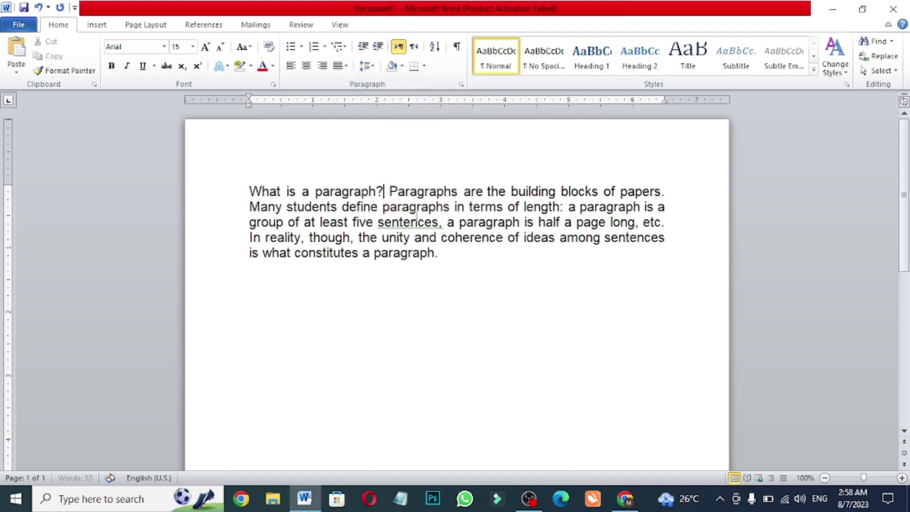
{"action": "left_click_drag", "start_coordinate": [259, 188], "coordinate": [490, 250]}
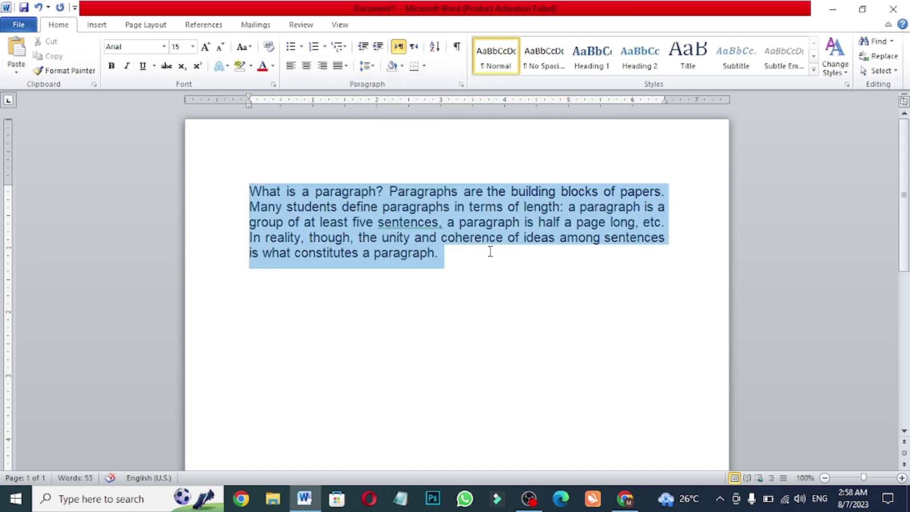
{"action": "left_click", "coordinate": [368, 66]}
{"action": "left_click", "coordinate": [417, 212]}
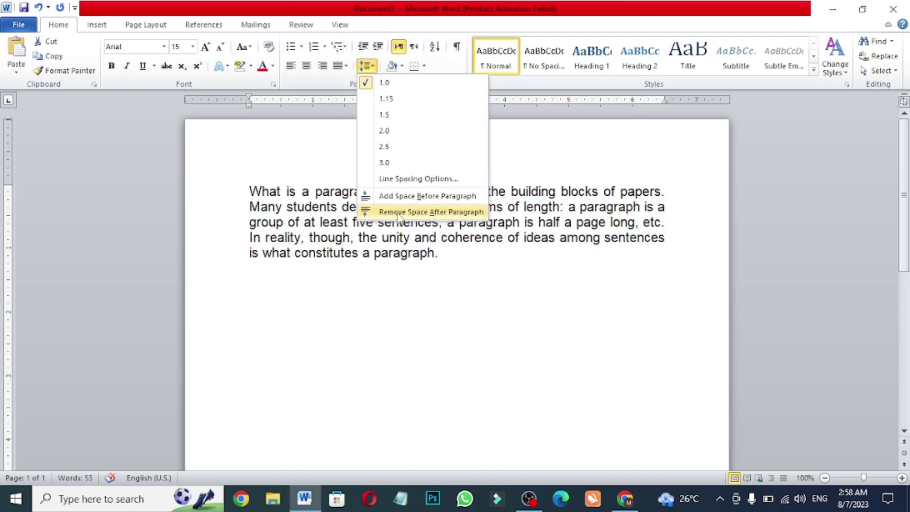
{"action": "left_click", "coordinate": [366, 66]}
{"action": "left_click", "coordinate": [392, 212]}
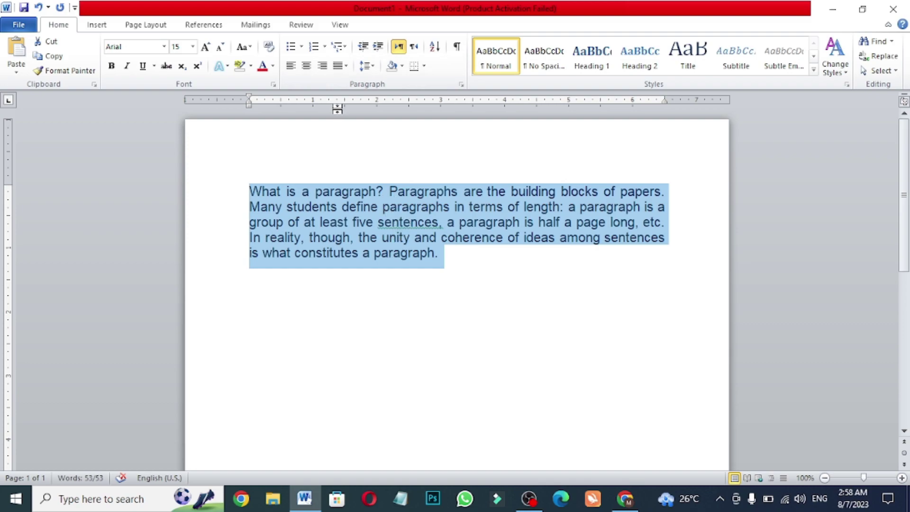
{"action": "left_click", "coordinate": [366, 66]}
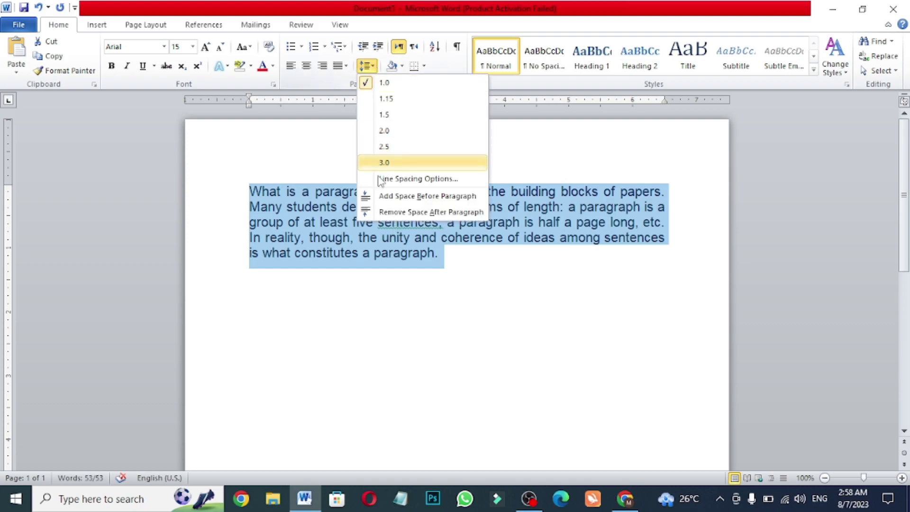
{"action": "left_click", "coordinate": [391, 213]}
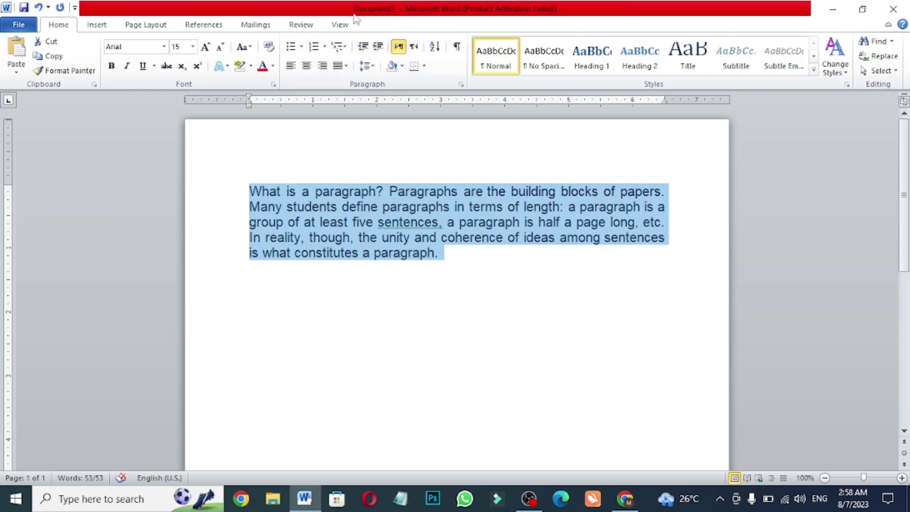
{"action": "left_click", "coordinate": [387, 142]}
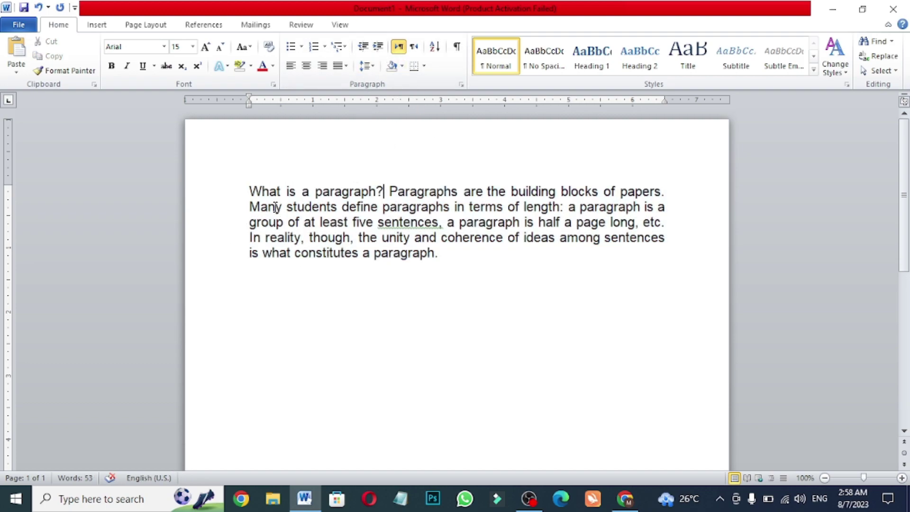
Preview the Dark Red and Red shading colors on the paragraph without applying either.
{"action": "left_click_drag", "start_coordinate": [248, 192], "coordinate": [548, 260]}
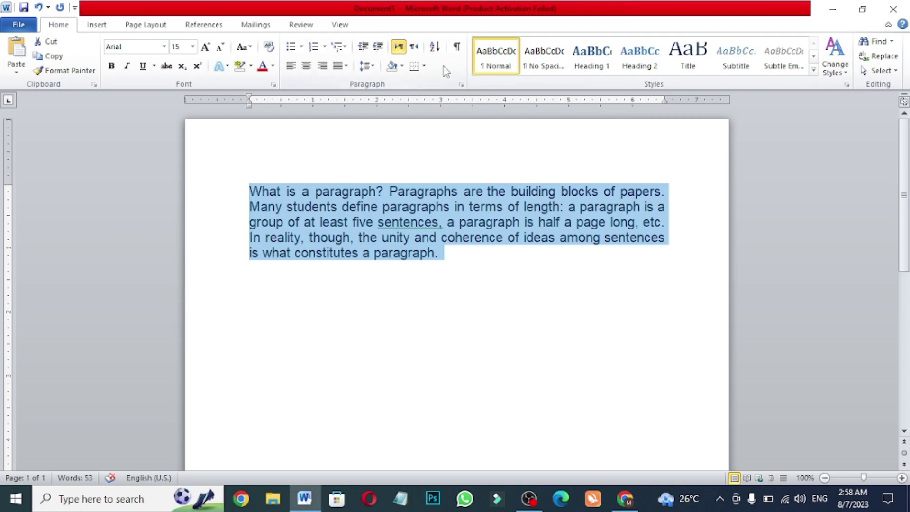
{"action": "left_click", "coordinate": [402, 66]}
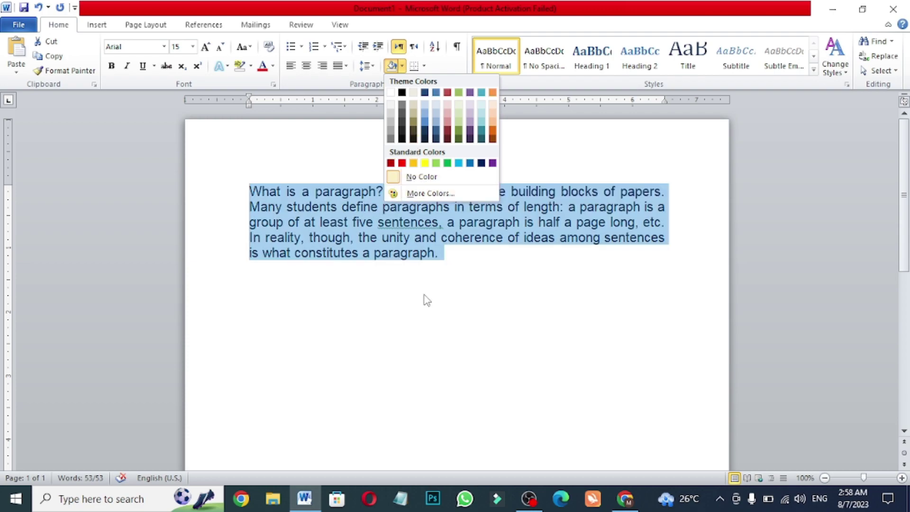
{"action": "key", "text": "Escape"}
{"action": "left_click", "coordinate": [298, 159]}
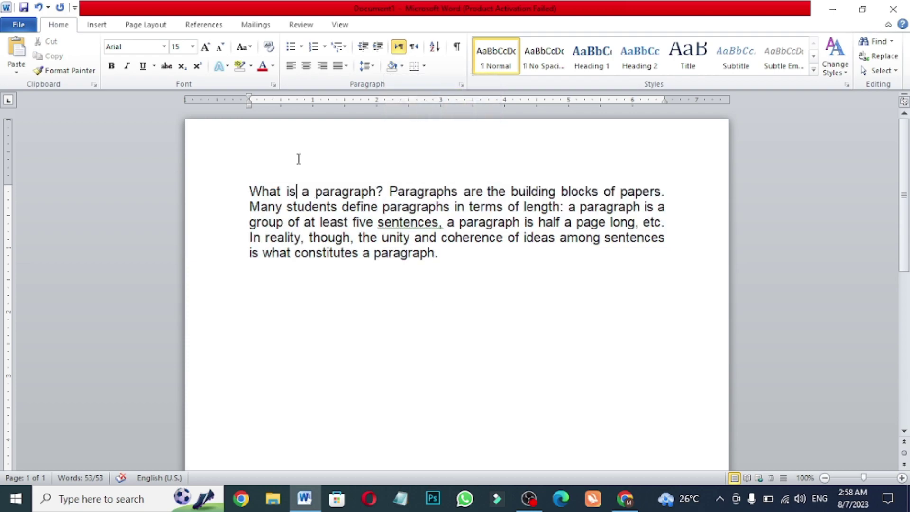
{"action": "left_click", "coordinate": [402, 66]}
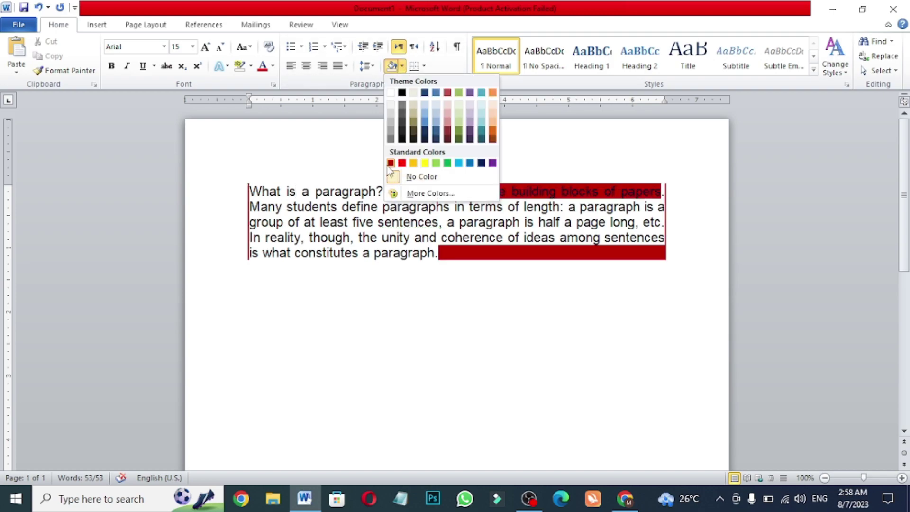
{"action": "key", "text": "Escape"}
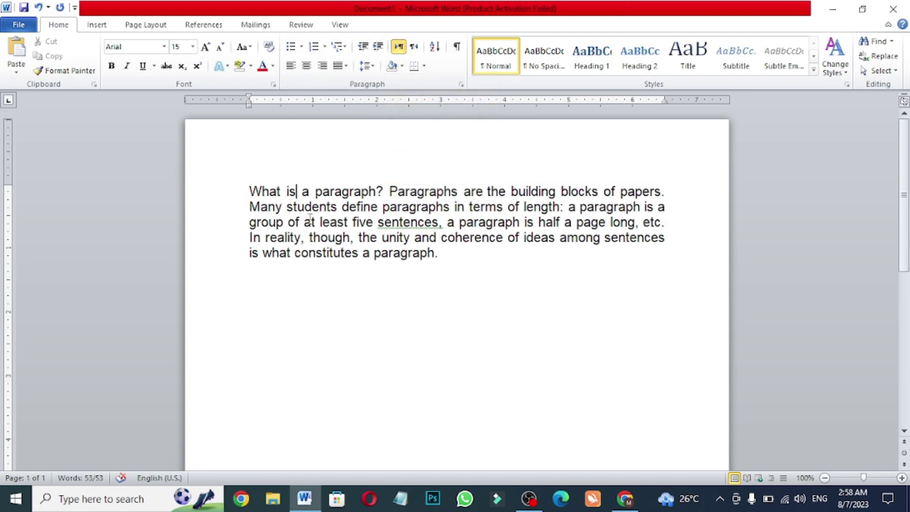
{"action": "left_click", "coordinate": [249, 191]}
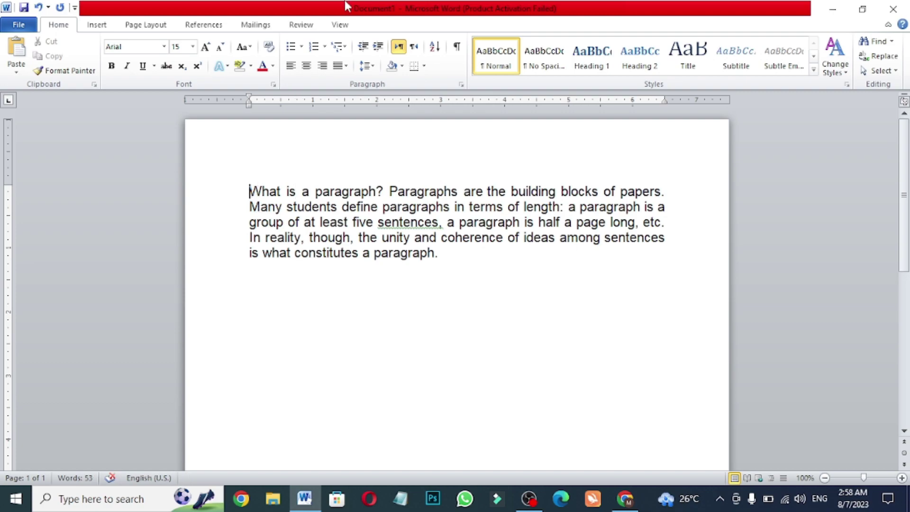
{"action": "left_click", "coordinate": [401, 66]}
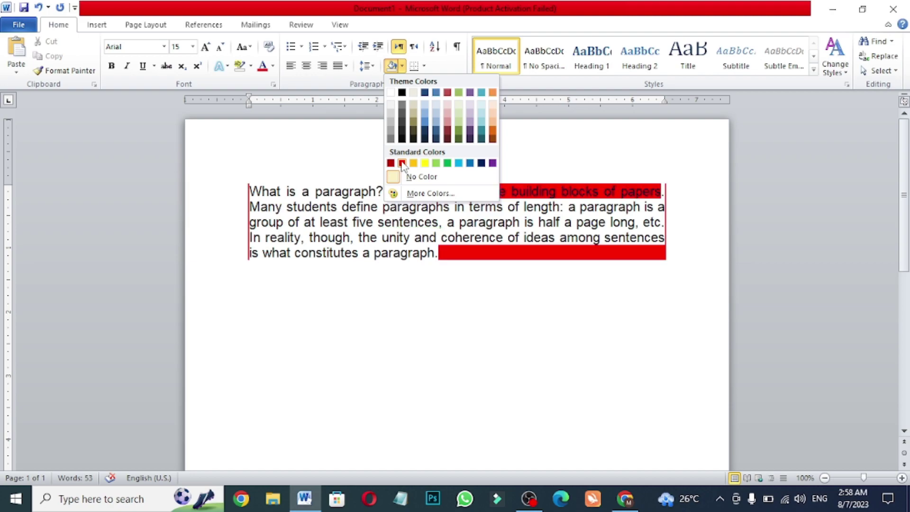
{"action": "left_click", "coordinate": [333, 222]}
Look over the shading colors for the selected text "What is a paragraph?" without applying one.
{"action": "left_click_drag", "start_coordinate": [249, 191], "coordinate": [389, 190]}
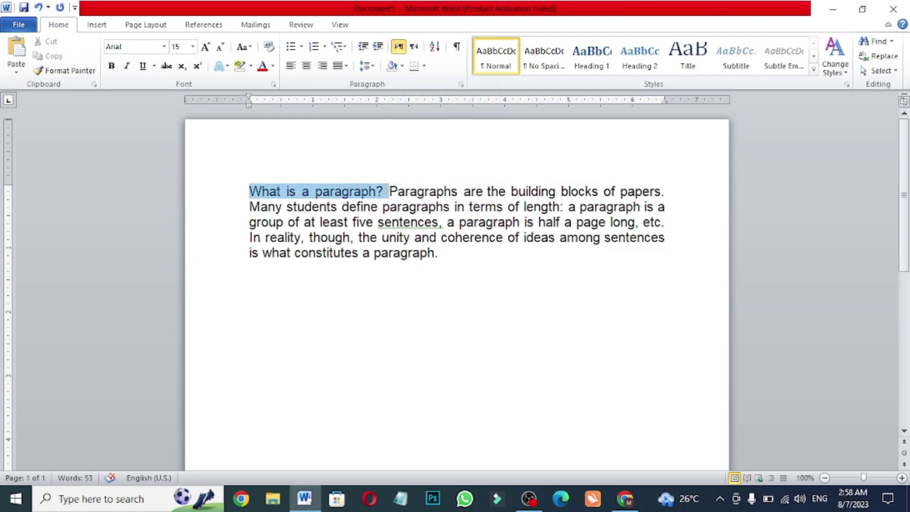
{"action": "left_click", "coordinate": [402, 66]}
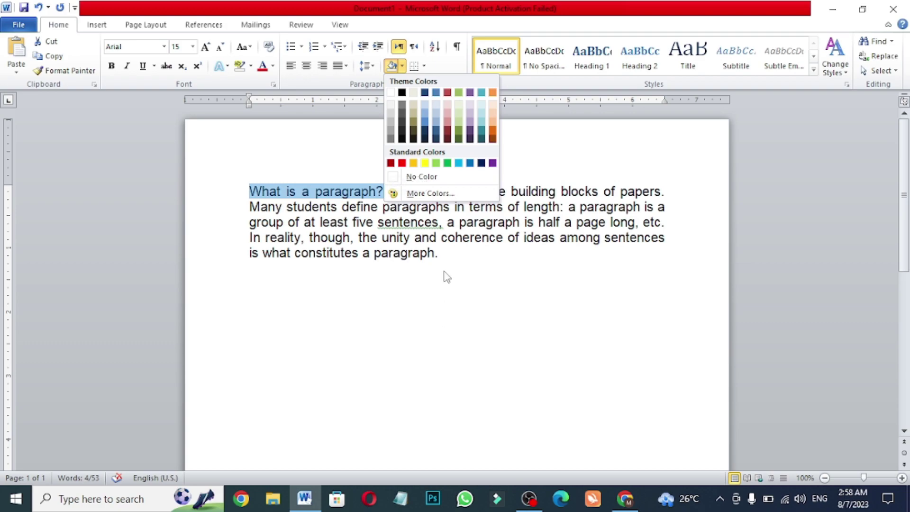
{"action": "left_click", "coordinate": [439, 258]}
Select the whole paragraph and set its shading to No Color.
{"action": "left_click_drag", "start_coordinate": [437, 253], "coordinate": [245, 173]}
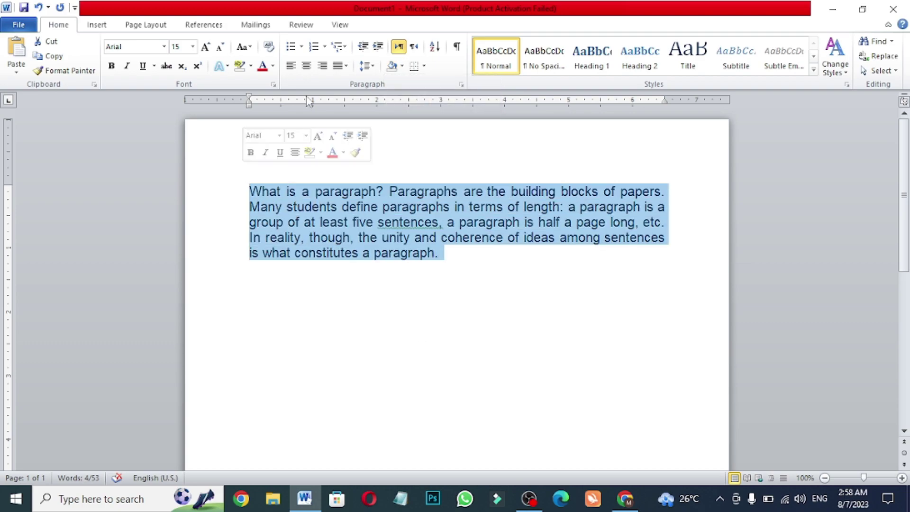
{"action": "left_click", "coordinate": [403, 66]}
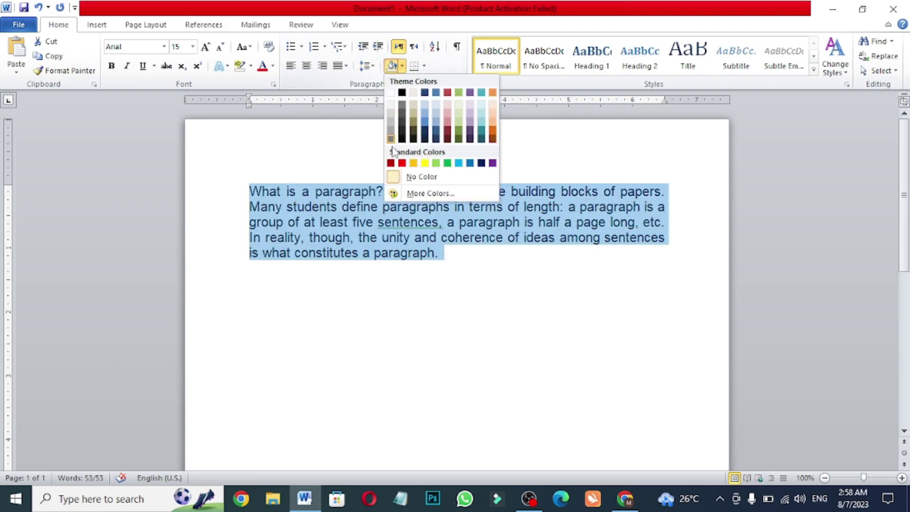
{"action": "left_click", "coordinate": [398, 176]}
{"action": "left_click", "coordinate": [314, 208]}
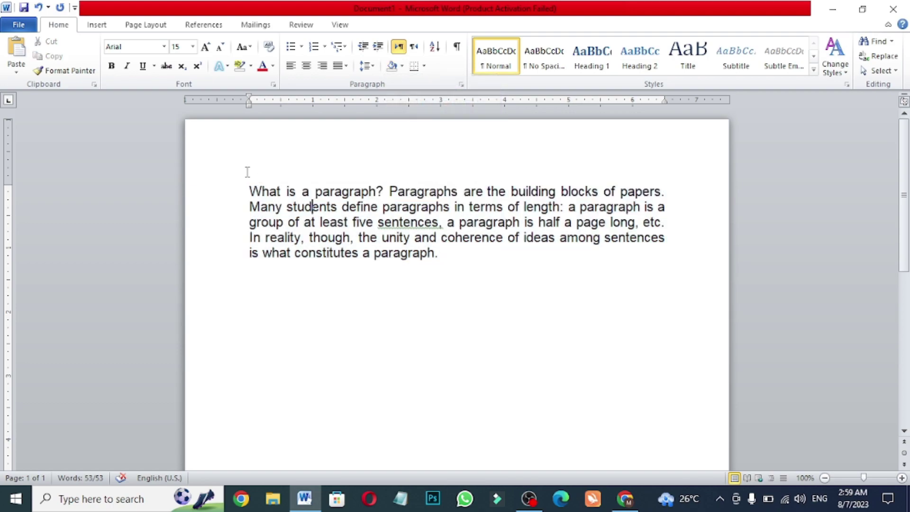
Preview Red shading on only the text "What is a paragraph?" and close the colors without applying it.
{"action": "left_click_drag", "start_coordinate": [247, 190], "coordinate": [390, 192]}
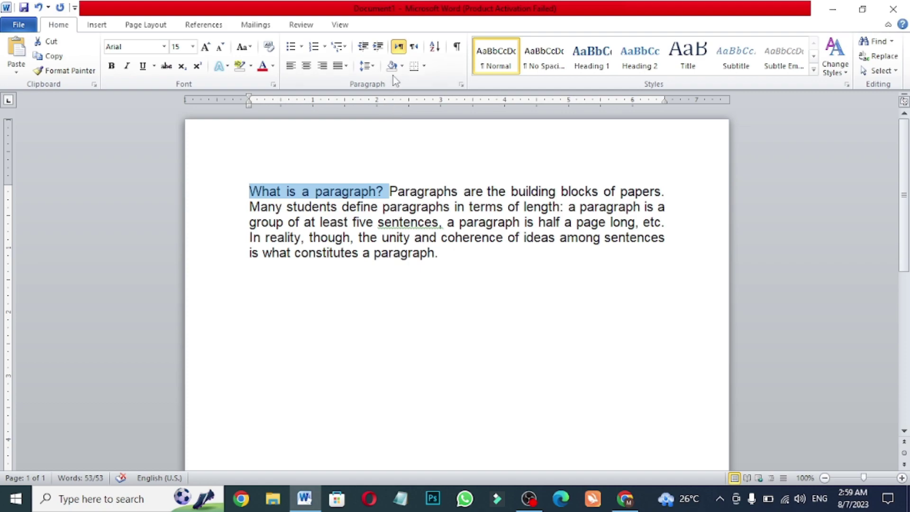
{"action": "left_click", "coordinate": [402, 66]}
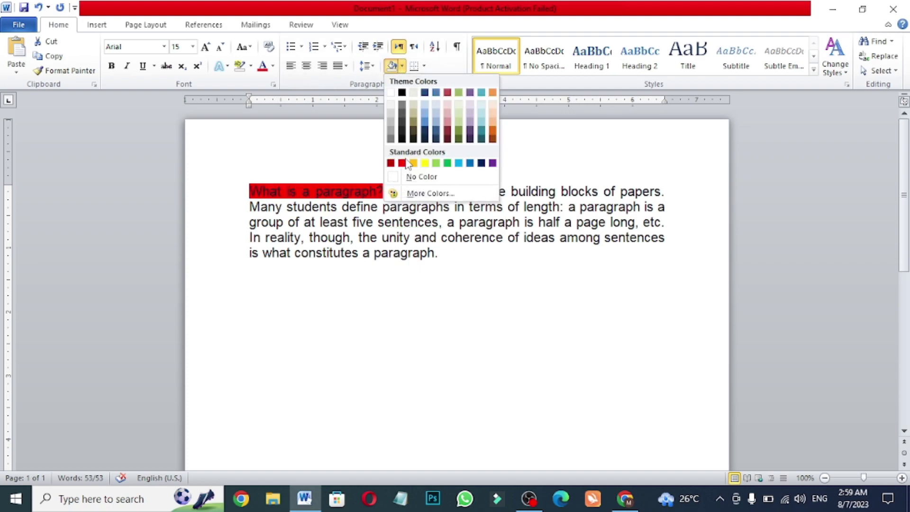
{"action": "left_click", "coordinate": [485, 327]}
{"action": "left_click", "coordinate": [312, 221]}
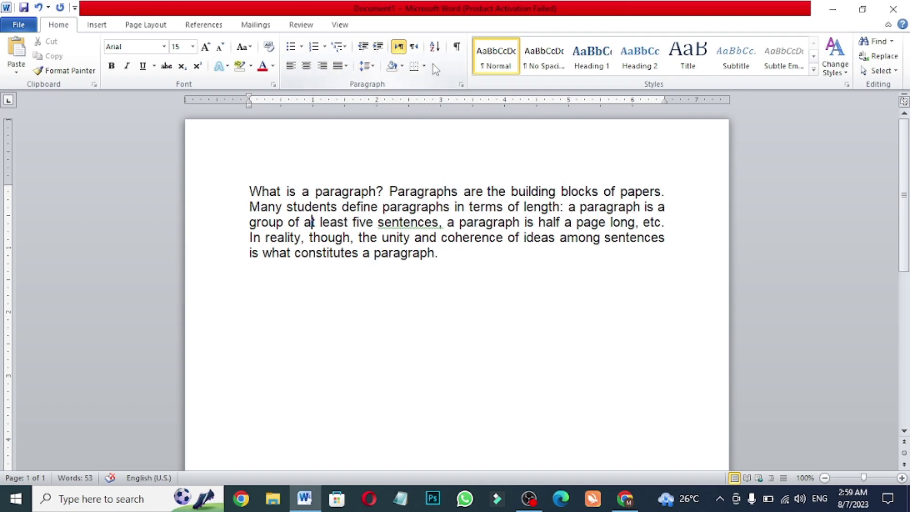
Place the cursor at the end of the paragraph and add an empty line below it.
{"action": "left_click_drag", "start_coordinate": [246, 189], "coordinate": [314, 191]}
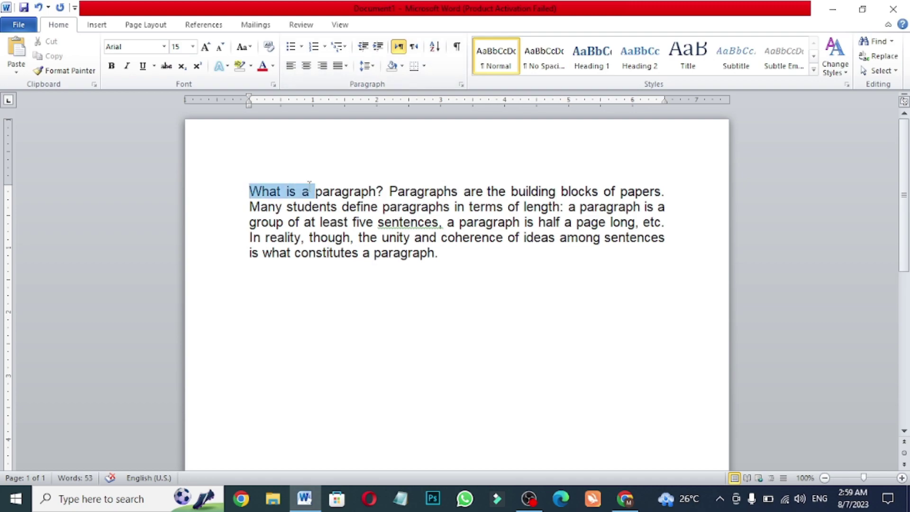
{"action": "left_click", "coordinate": [351, 316]}
{"action": "left_click", "coordinate": [490, 309]}
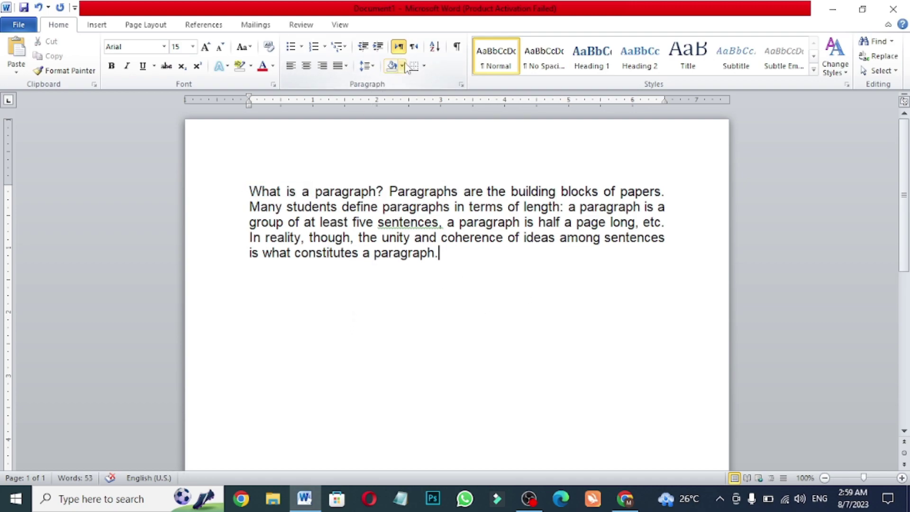
{"action": "key", "text": "Return"}
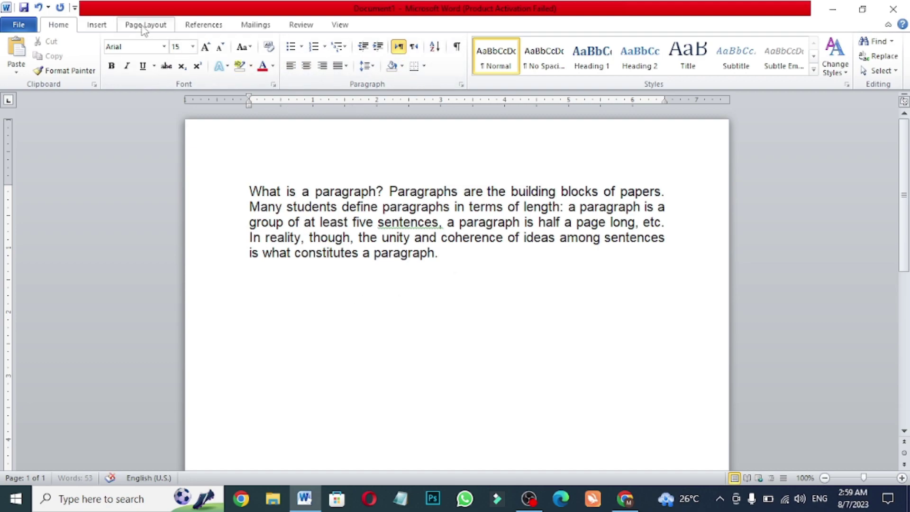
Examine the available insert and page layout commands and return to the basic formatting commands.
{"action": "left_click", "coordinate": [97, 26]}
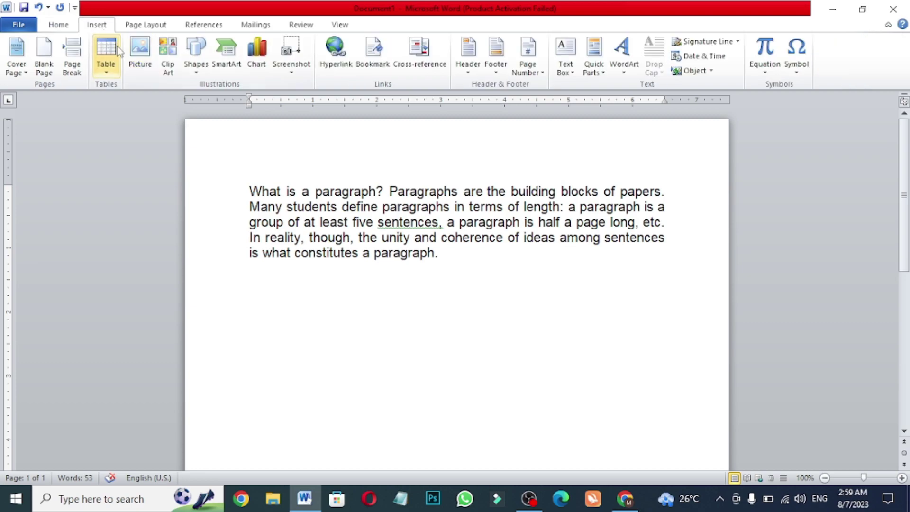
{"action": "left_click", "coordinate": [147, 27]}
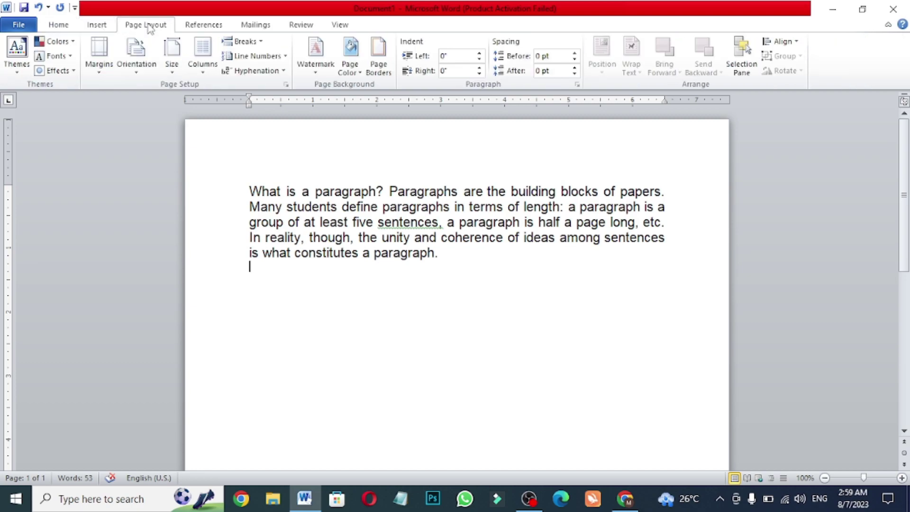
{"action": "left_click", "coordinate": [104, 22]}
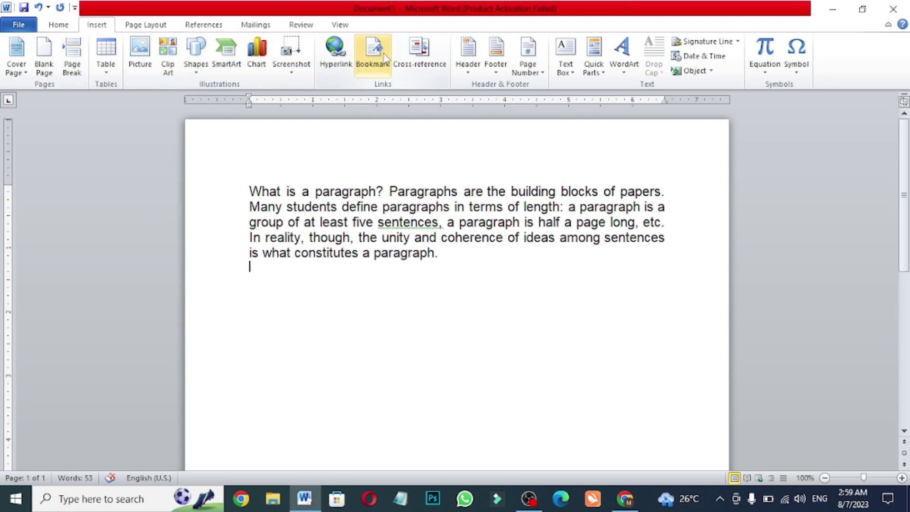
{"action": "left_click", "coordinate": [144, 28]}
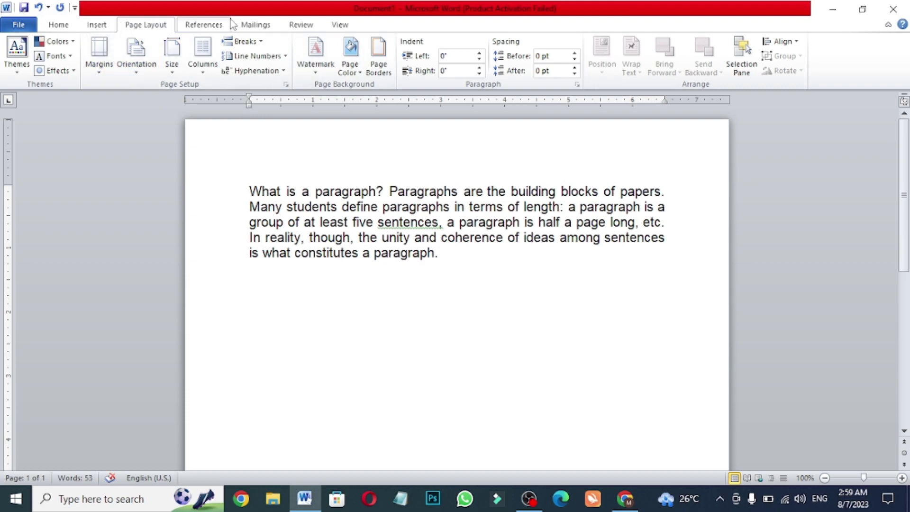
{"action": "left_click", "coordinate": [61, 26]}
{"action": "left_click", "coordinate": [97, 27]}
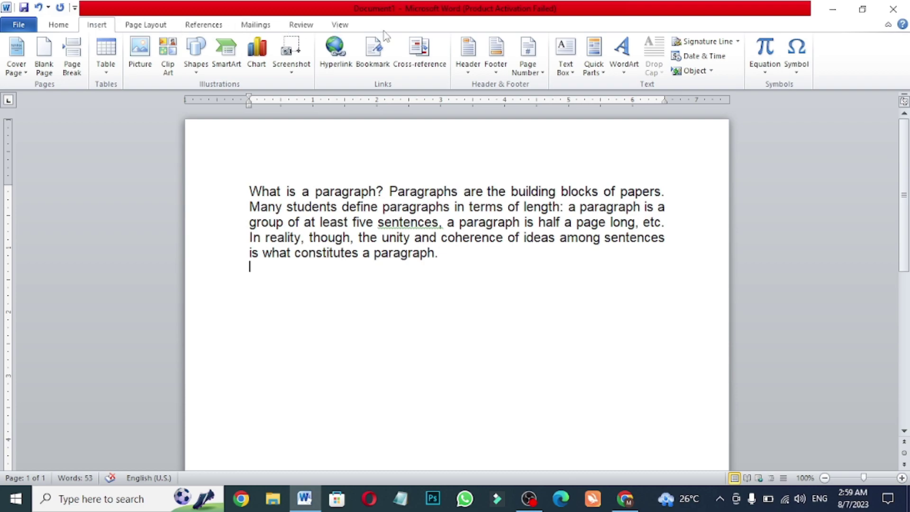
{"action": "left_click", "coordinate": [147, 27]}
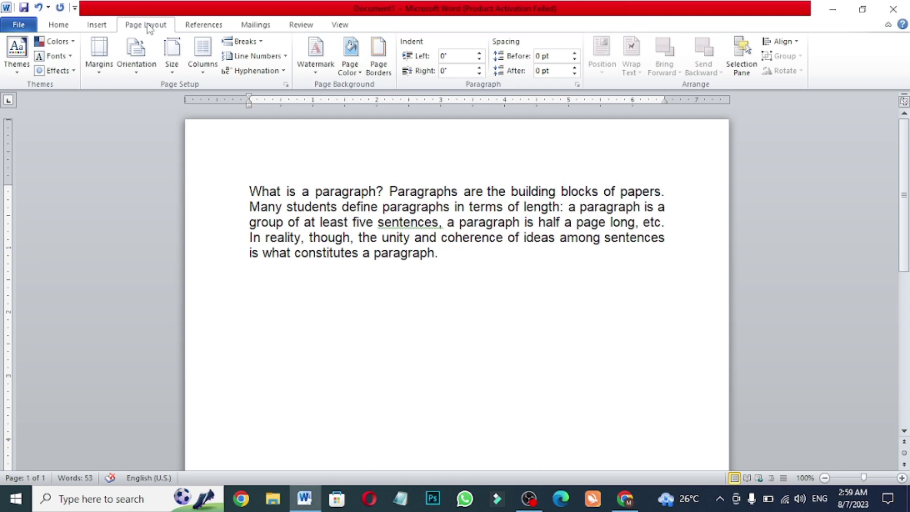
{"action": "left_click", "coordinate": [101, 27]}
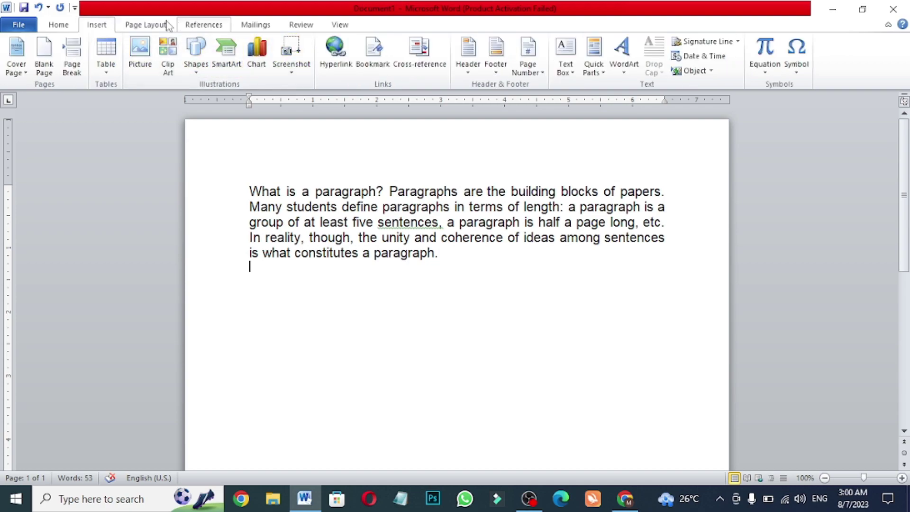
{"action": "left_click", "coordinate": [151, 25]}
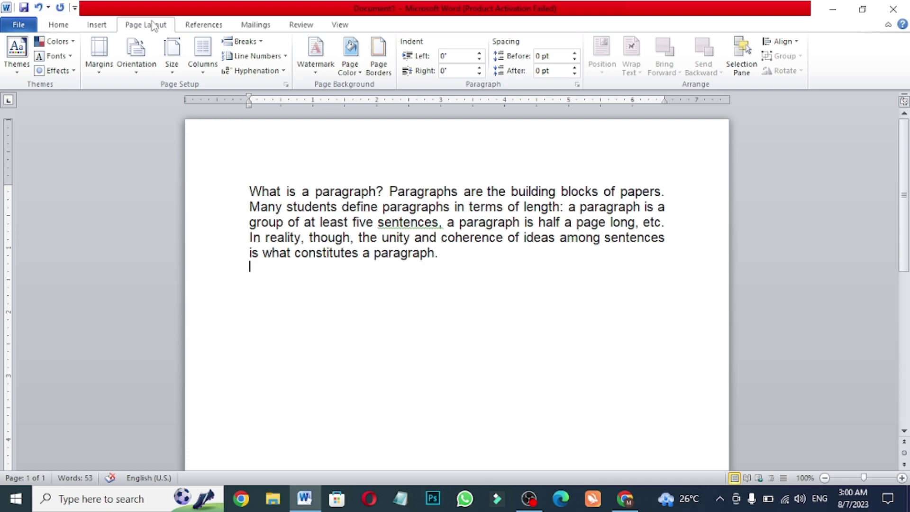
{"action": "left_click", "coordinate": [71, 25]}
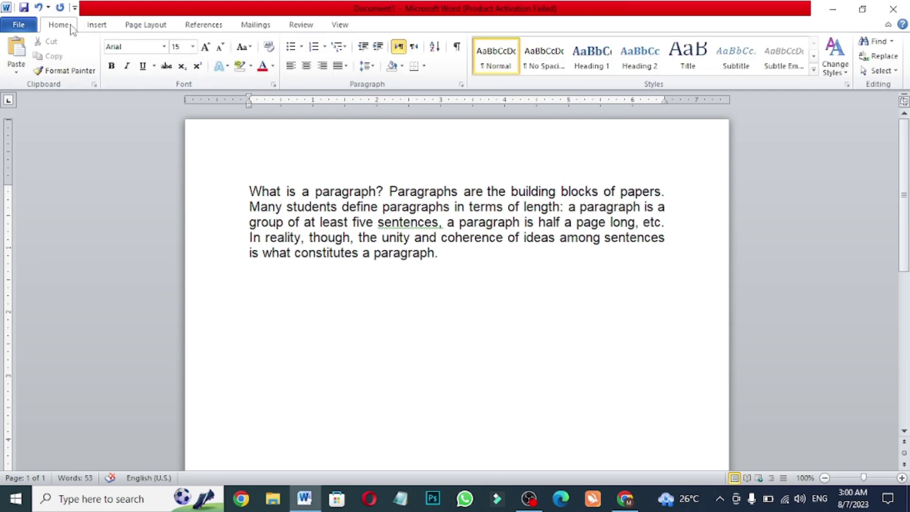
Draw a rectangle about 3.69" wide and 1.25" high below the paragraph and deselect it.
{"action": "left_click", "coordinate": [105, 26]}
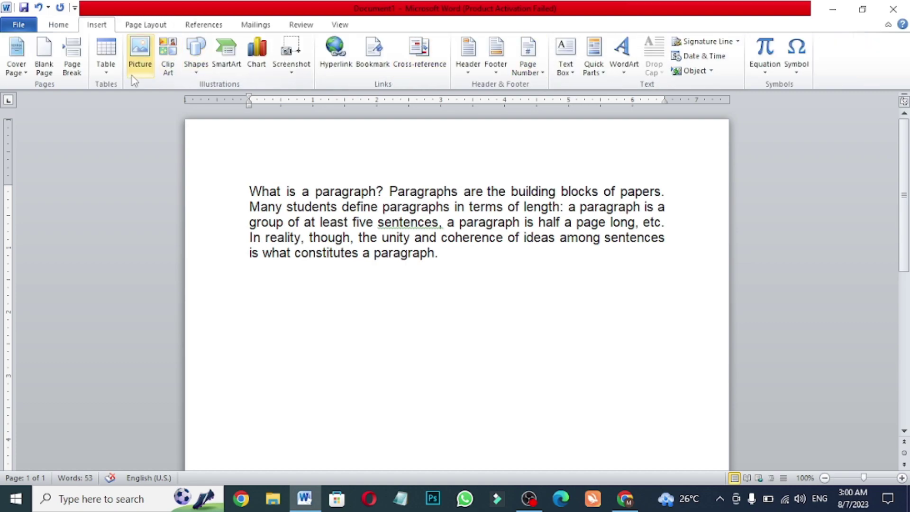
{"action": "left_click", "coordinate": [202, 67]}
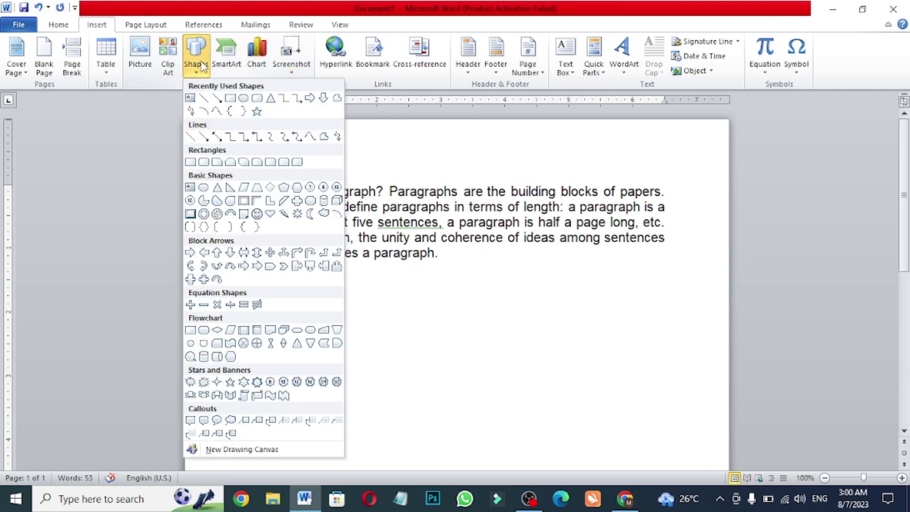
{"action": "left_click", "coordinate": [231, 98]}
{"action": "mouse_move", "coordinate": [273, 284]}
{"action": "left_mouse_down"}
{"action": "mouse_move", "coordinate": [482, 439]}
{"action": "mouse_move", "coordinate": [522, 397]}
{"action": "mouse_move", "coordinate": [509, 365]}
{"action": "left_mouse_up"}
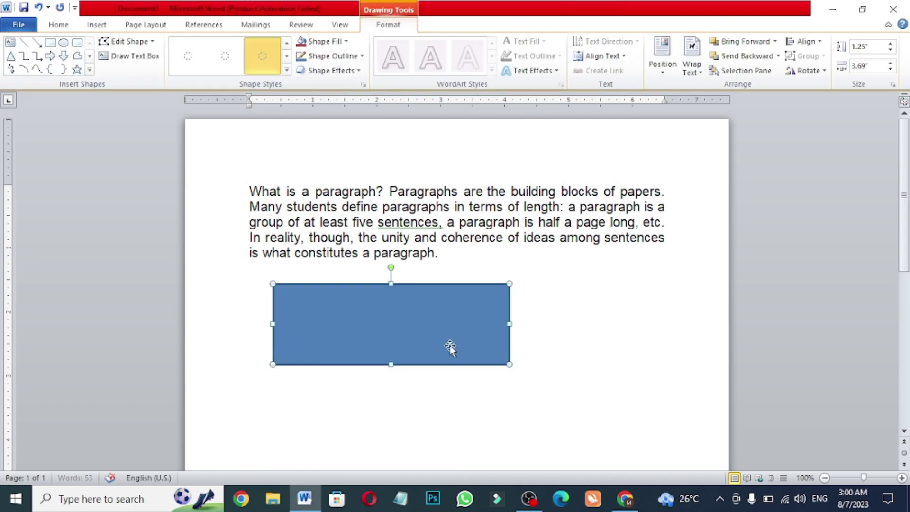
{"action": "left_click", "coordinate": [581, 361]}
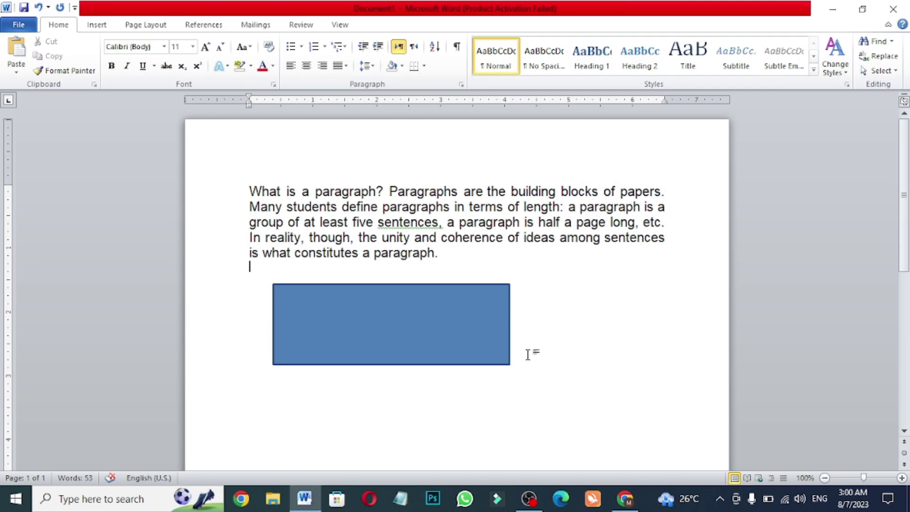
{"action": "double_click", "coordinate": [331, 324]}
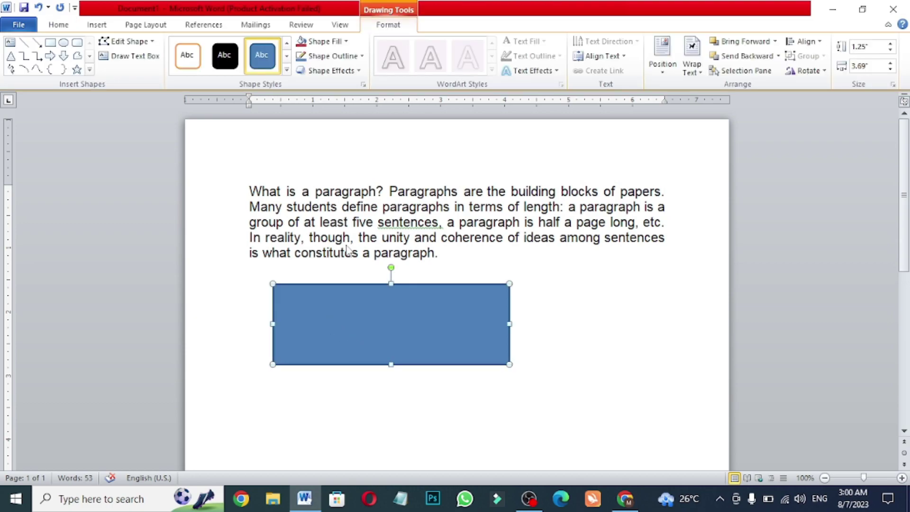
{"action": "left_click", "coordinate": [620, 322]}
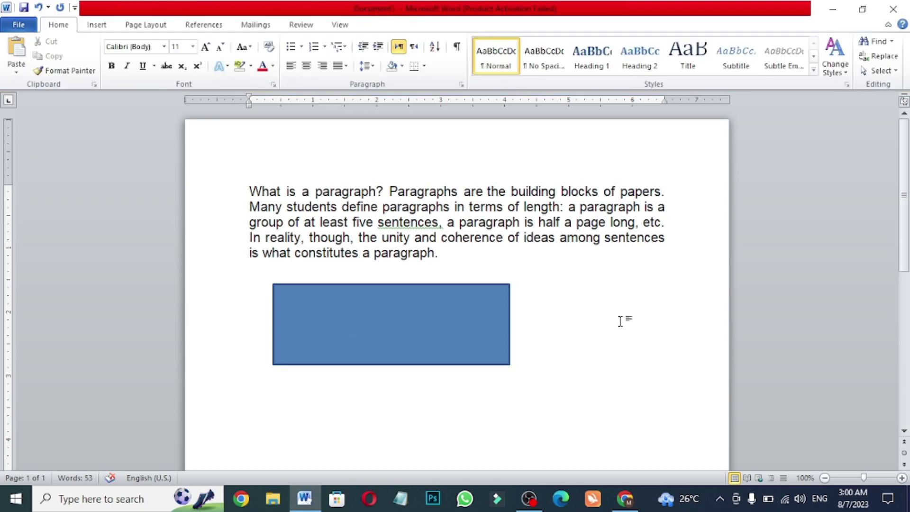
Apply Red shading to the empty line between the paragraph and the rectangle.
{"action": "left_click", "coordinate": [401, 66]}
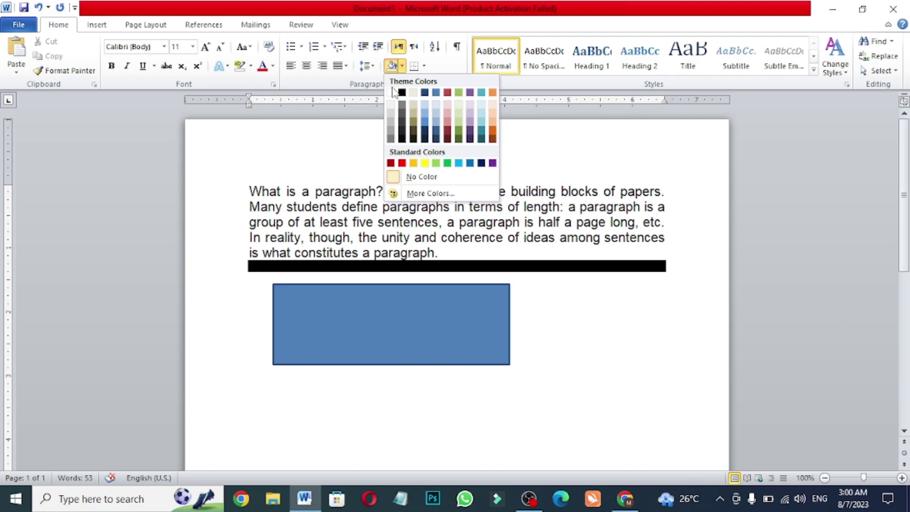
{"action": "left_click", "coordinate": [402, 163]}
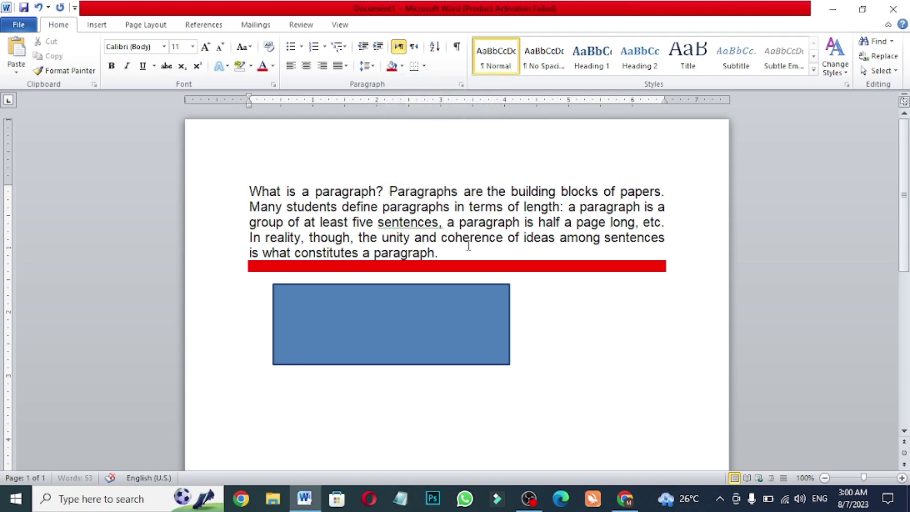
{"action": "left_click", "coordinate": [501, 253]}
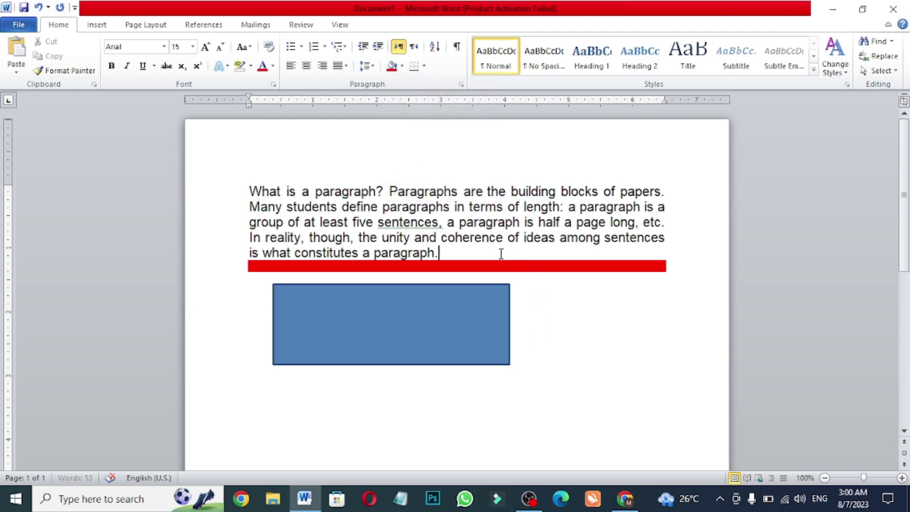
Delete the blue rectangle and undo the changes back to before it was drawn.
{"action": "left_click", "coordinate": [473, 315]}
{"action": "key", "text": "Delete"}
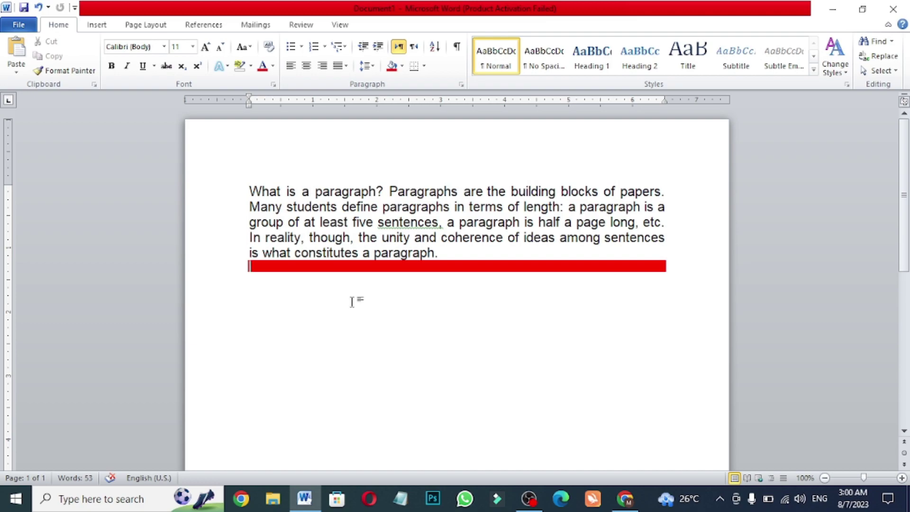
{"action": "key", "text": "ctrl+z"}
{"action": "key", "text": "ctrl+z"}
{"action": "key", "text": "ctrl+z"}
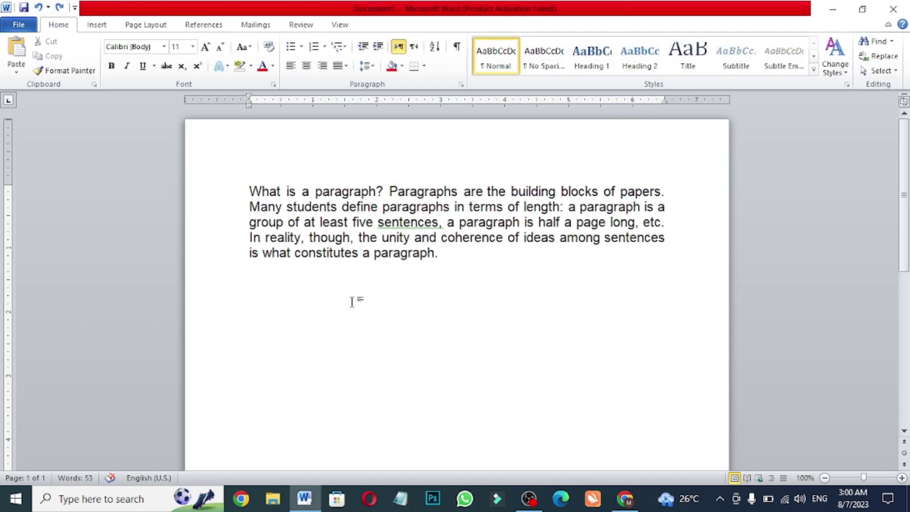
Look over the shading colors and the available border types without applying any.
{"action": "left_click", "coordinate": [402, 66]}
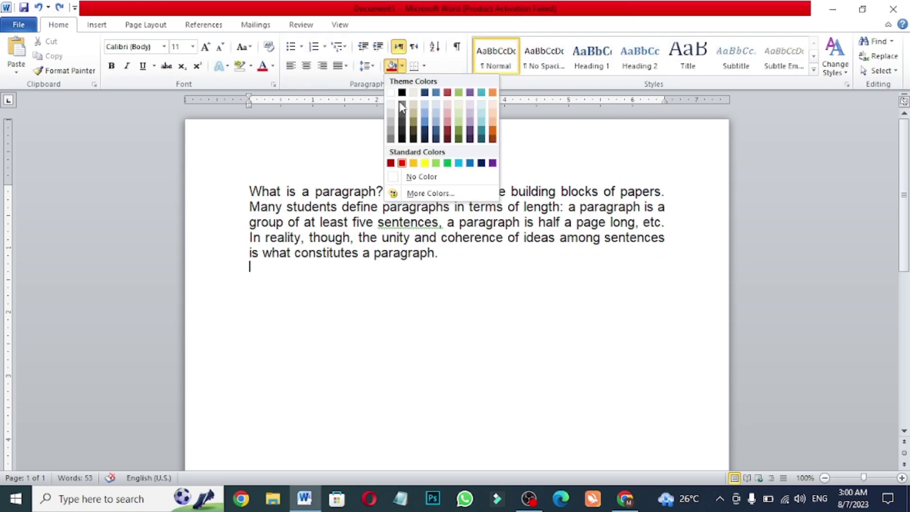
{"action": "left_click", "coordinate": [386, 215]}
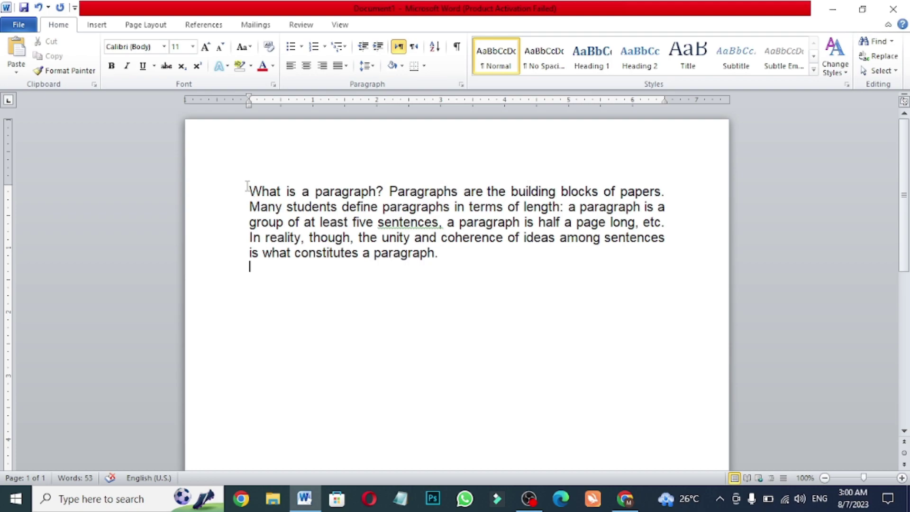
{"action": "left_click", "coordinate": [424, 70]}
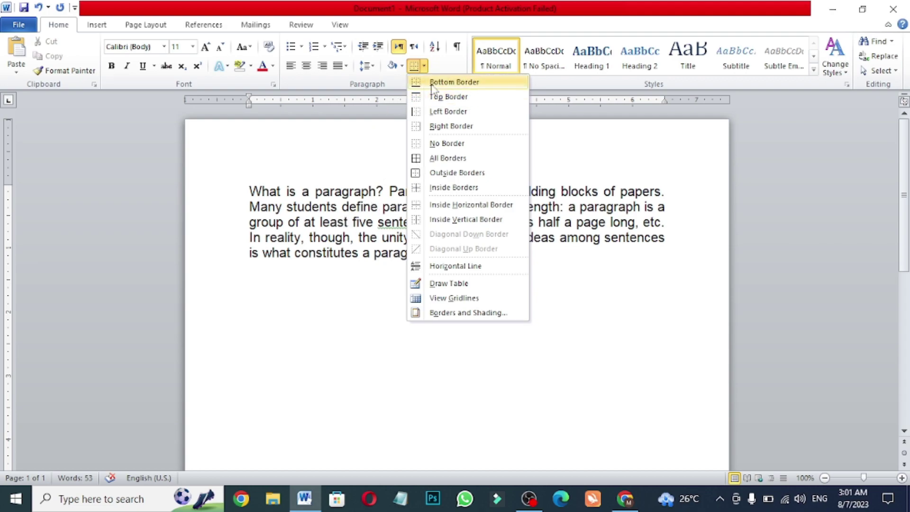
{"action": "left_click", "coordinate": [270, 256]}
Apply a Top Border to the paragraph and the empty line below it, and undo it.
{"action": "left_click", "coordinate": [237, 195]}
{"action": "left_click_drag", "start_coordinate": [237, 195], "coordinate": [315, 268]}
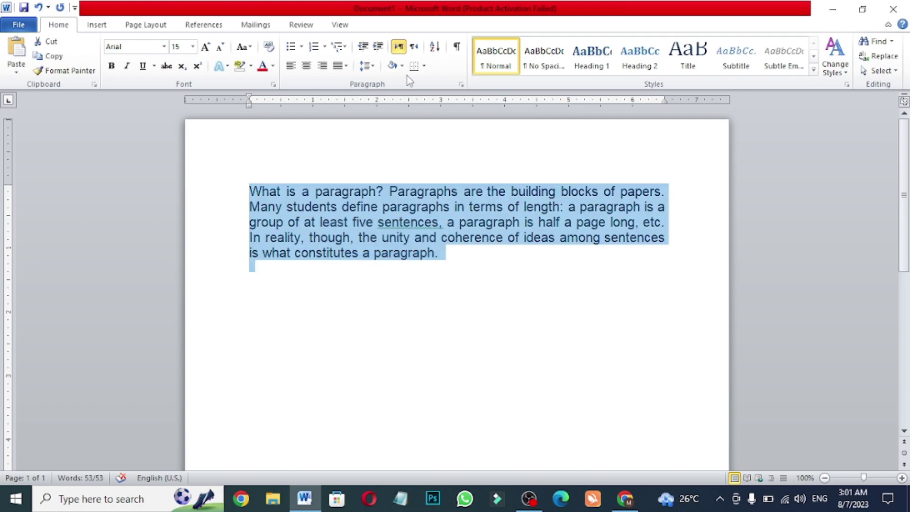
{"action": "left_click", "coordinate": [423, 67]}
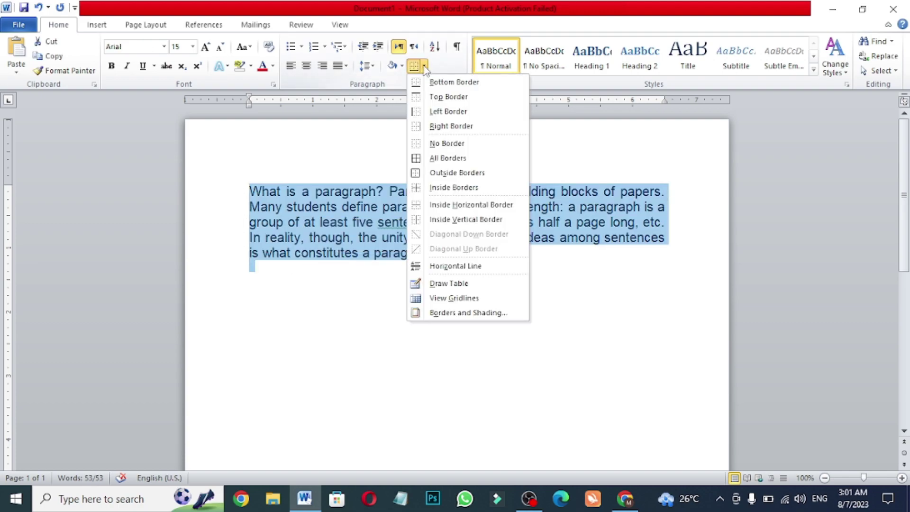
{"action": "left_click", "coordinate": [430, 100]}
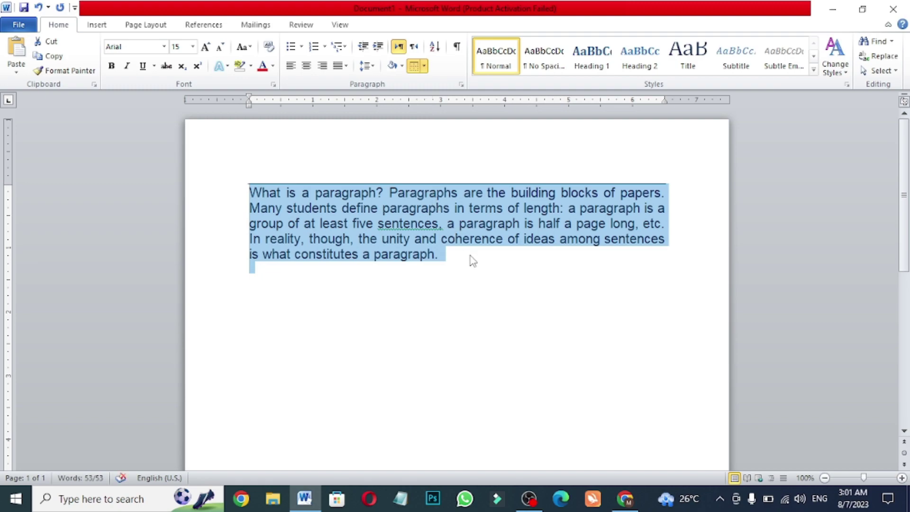
{"action": "key", "text": "ctrl+z"}
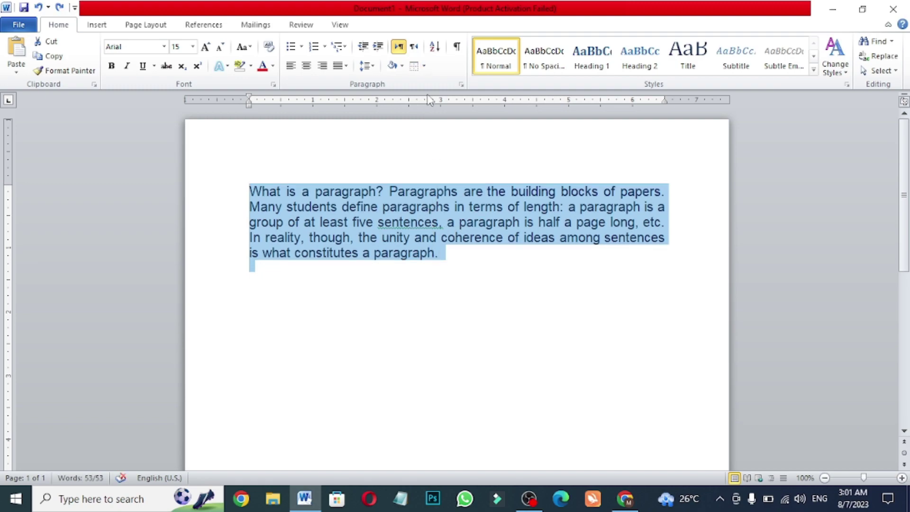
Apply All Borders to the selected paragraph and empty line, and undo it.
{"action": "left_click", "coordinate": [424, 66]}
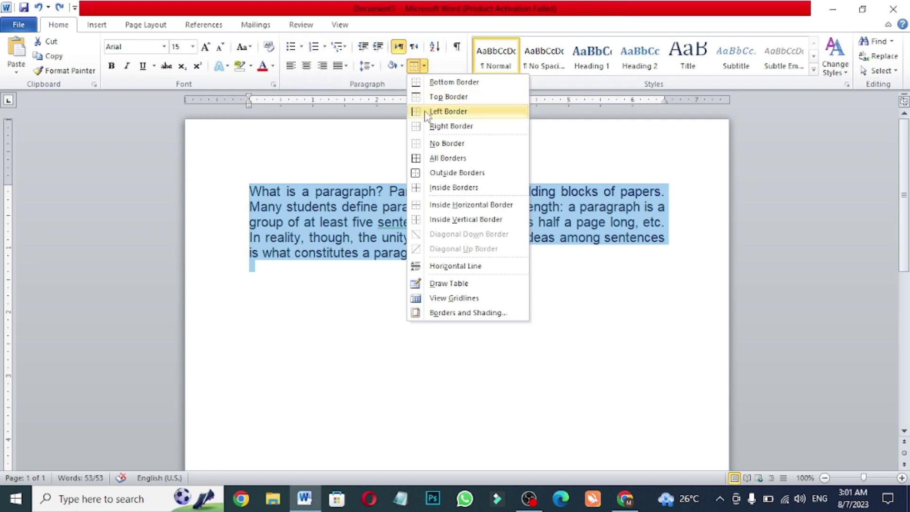
{"action": "left_click", "coordinate": [426, 158]}
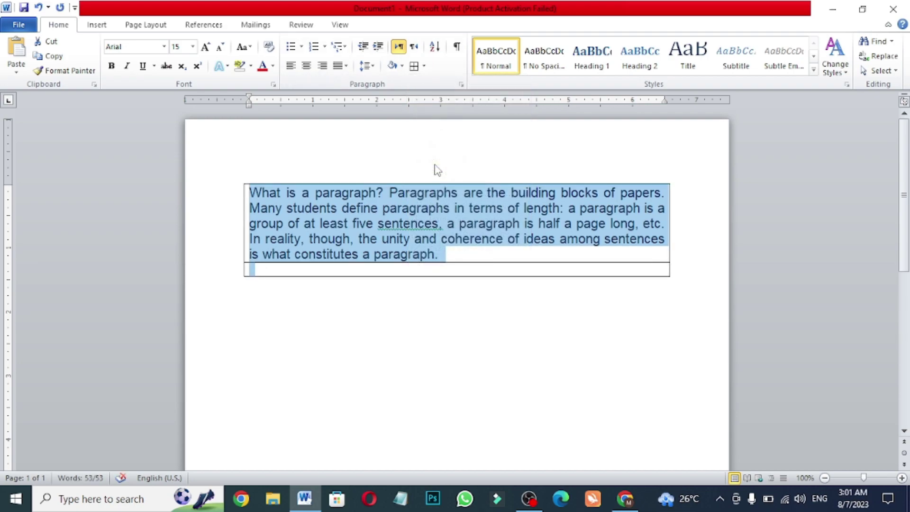
{"action": "key", "text": "ctrl+z"}
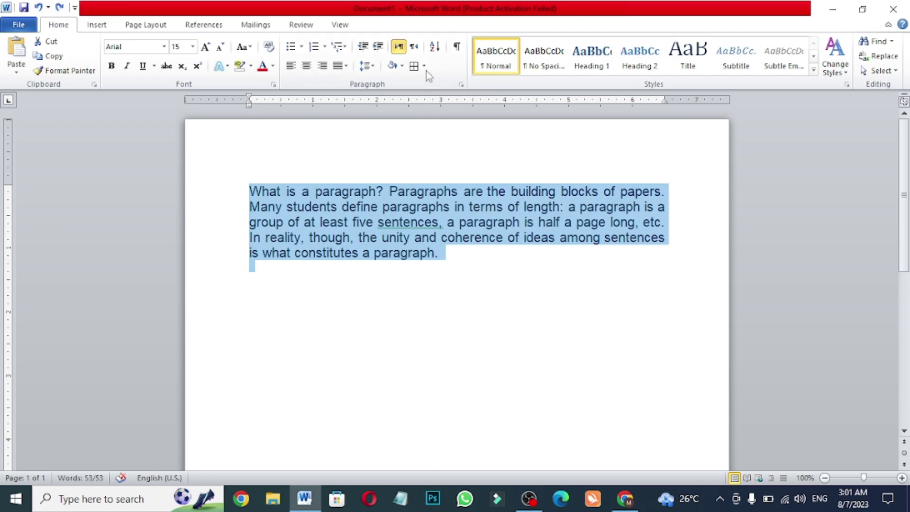
Apply Outside Borders to the selected text, and view the Borders and Shading settings without changing them.
{"action": "left_click", "coordinate": [424, 65]}
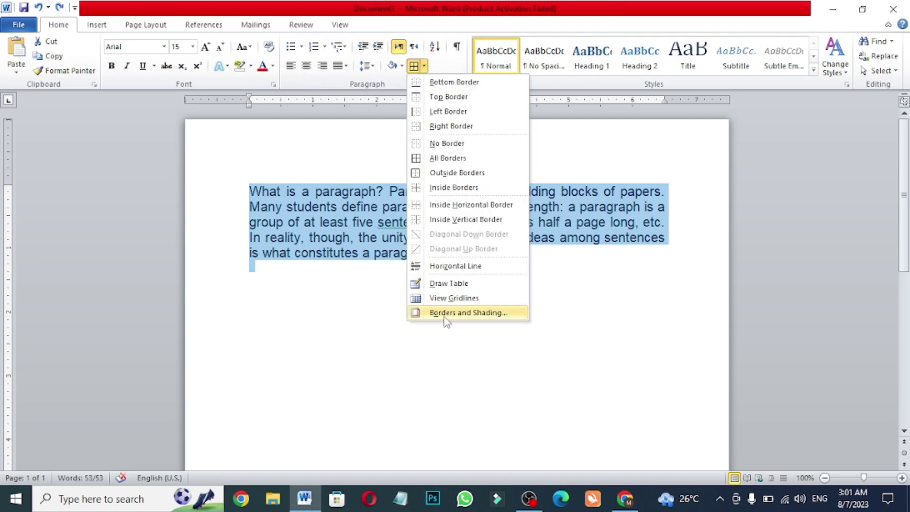
{"action": "left_click", "coordinate": [448, 174]}
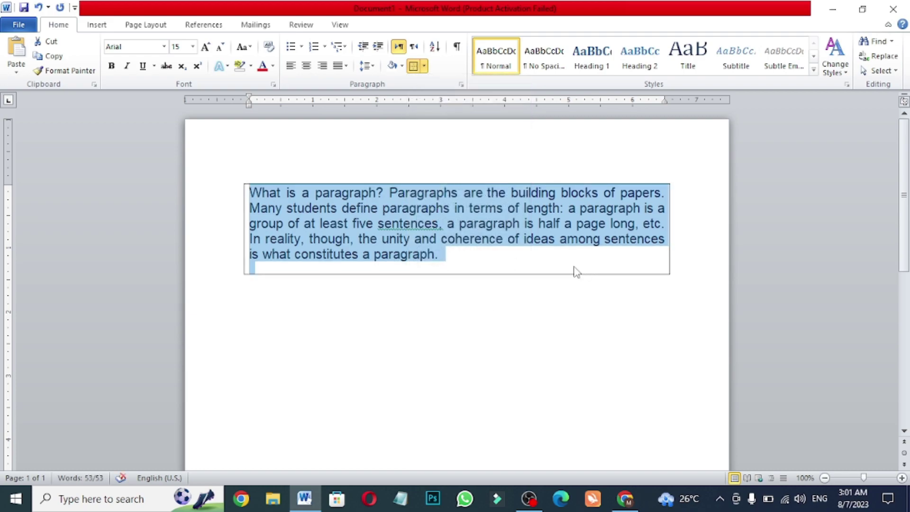
{"action": "left_click", "coordinate": [425, 67]}
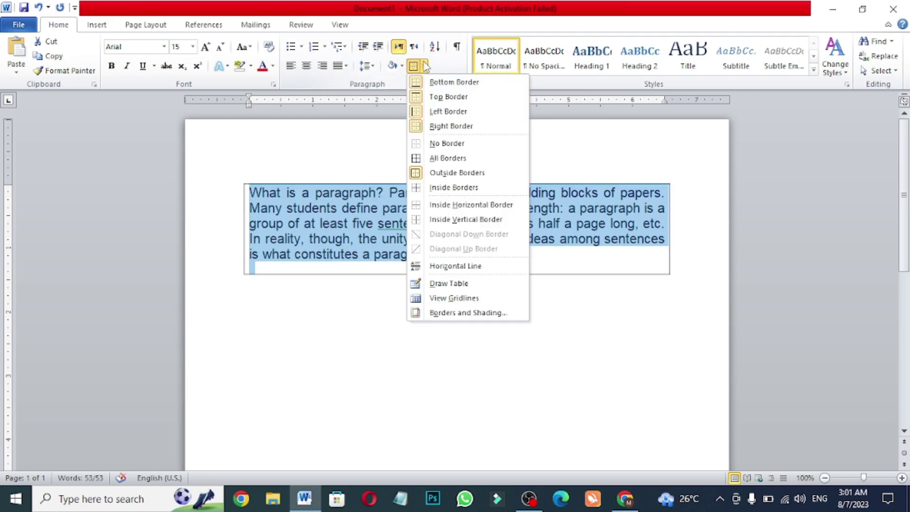
{"action": "left_click", "coordinate": [437, 312]}
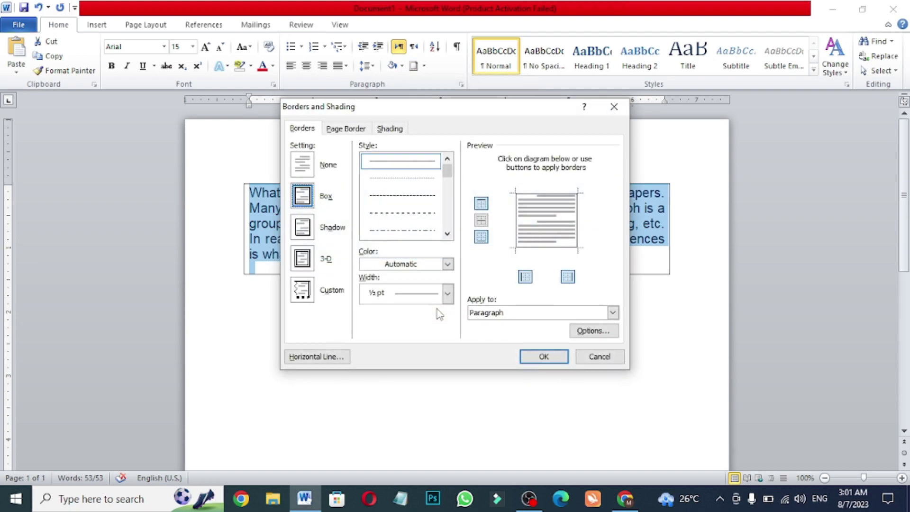
{"action": "left_click", "coordinate": [590, 360]}
Set the selected text to No Border and deselect it.
{"action": "left_click", "coordinate": [424, 66]}
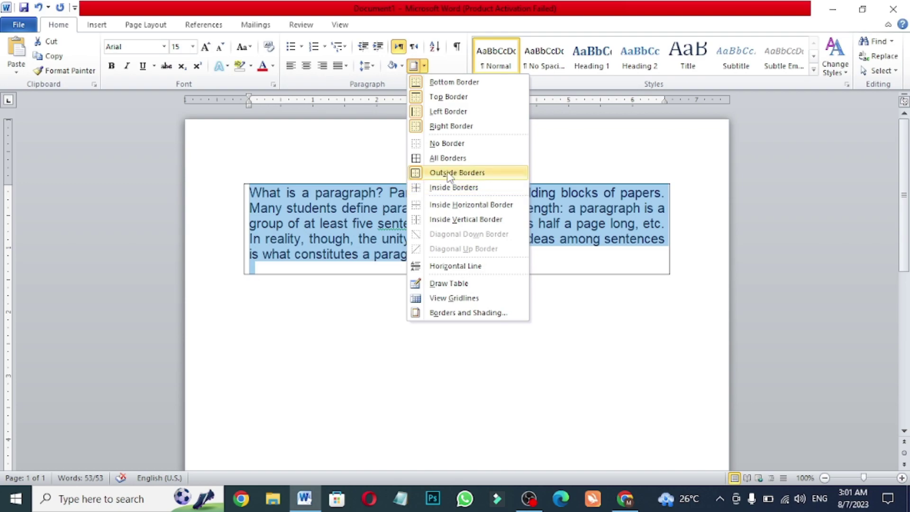
{"action": "left_click", "coordinate": [447, 144]}
{"action": "left_click", "coordinate": [474, 268]}
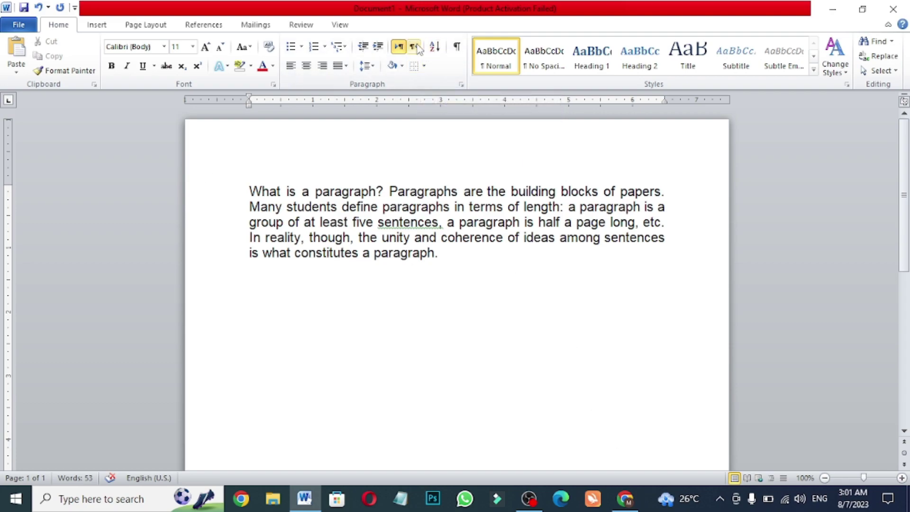
Add a Box page border with a 3 pt thick-and-thin double line to the whole document.
{"action": "left_click", "coordinate": [424, 65]}
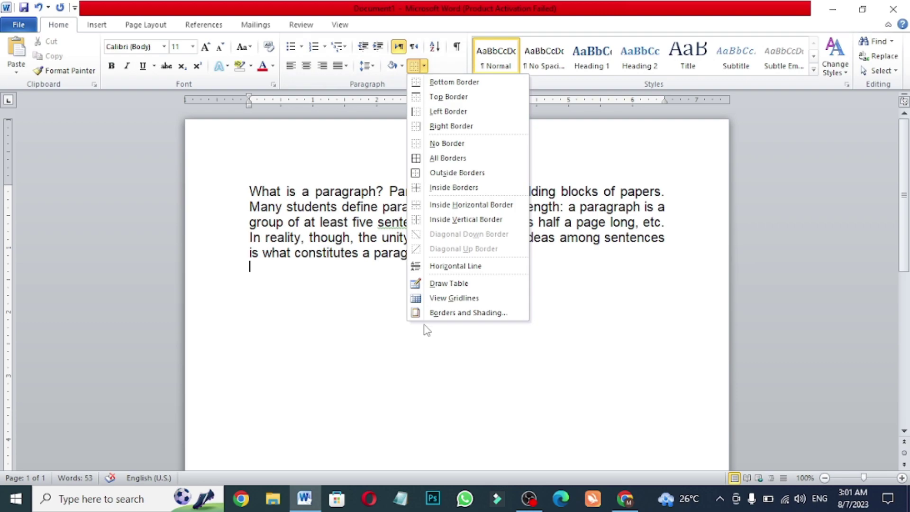
{"action": "left_click", "coordinate": [432, 313]}
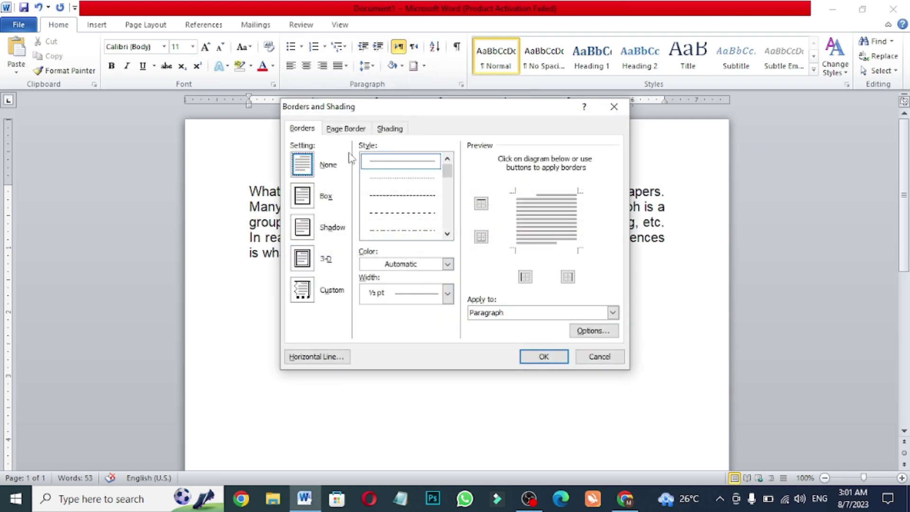
{"action": "left_click", "coordinate": [331, 132]}
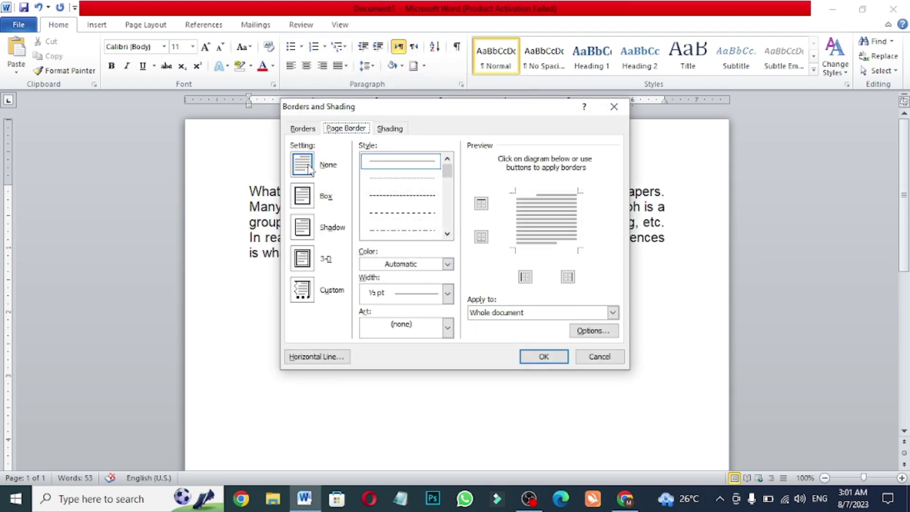
{"action": "left_click", "coordinate": [303, 200]}
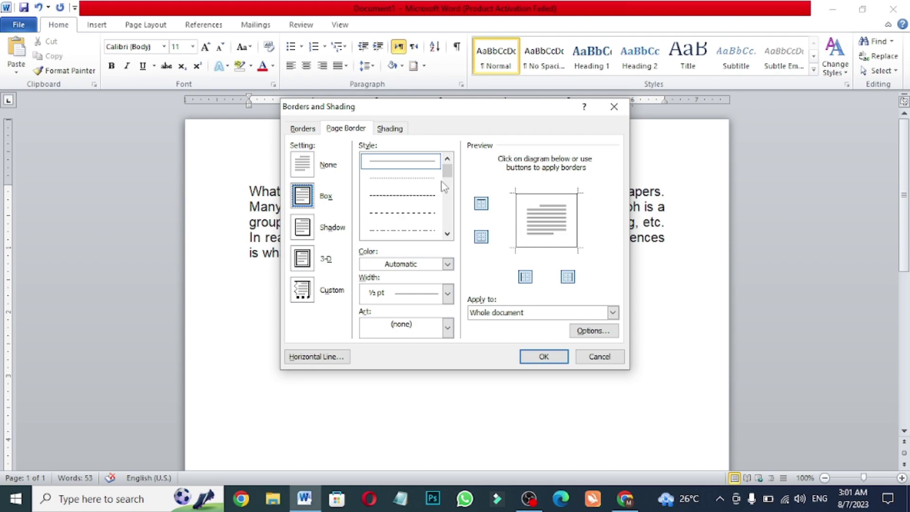
{"action": "left_click_drag", "start_coordinate": [449, 171], "coordinate": [443, 192]}
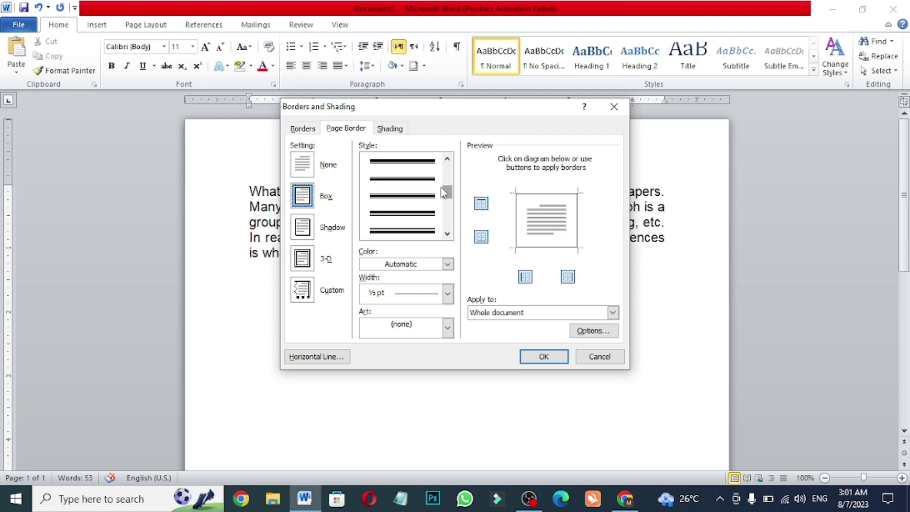
{"action": "left_click", "coordinate": [420, 164]}
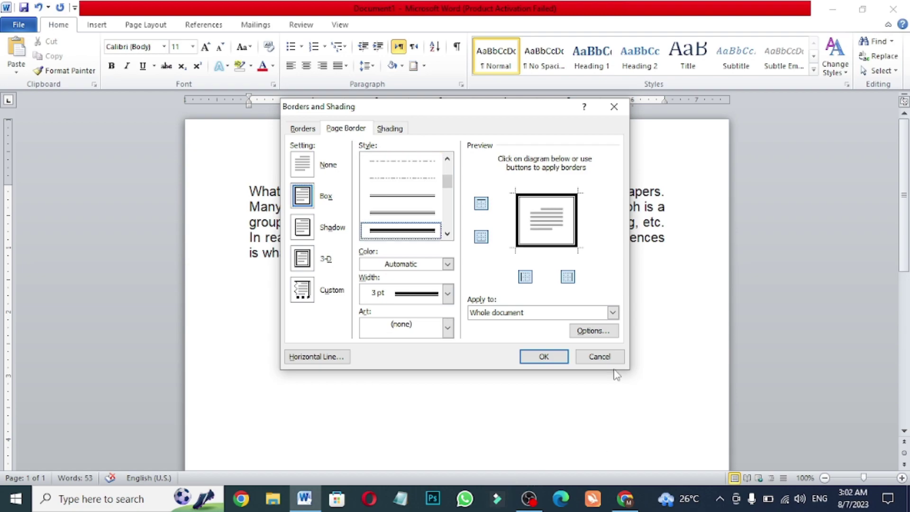
{"action": "left_click", "coordinate": [536, 357]}
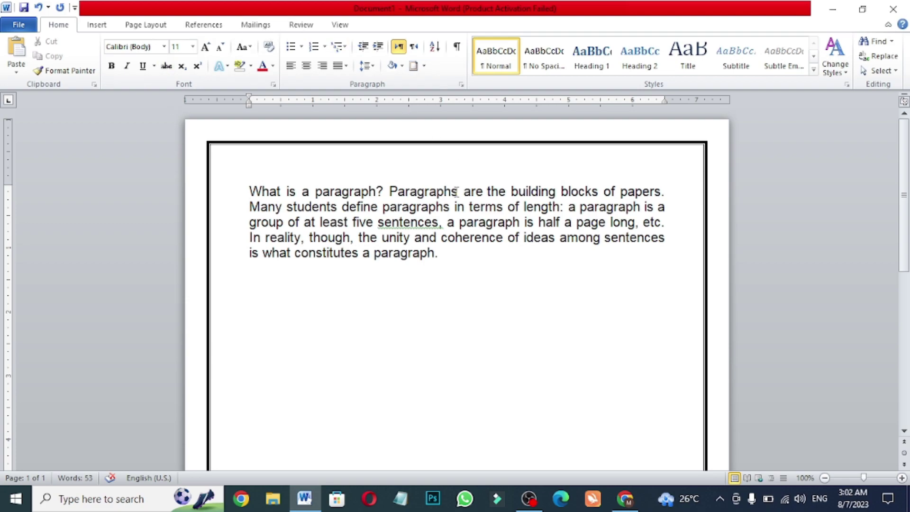
Examine the shading colors, also with the last word "paragraph" selected, without applying any.
{"action": "left_click", "coordinate": [402, 66]}
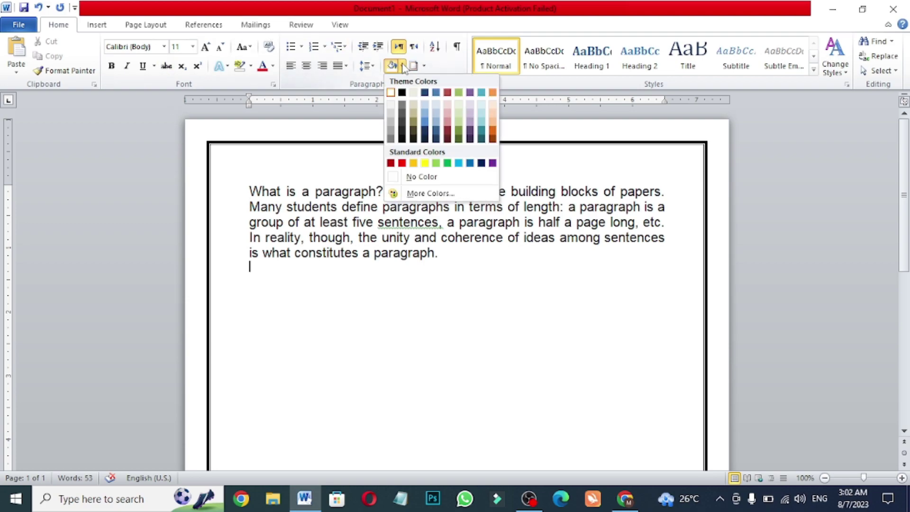
{"action": "left_click", "coordinate": [453, 300]}
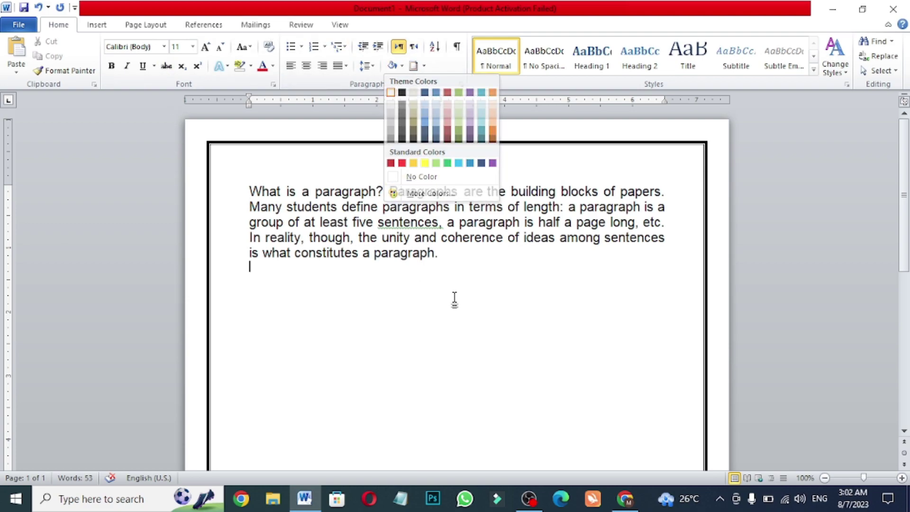
{"action": "left_click_drag", "start_coordinate": [435, 256], "coordinate": [374, 255]}
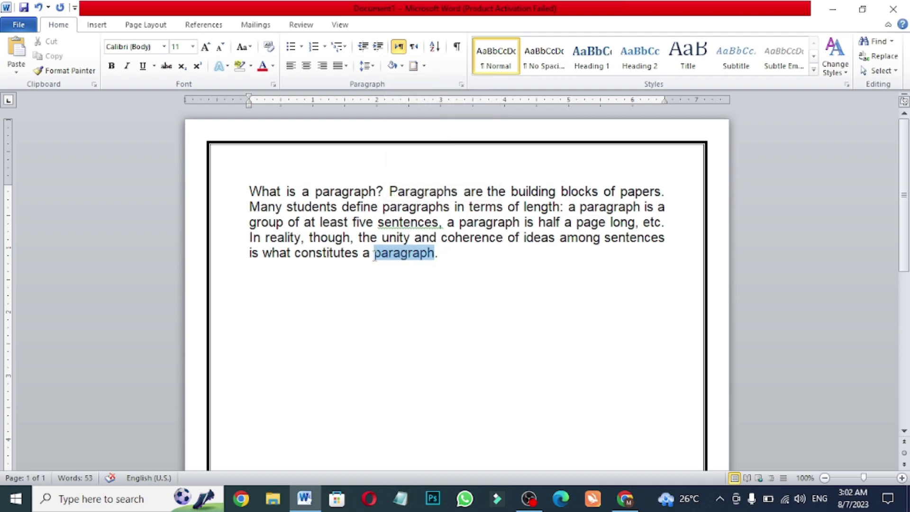
{"action": "left_click", "coordinate": [401, 66]}
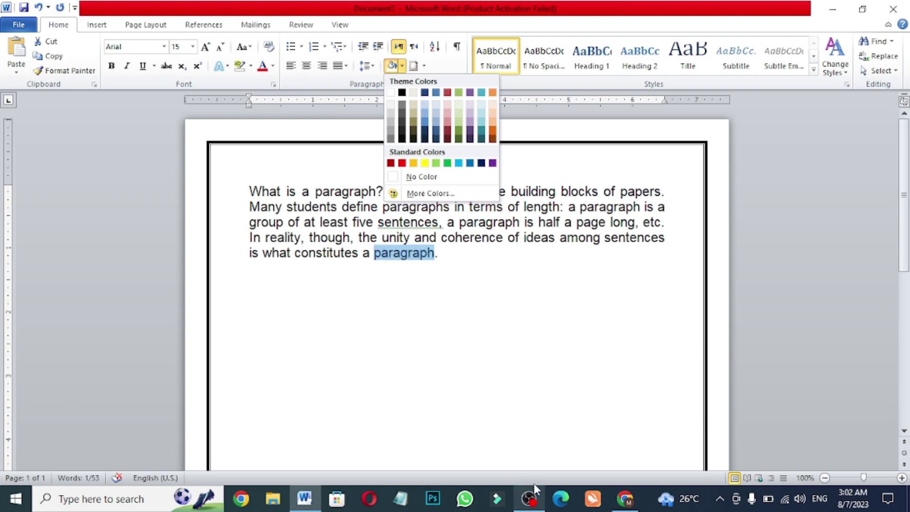
{"action": "left_click", "coordinate": [532, 309]}
{"action": "left_click", "coordinate": [468, 275]}
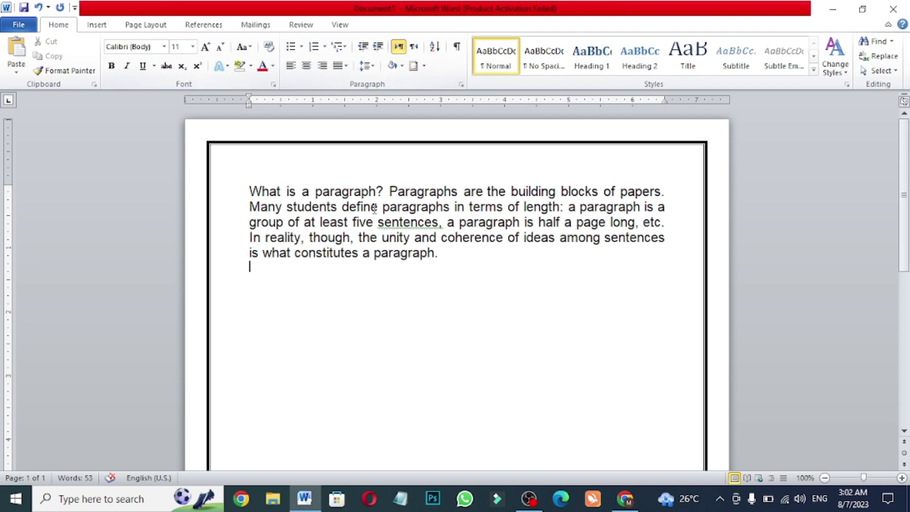
Select the whole paragraph inside the page border.
{"action": "left_click_drag", "start_coordinate": [463, 266], "coordinate": [249, 187]}
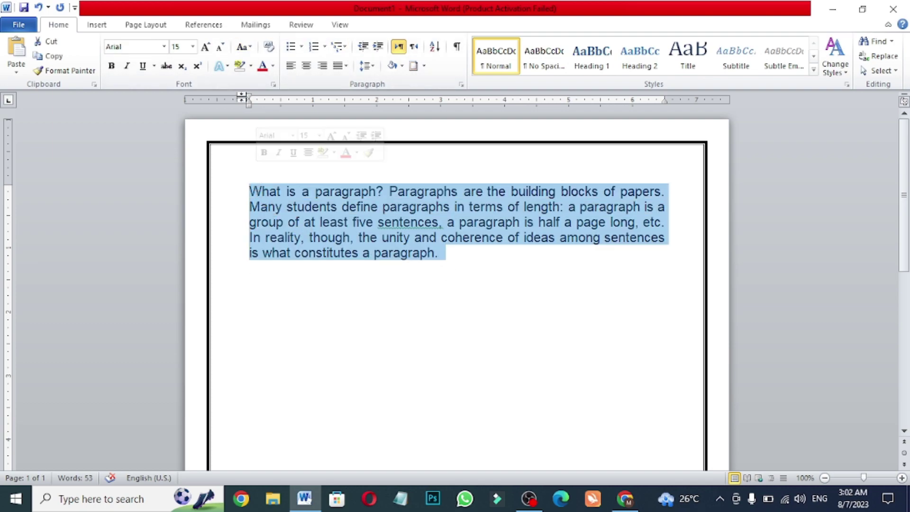